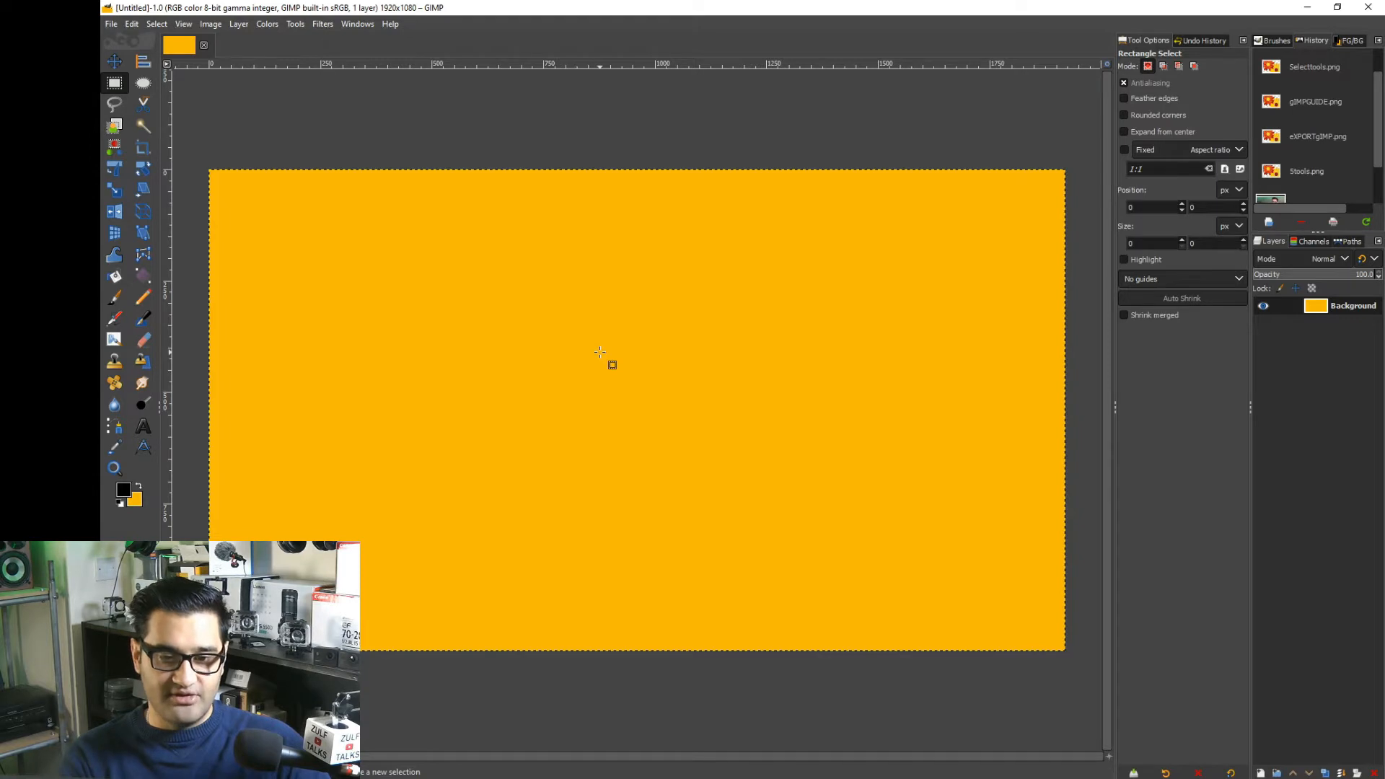
Create a new 1920×1080 (Full HD 1080p) image filled with transparency
scroll(599, 352, "down", 2)
scroll(600, 352, "up", 1)
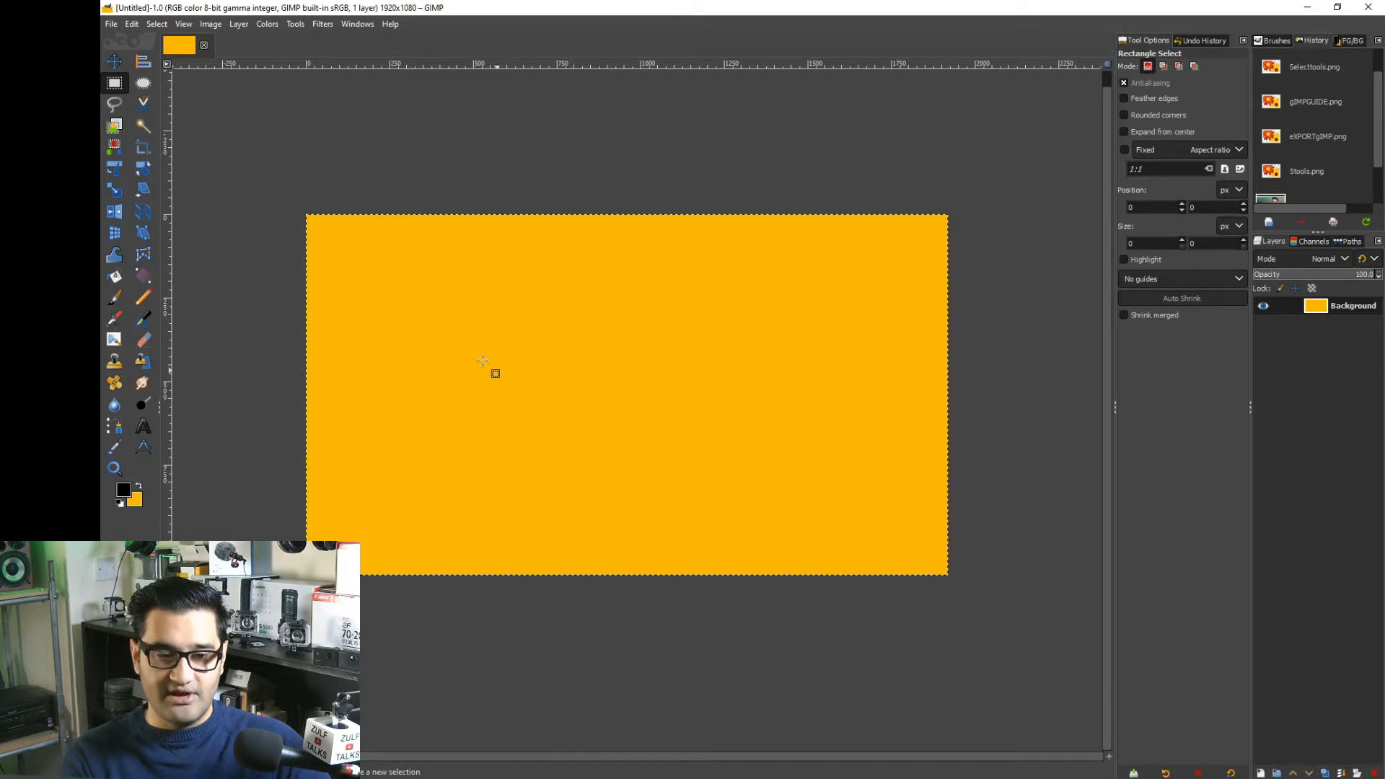
left_click(112, 24)
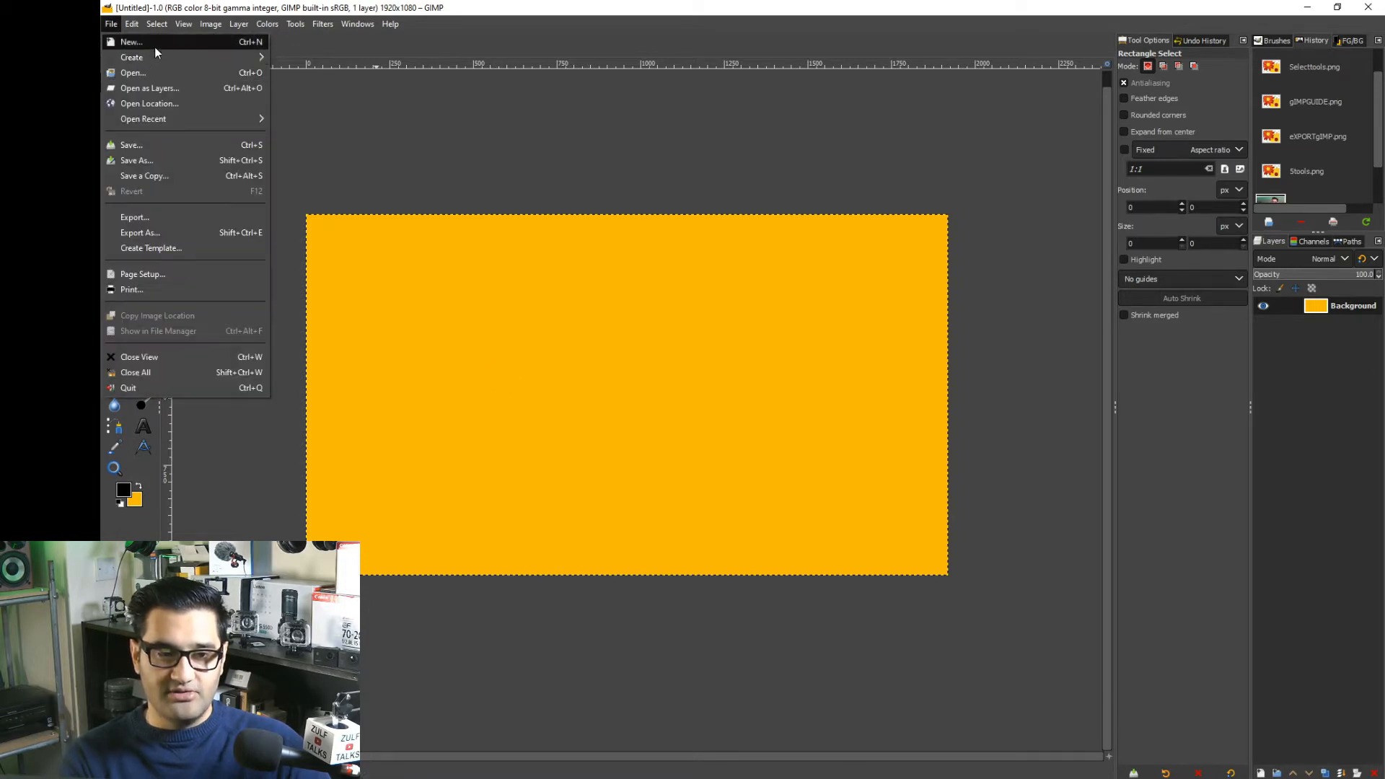
left_click(154, 44)
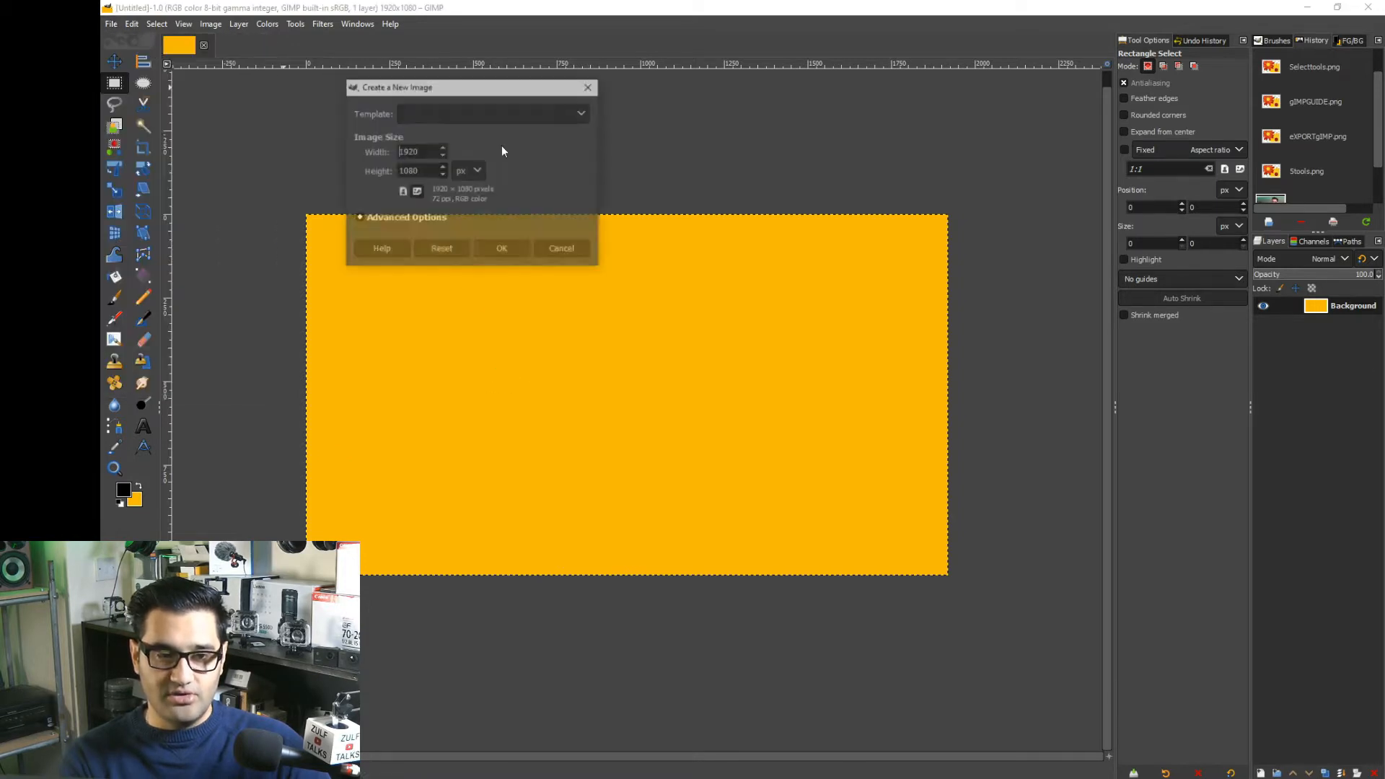
left_click(556, 114)
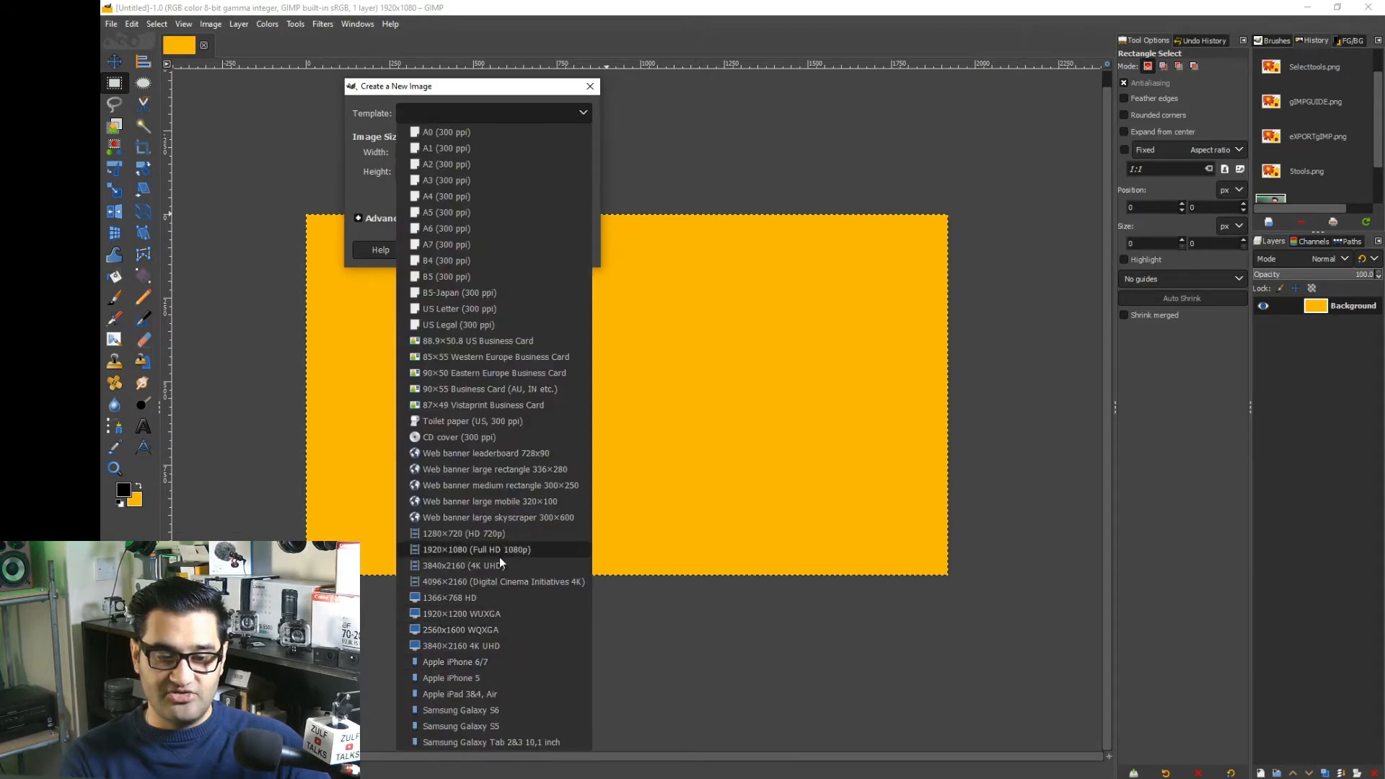
left_click(515, 547)
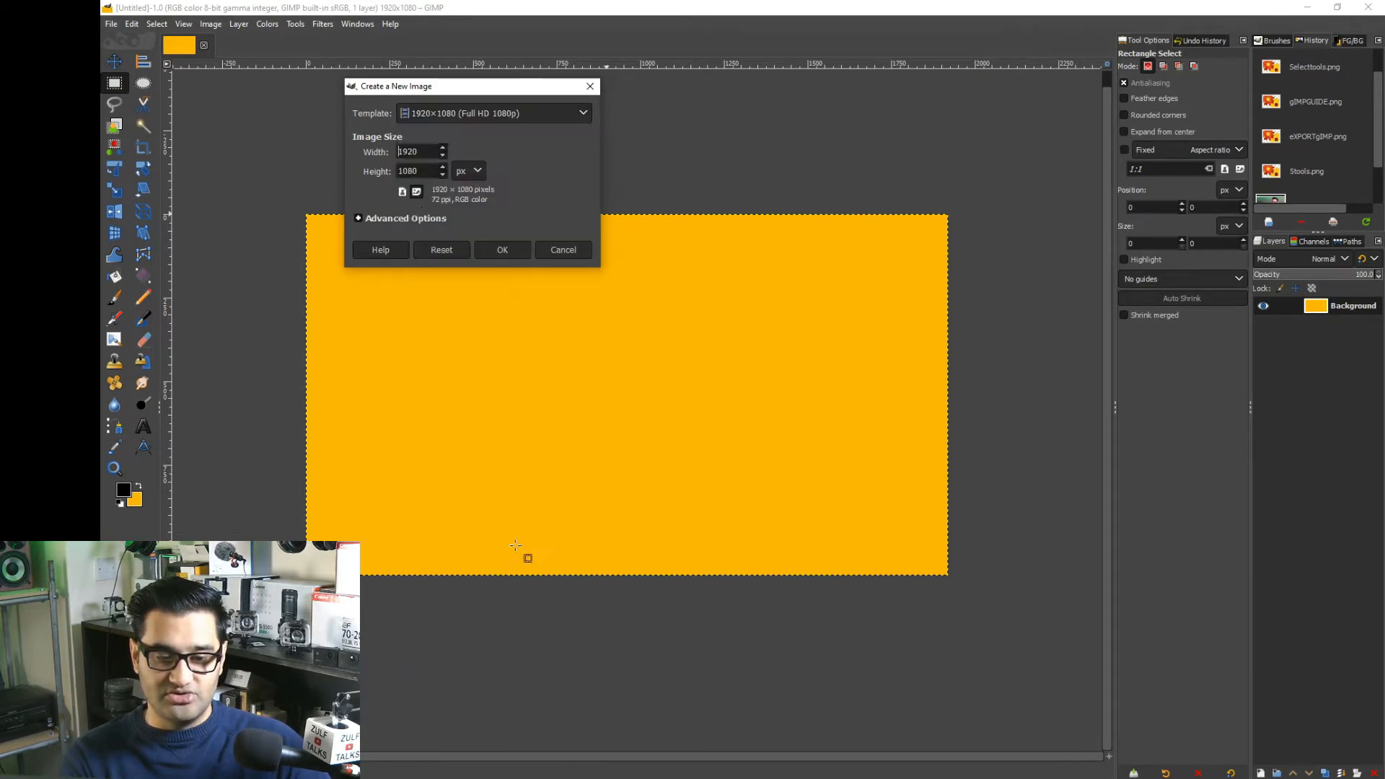
left_click(378, 219)
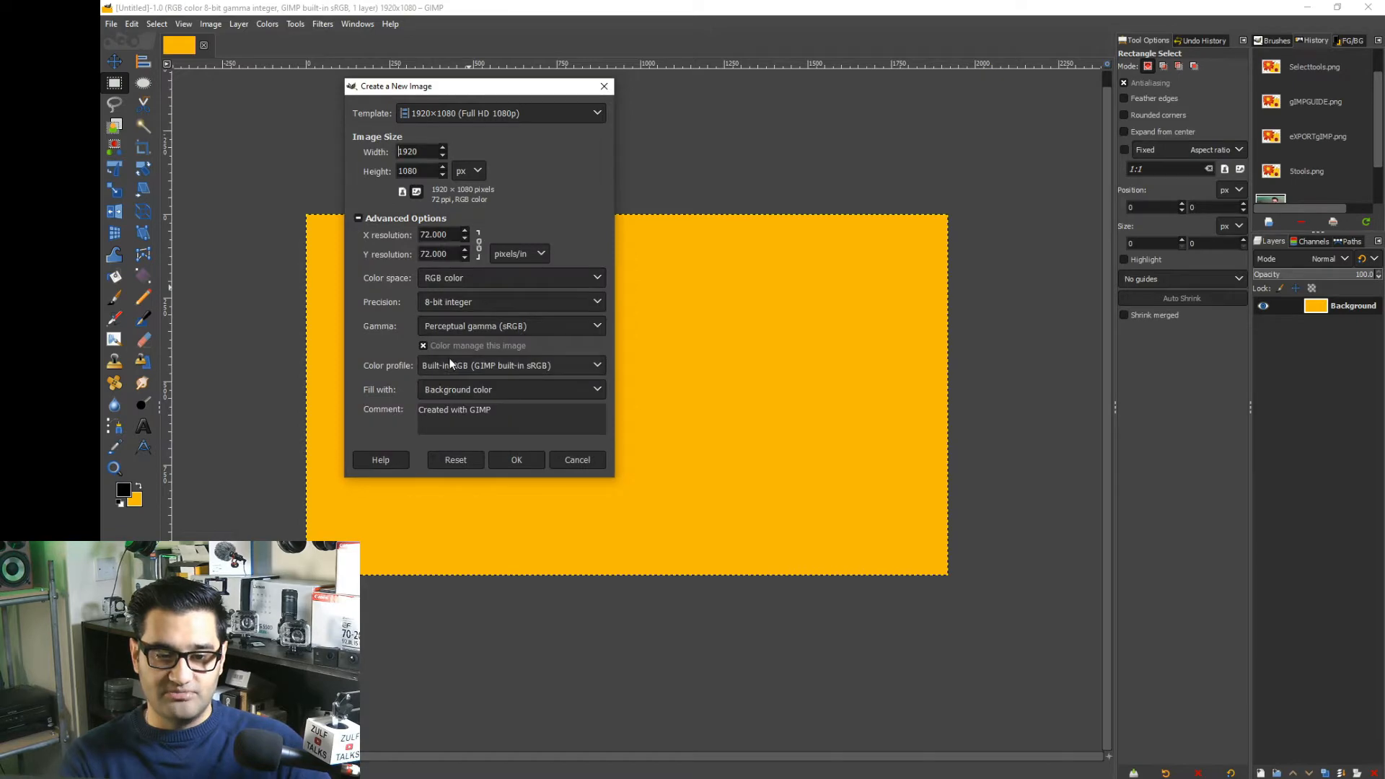
left_click(483, 388)
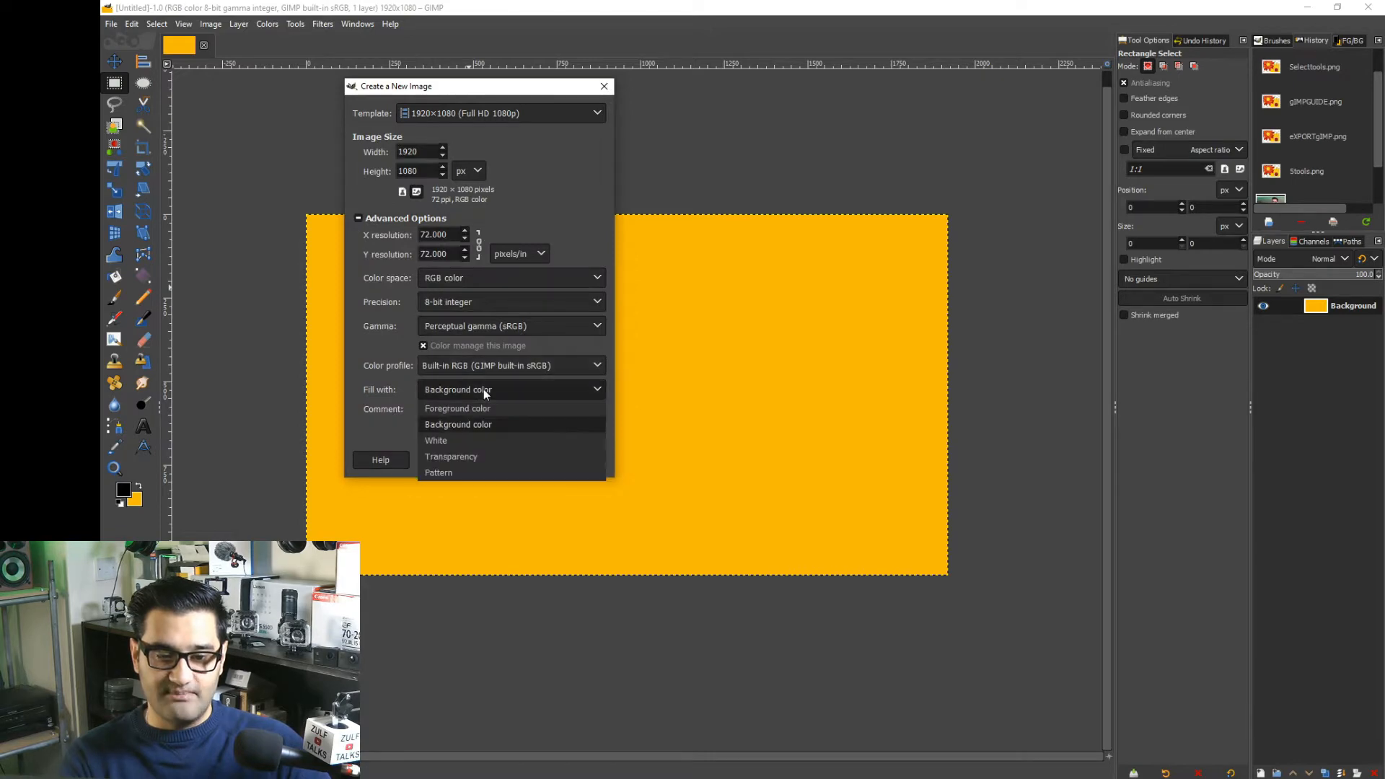
left_click(464, 462)
left_click(521, 458)
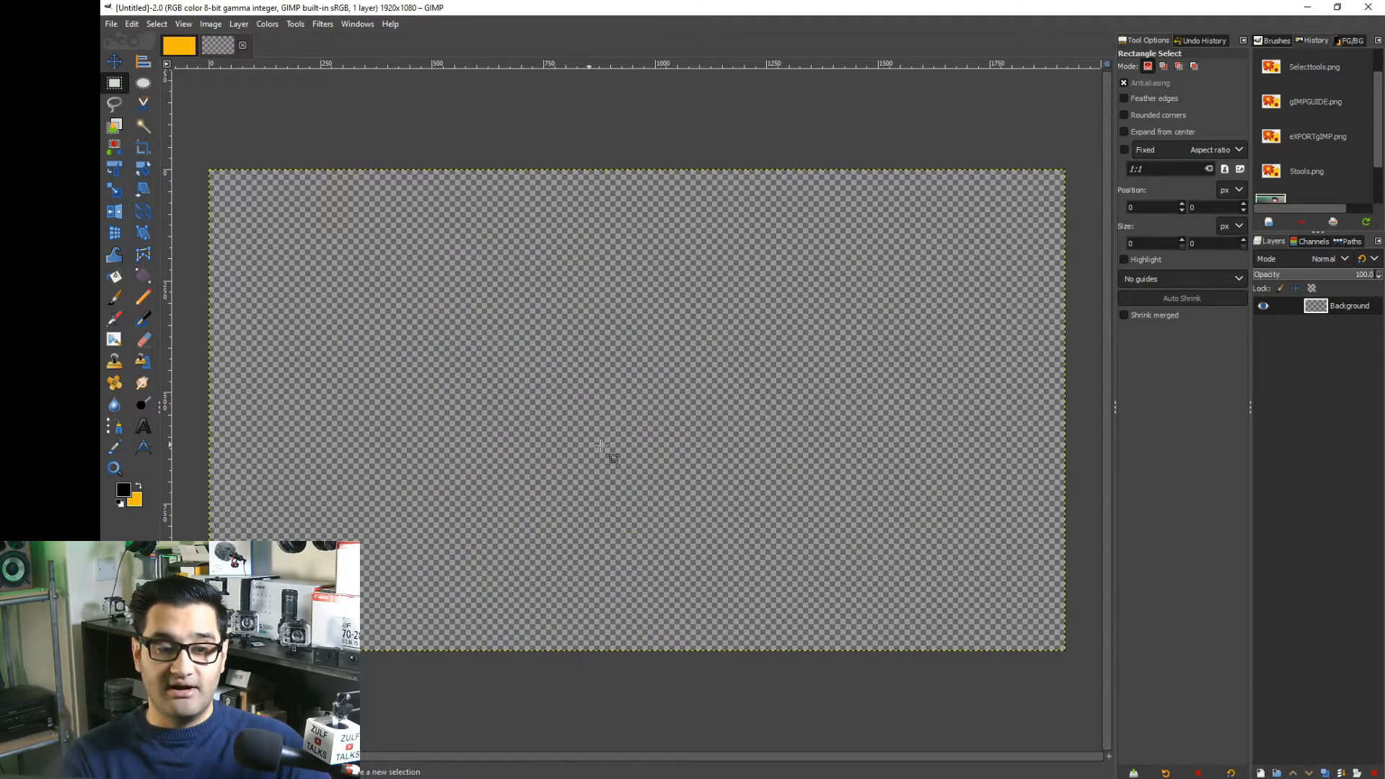
Compare the orange image with the transparent one and close the orange image
left_click(171, 48)
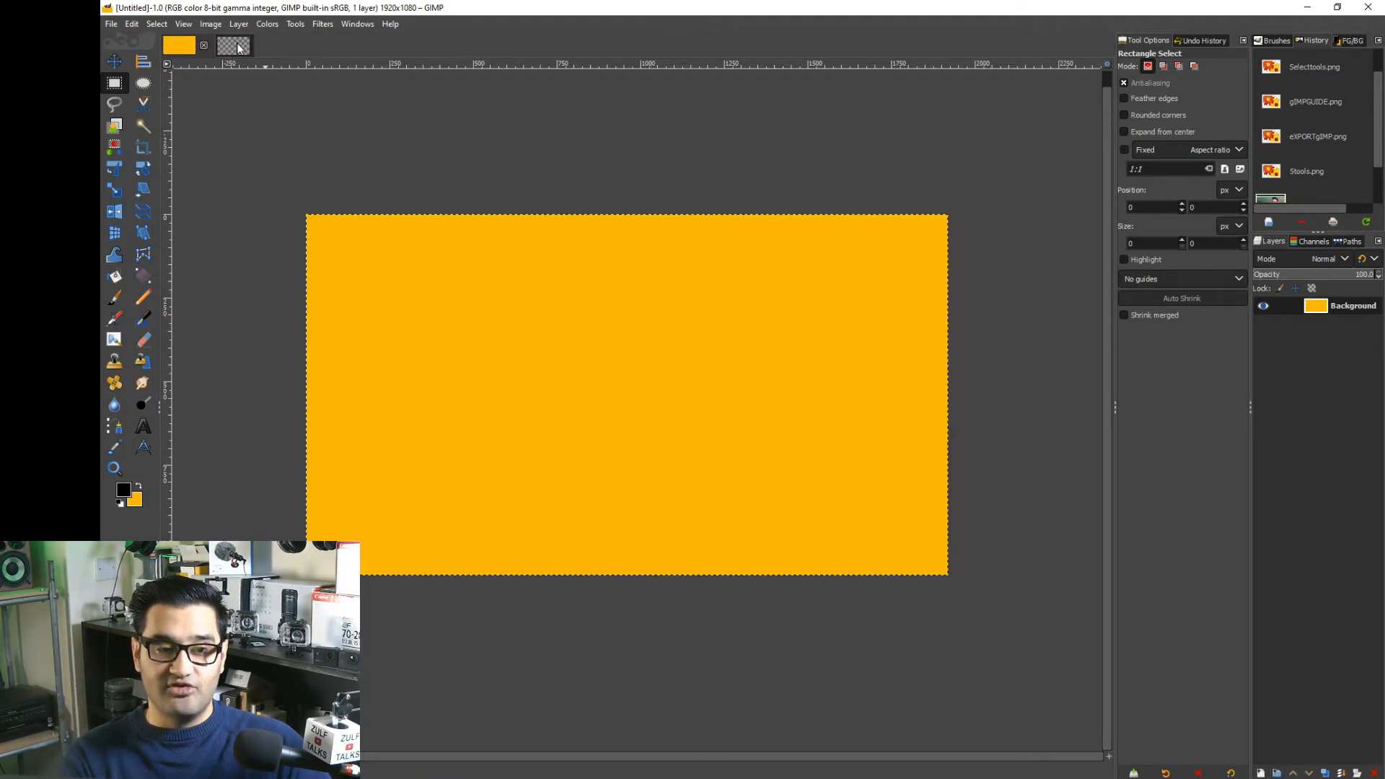
left_click(234, 48)
left_click(184, 46)
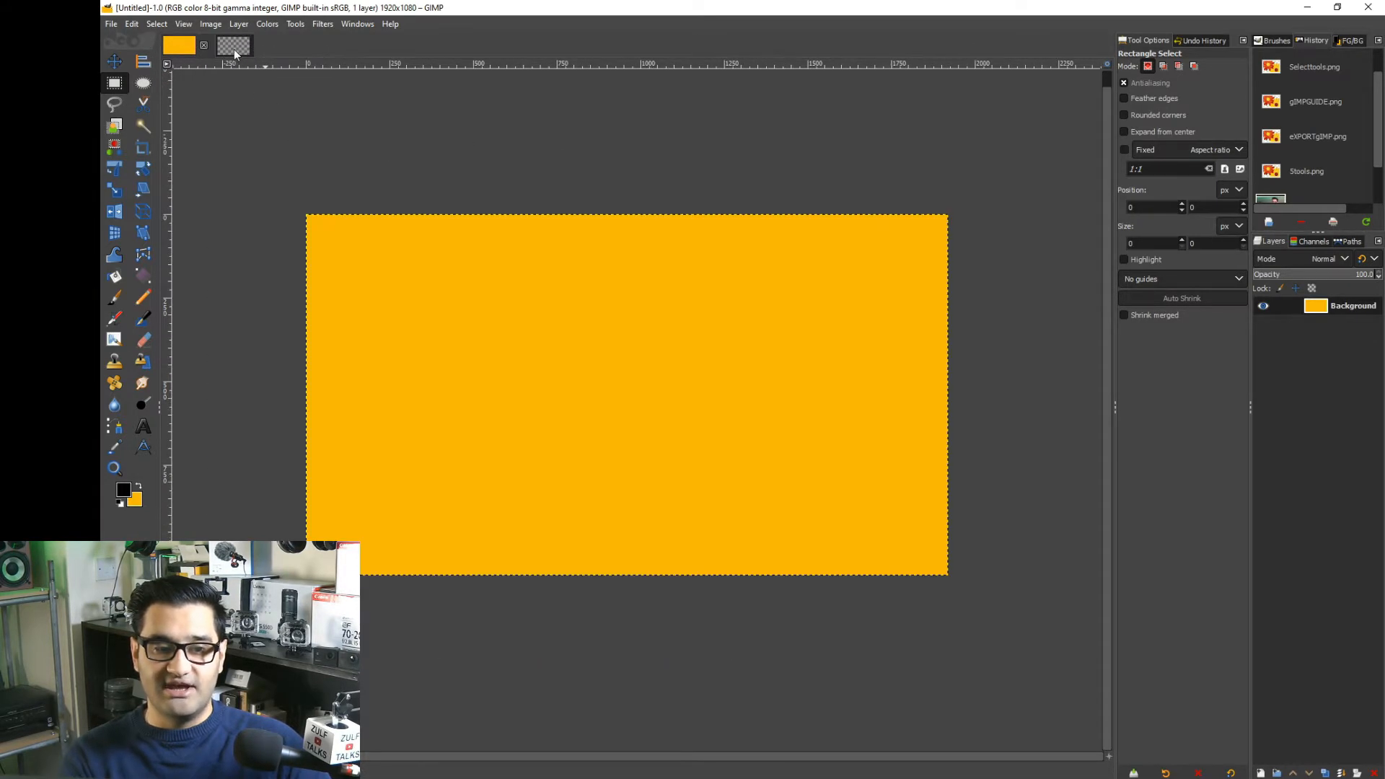
left_click(234, 49)
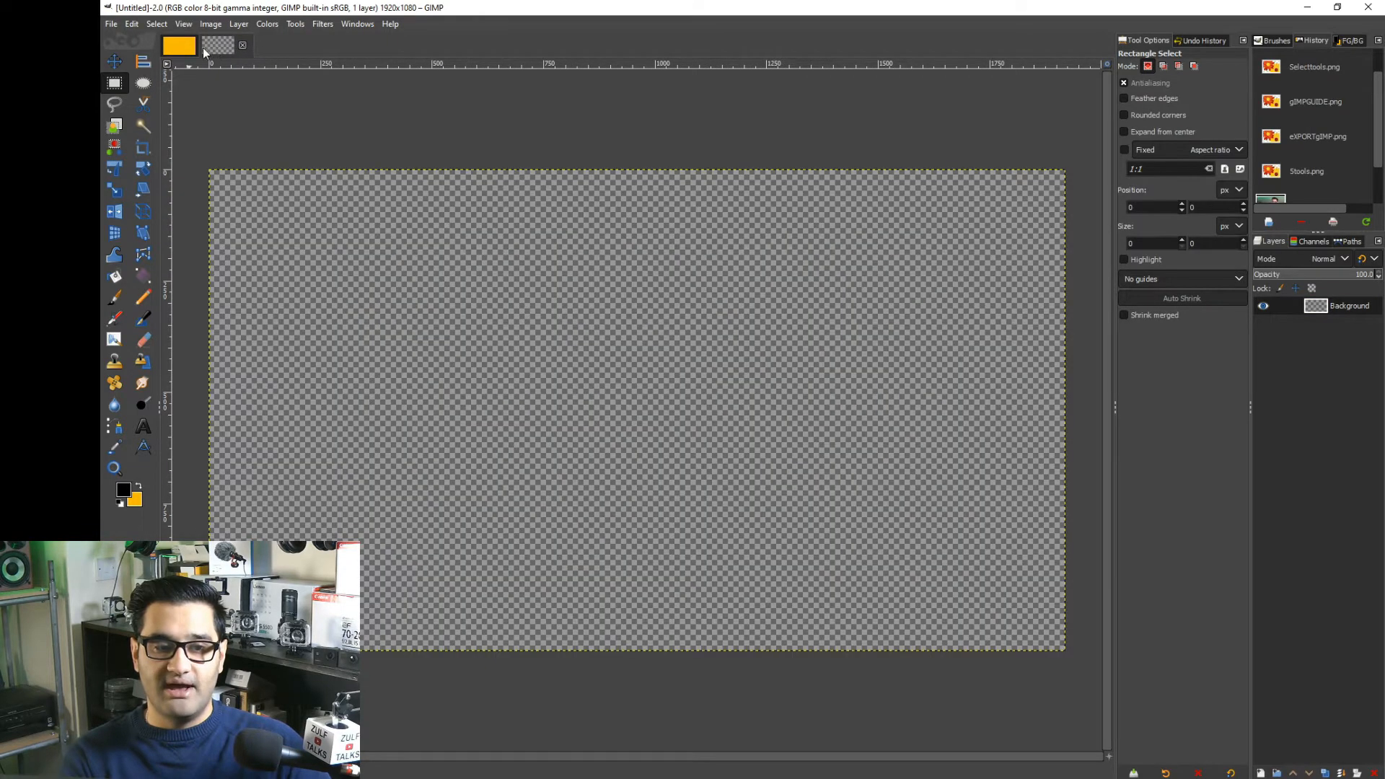
left_click(186, 47)
left_click(204, 46)
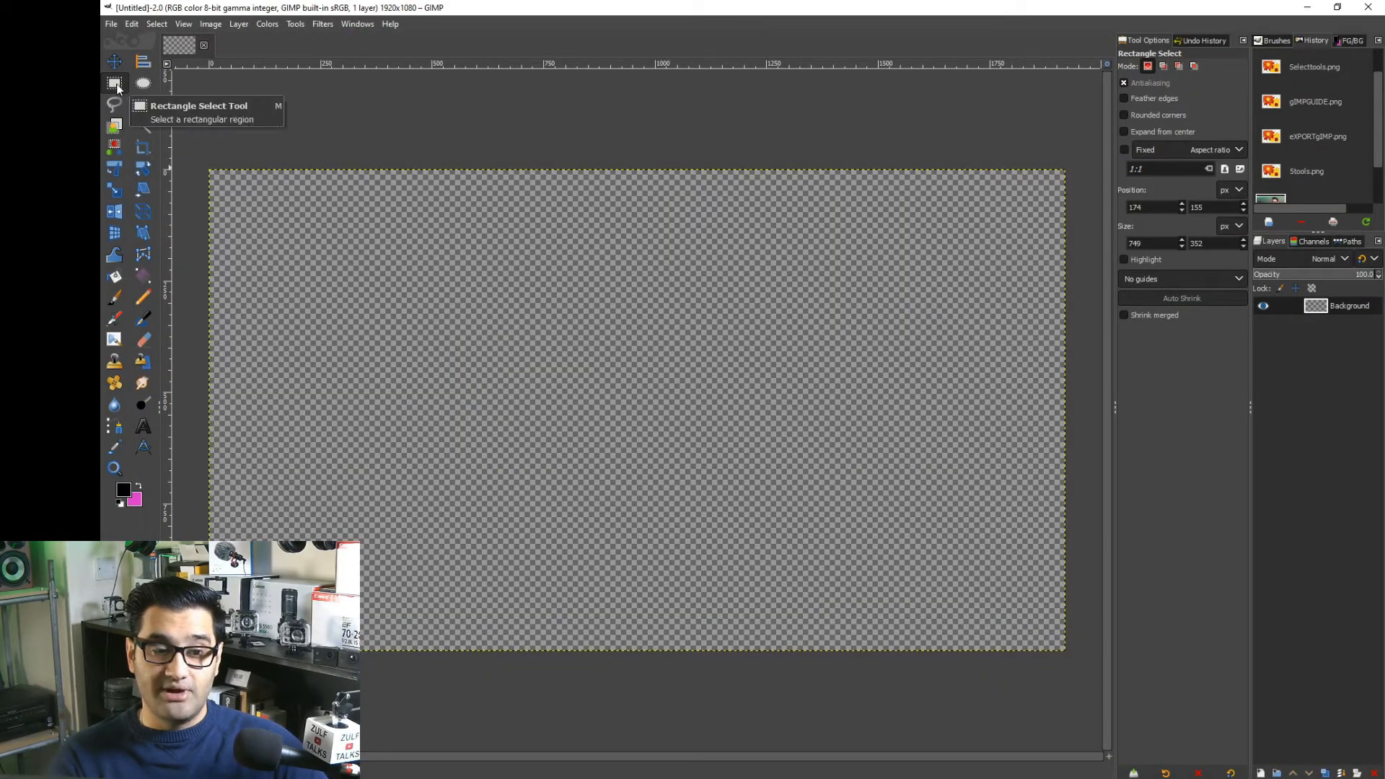
Change the background colour to blue (2a65da)
left_click(140, 503)
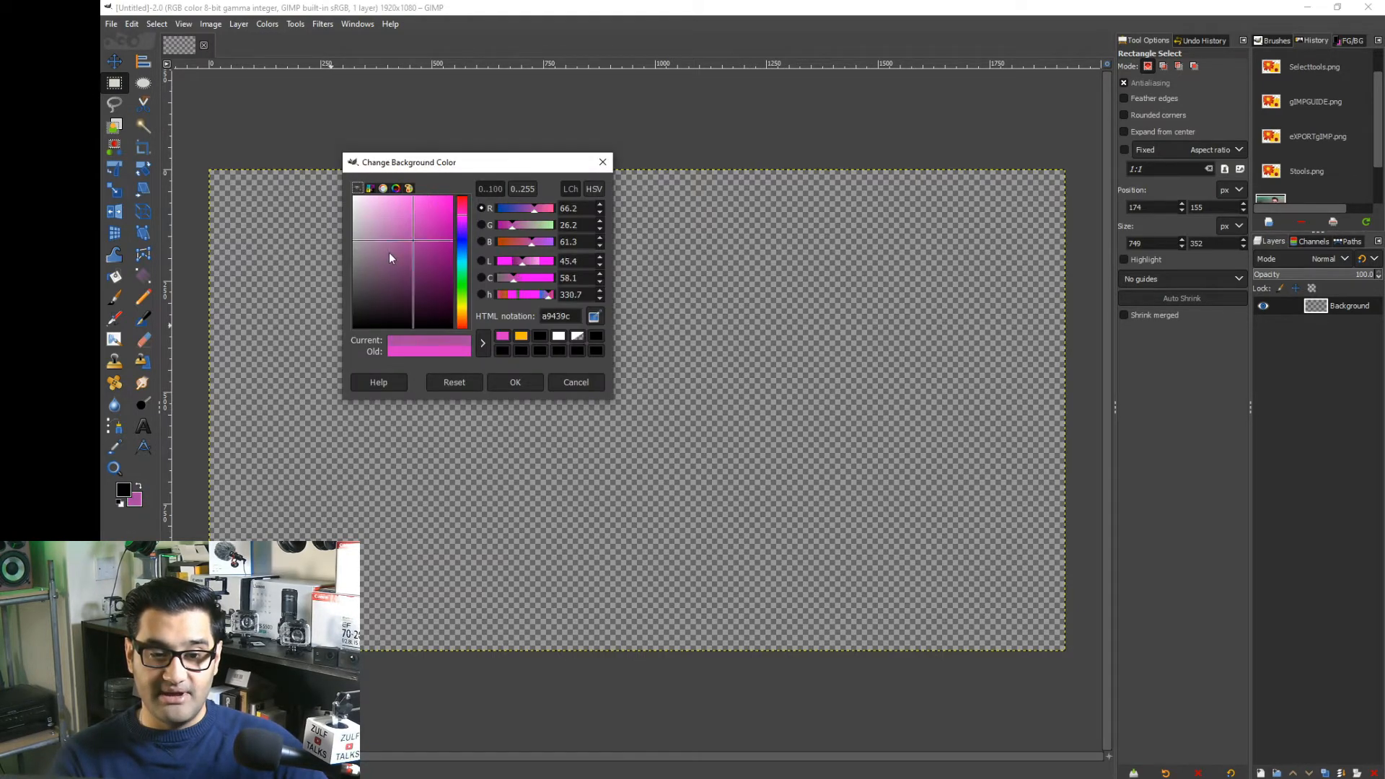
left_click_drag(446, 236, 371, 255)
left_click(462, 252)
left_click(435, 218)
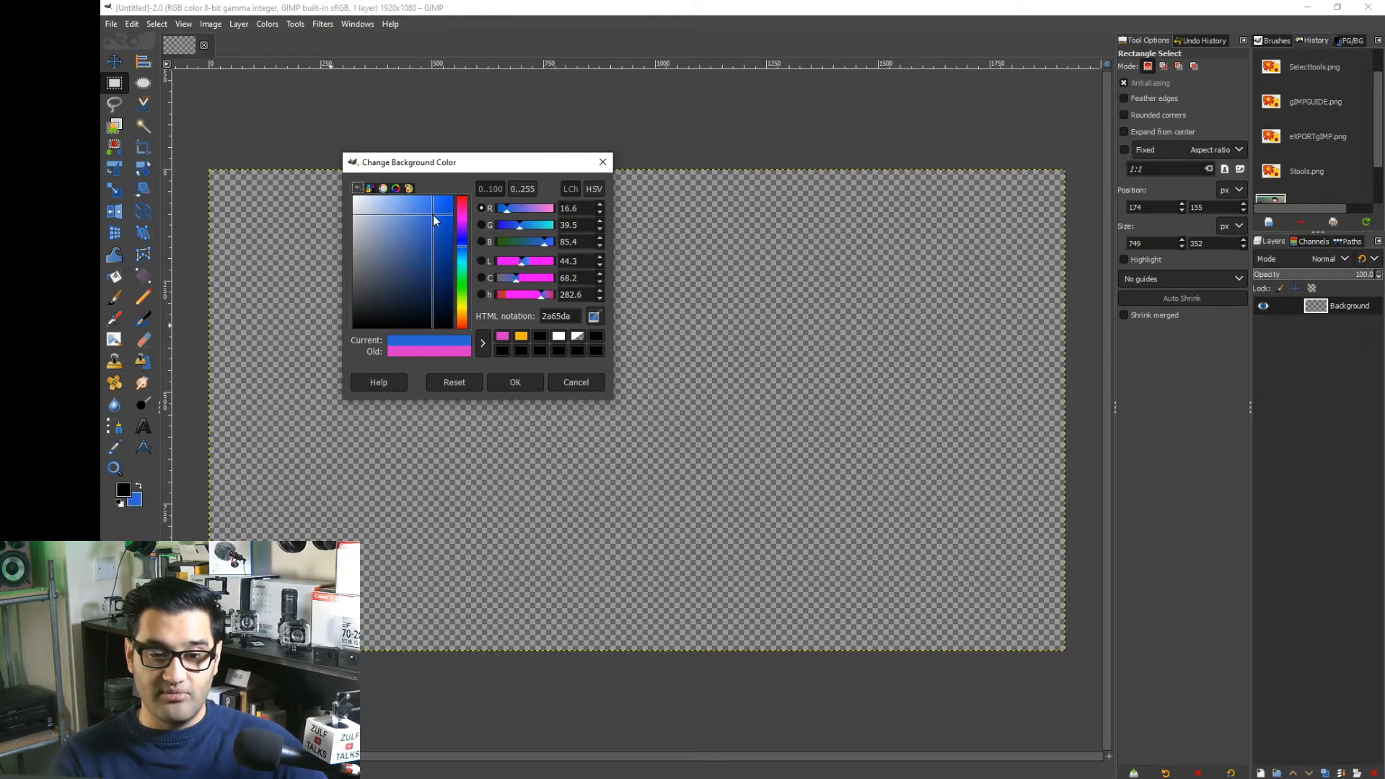
left_click(521, 383)
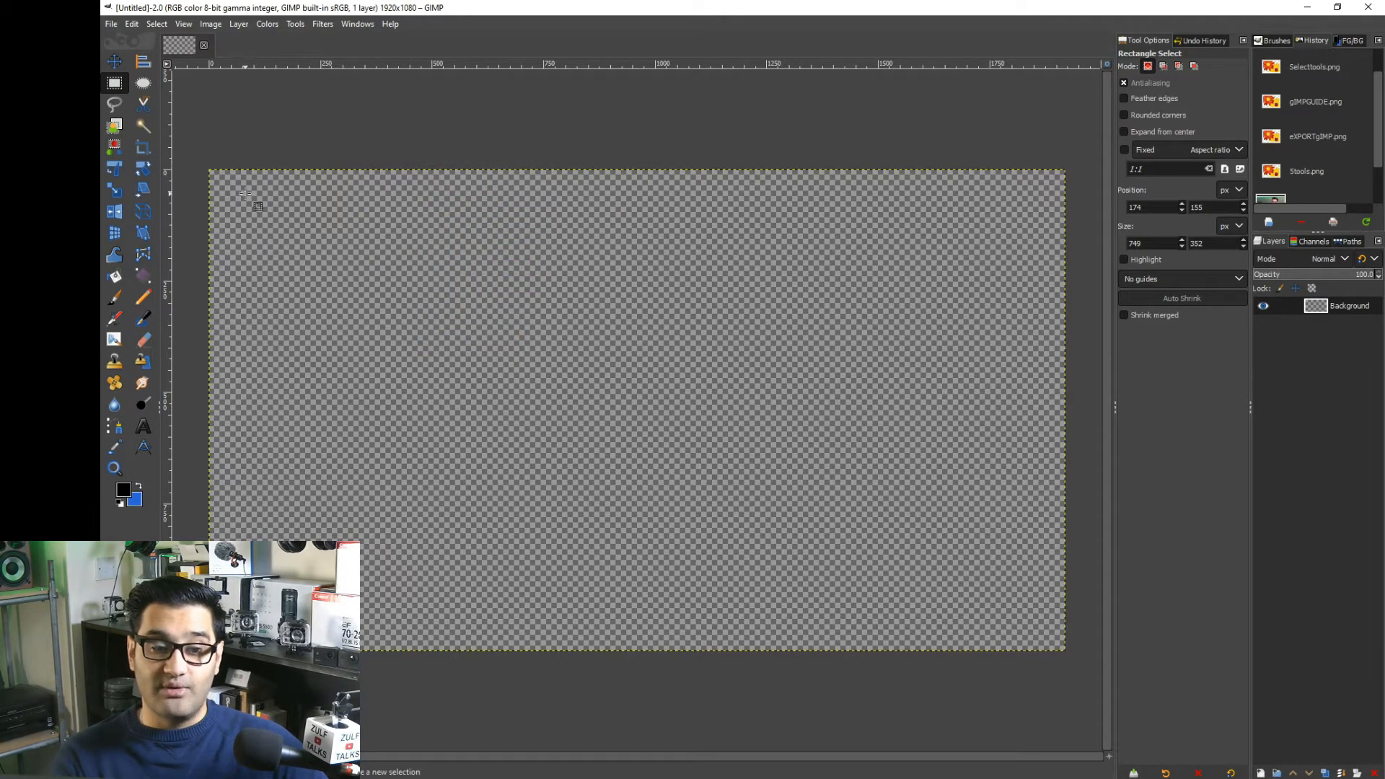
Select a rectangle about 731 × 284 px near the canvas's upper-left corner and fill it with the background colour
left_click_drag(245, 193, 571, 319)
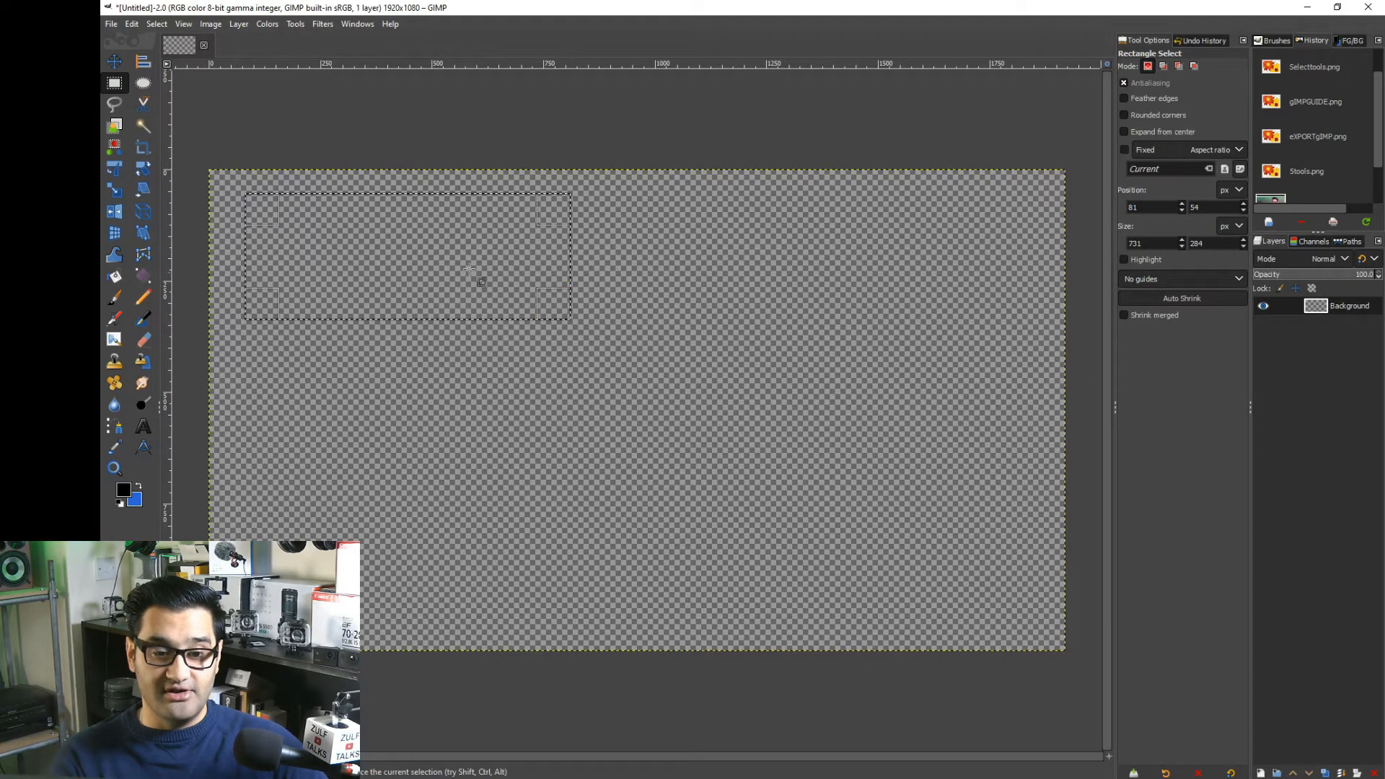
right_click(376, 250)
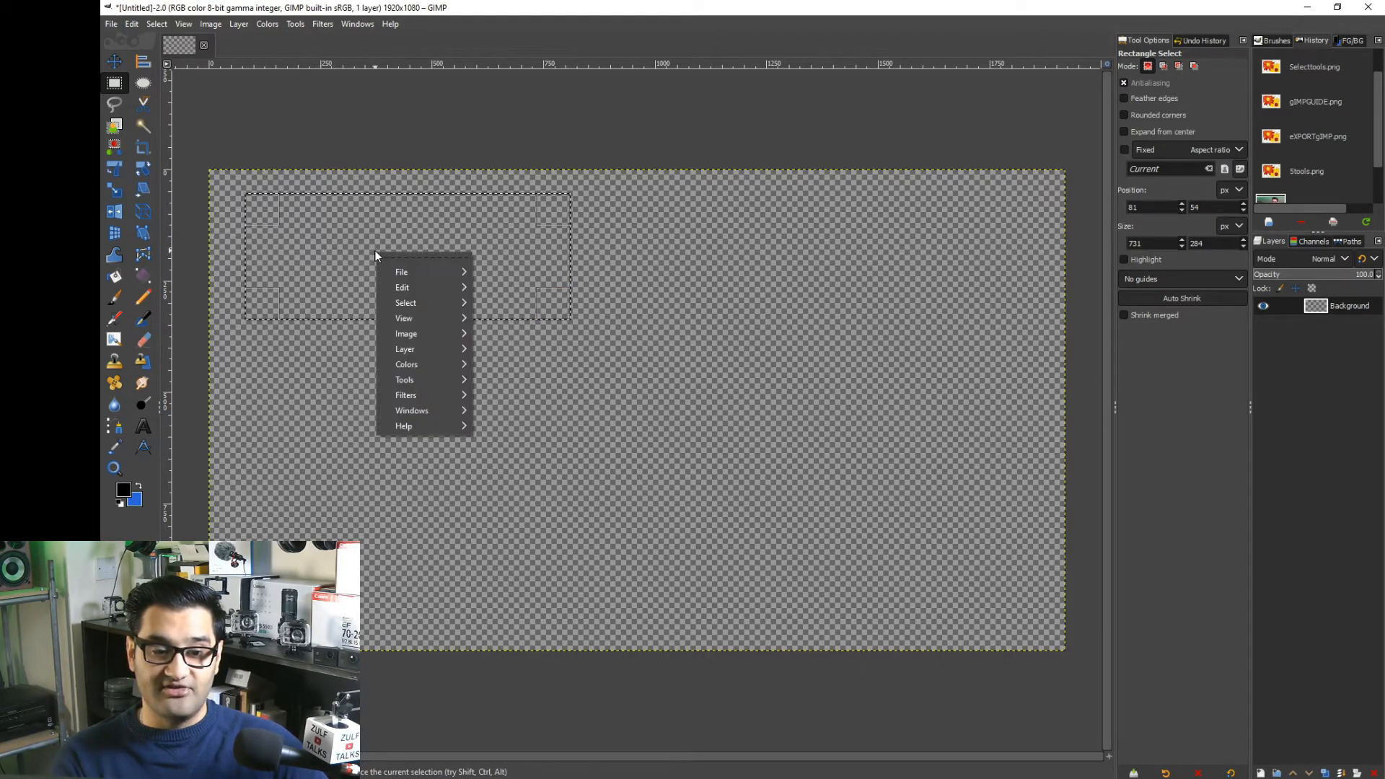
mouse_move(410, 284)
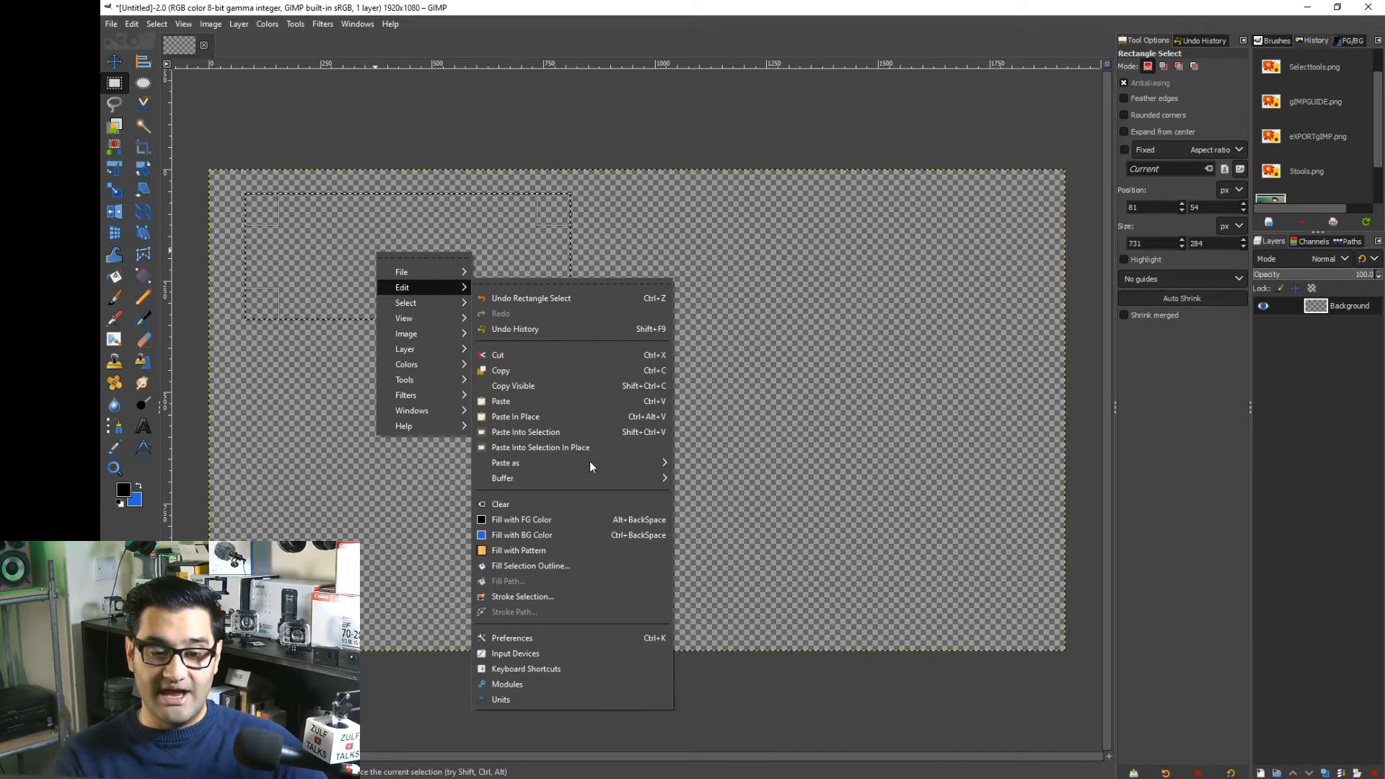
left_click(591, 534)
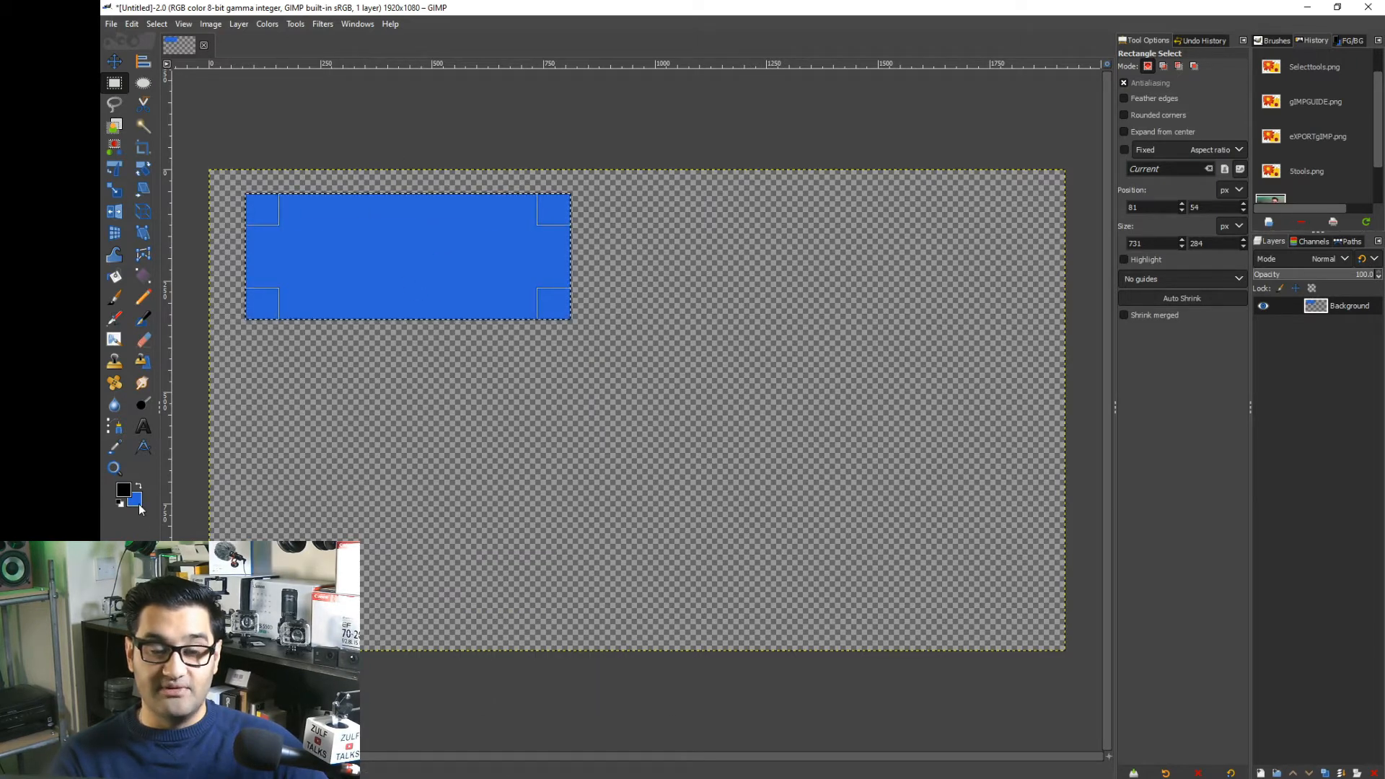
Try enlarging, distorting and moving the blue rectangle toward the canvas centre with Unified Transform, and undo the transformation
left_click(110, 168)
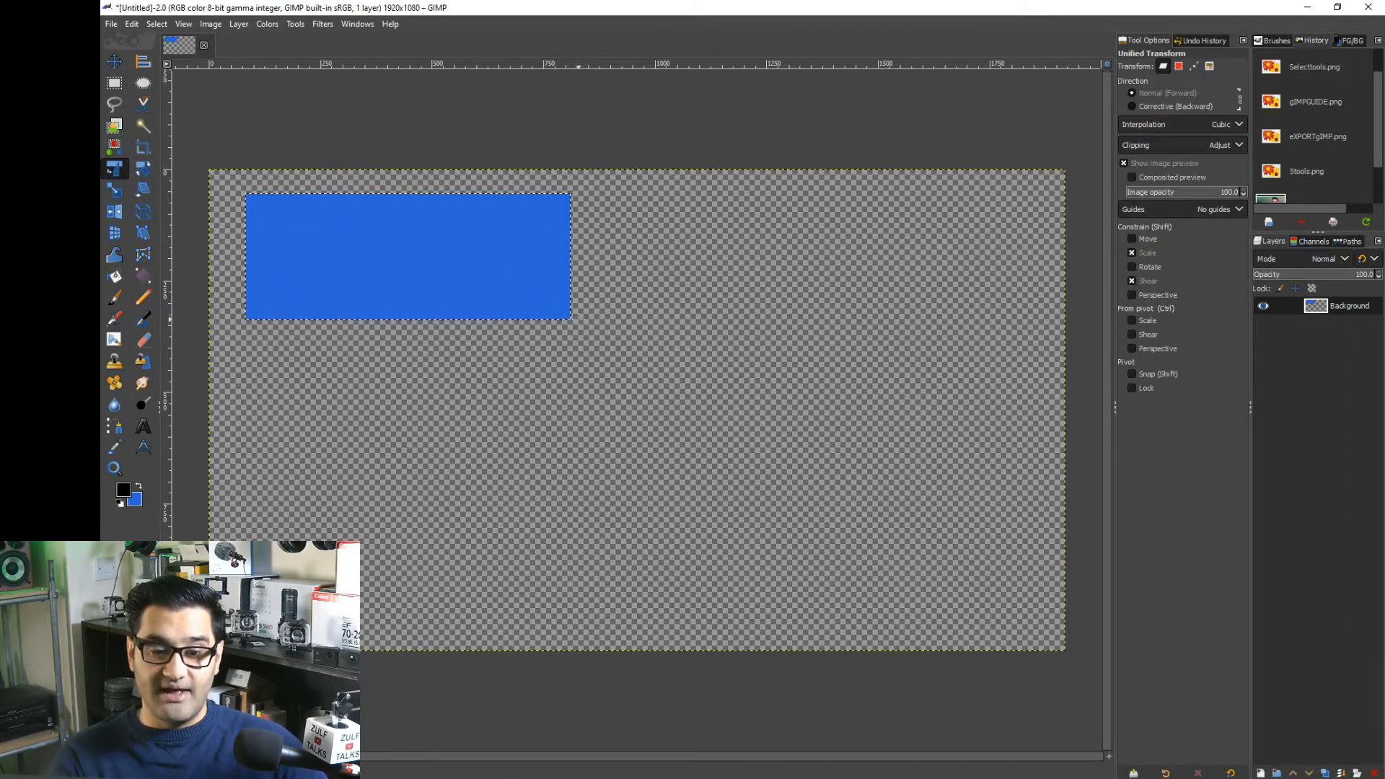
left_click_drag(574, 319, 318, 441)
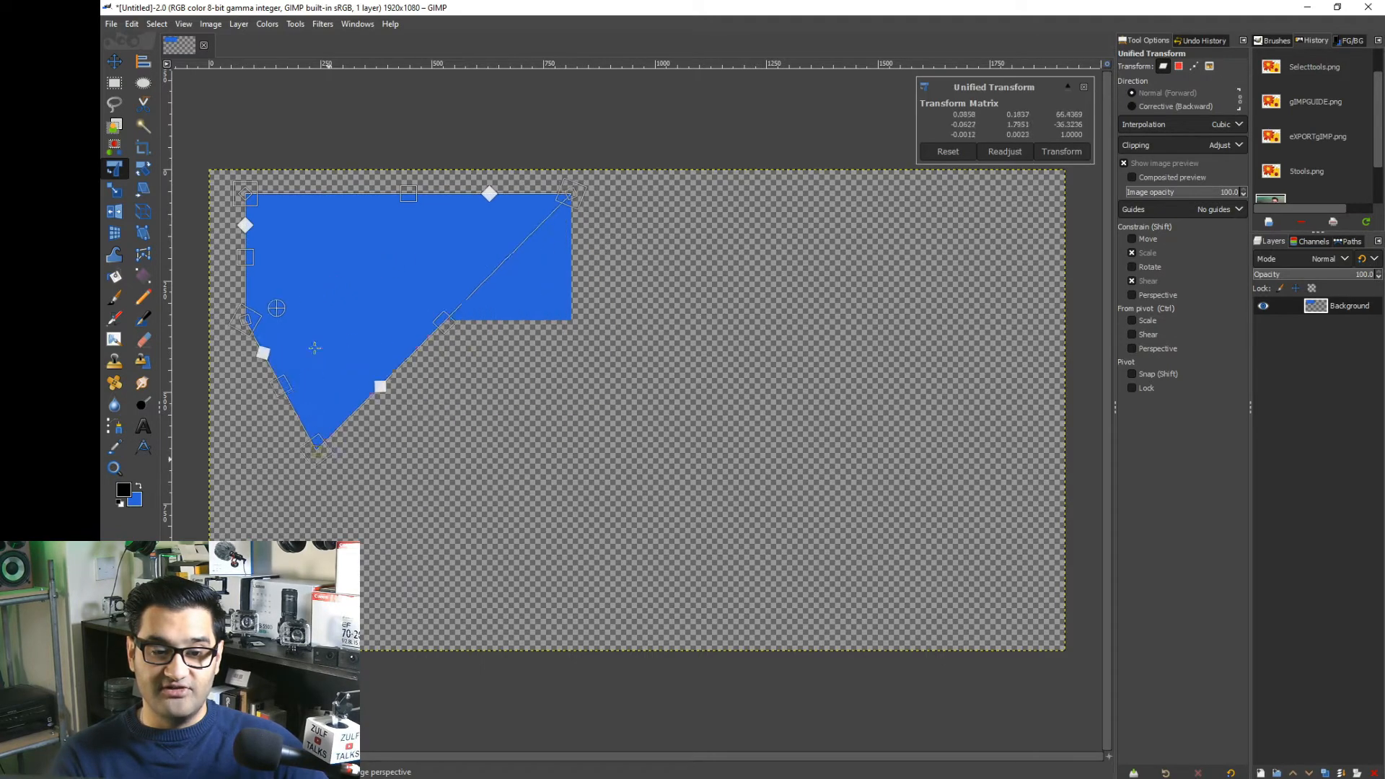
left_click_drag(314, 348, 412, 397)
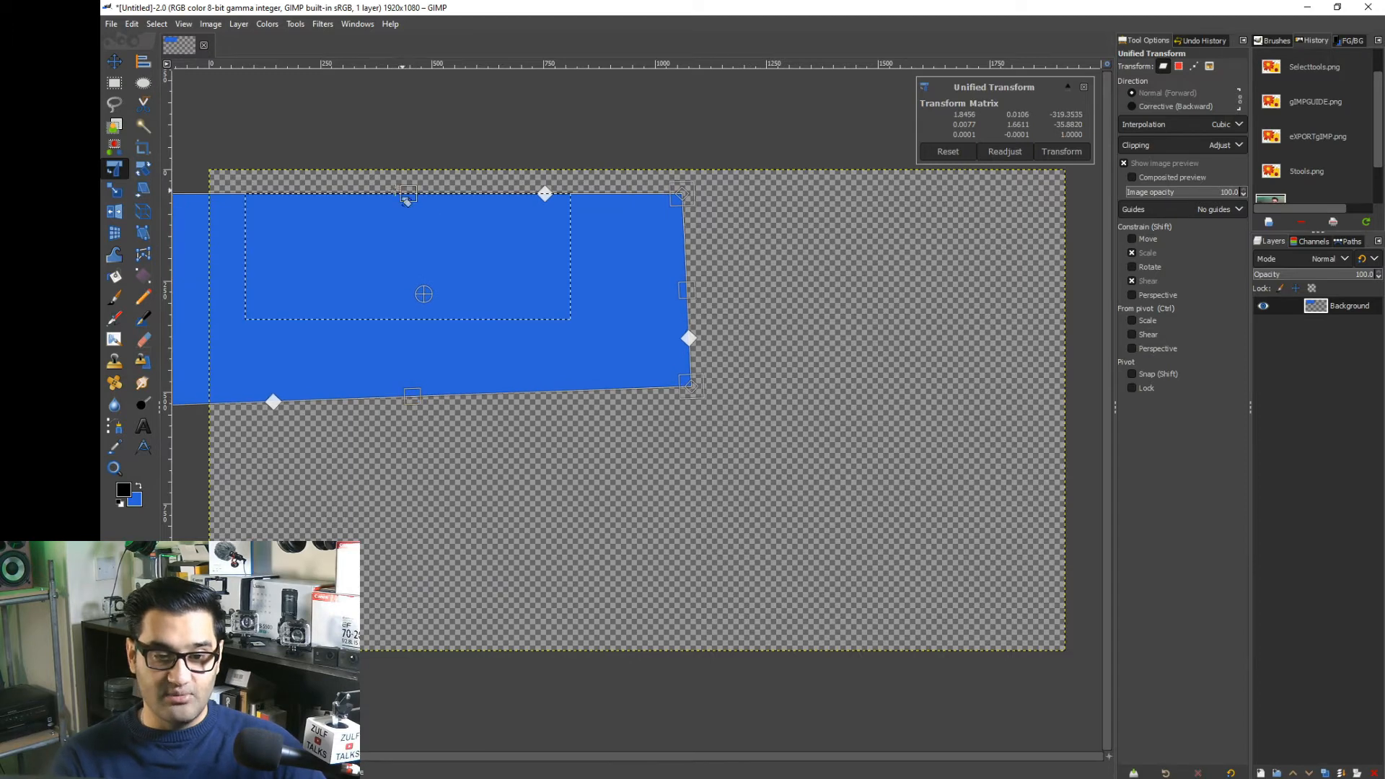
left_click_drag(469, 293, 759, 403)
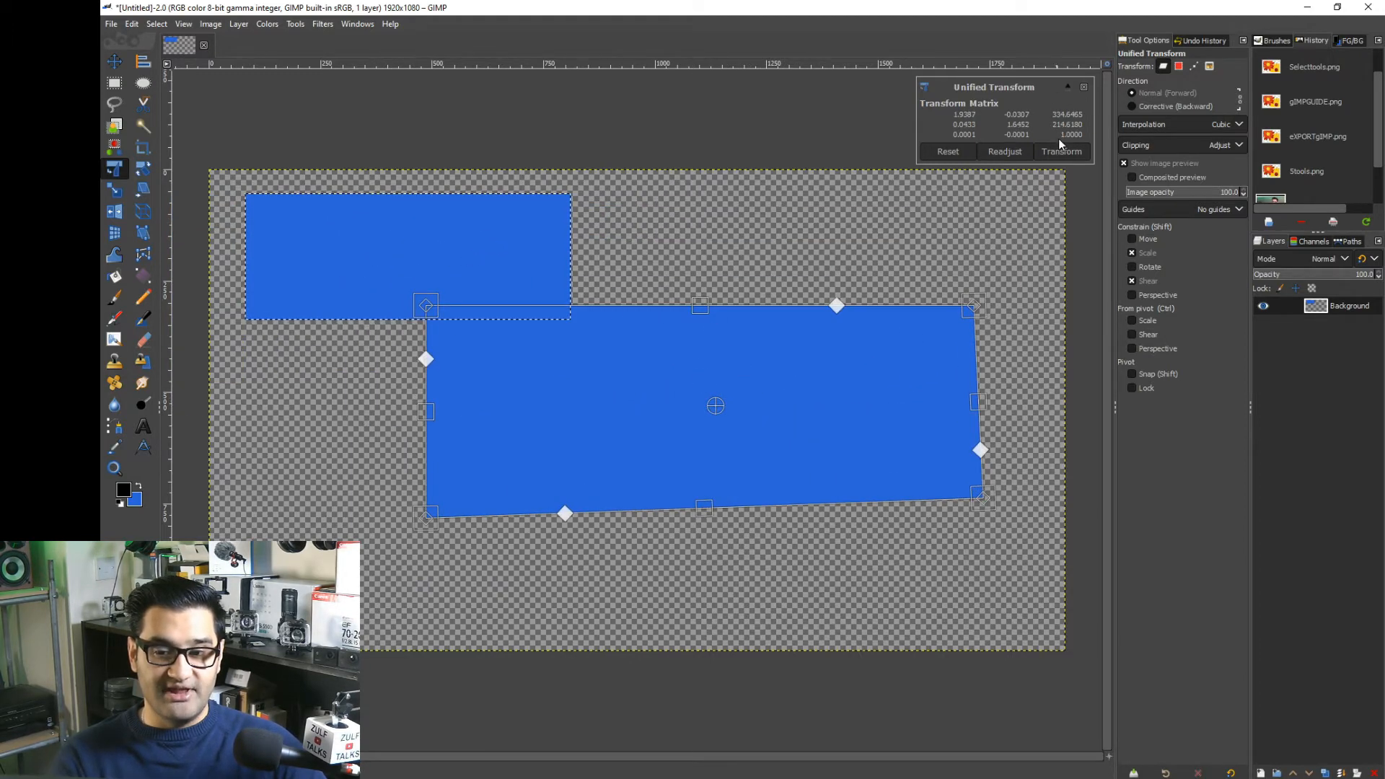
left_click(1067, 155)
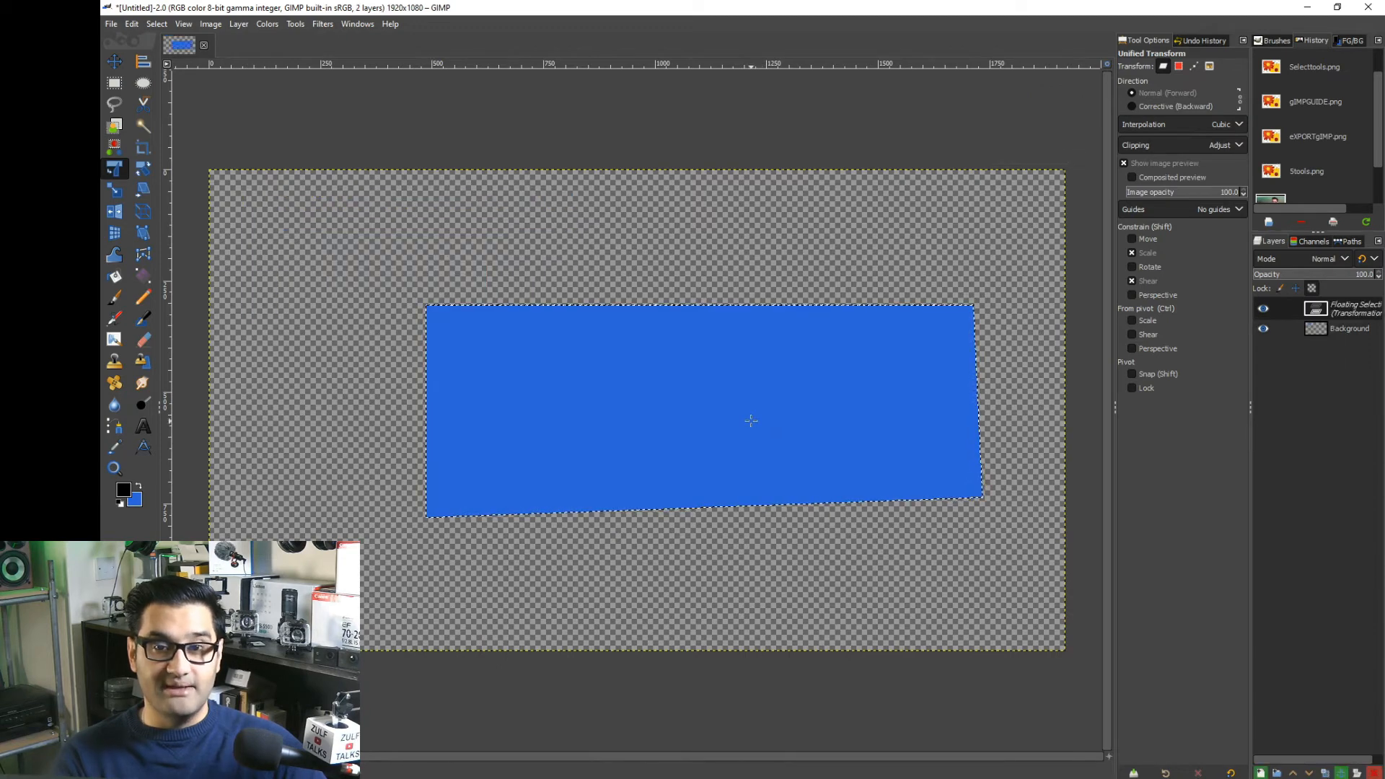
key("ctrl+z")
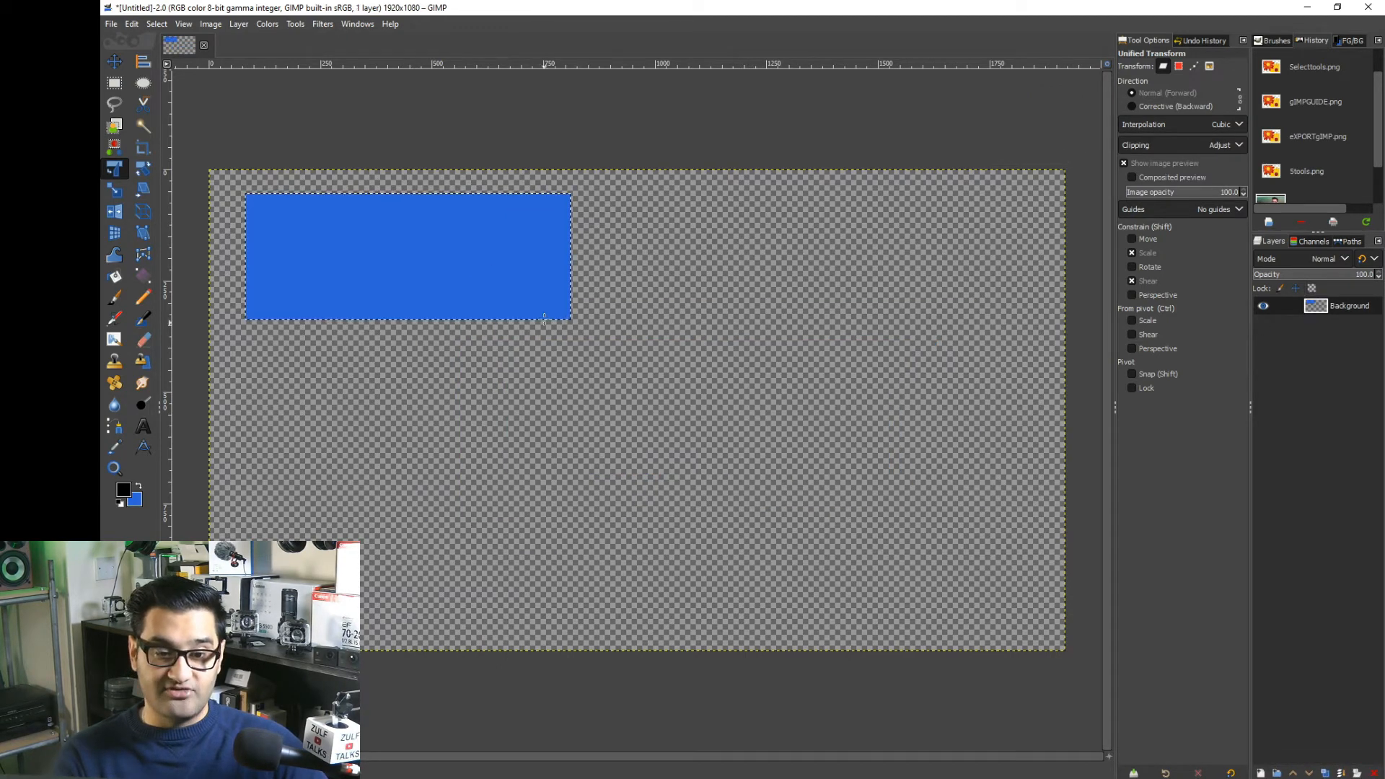
Try stretching the blue rectangle downward and shifting it sideways with Unified Transform, and reset the transformation
left_click(440, 311)
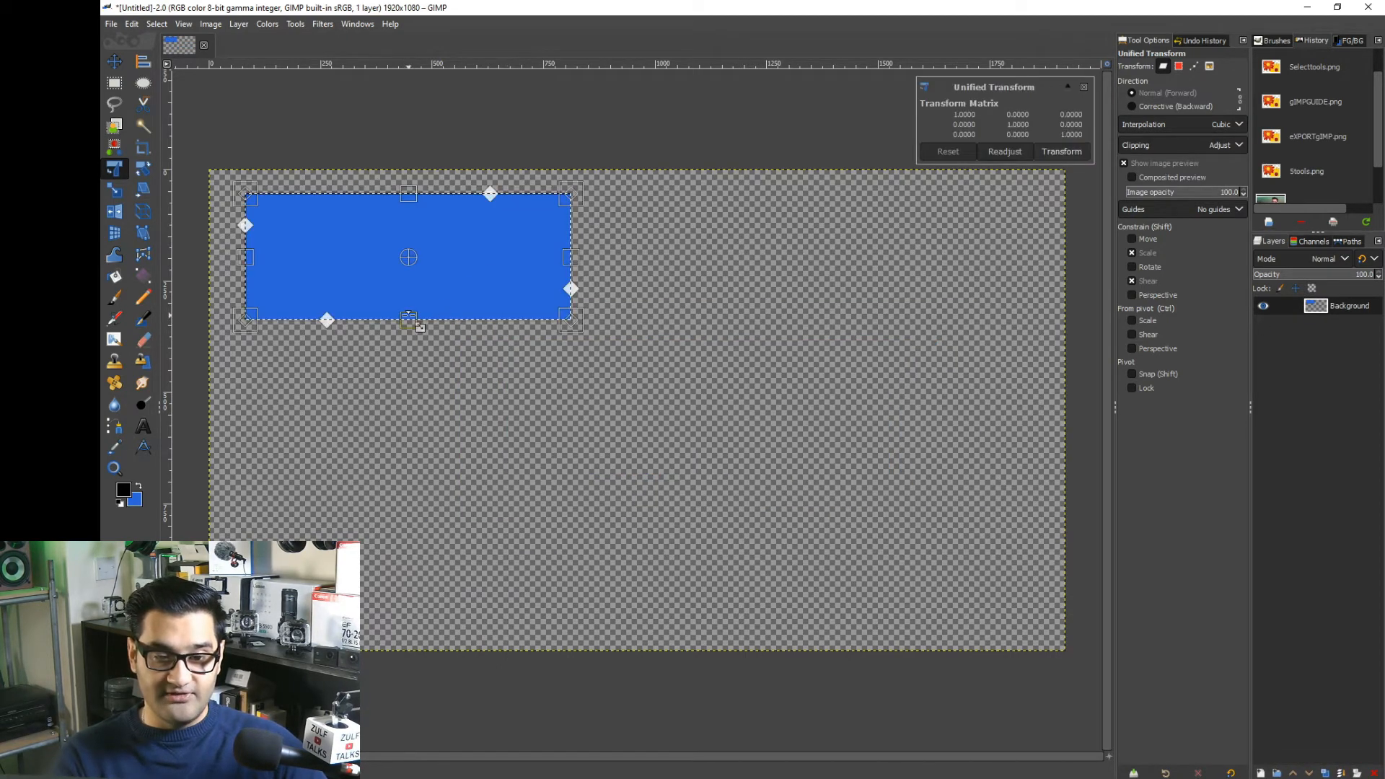
left_click_drag(409, 318, 423, 414)
left_click_drag(510, 276, 650, 288)
left_click(949, 153)
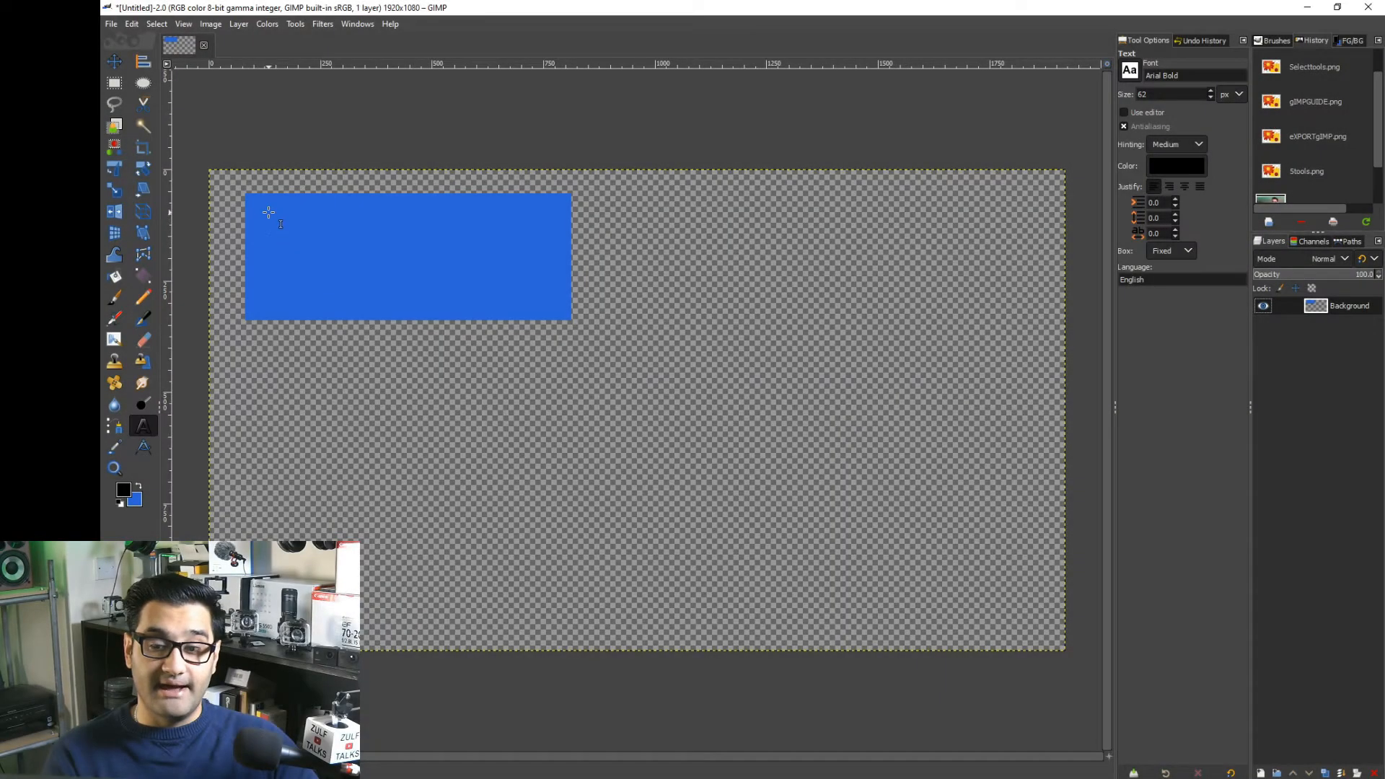
Add the text START in Arial Bold at size 150 px inside the blue rectangle
left_click_drag(268, 212, 537, 283)
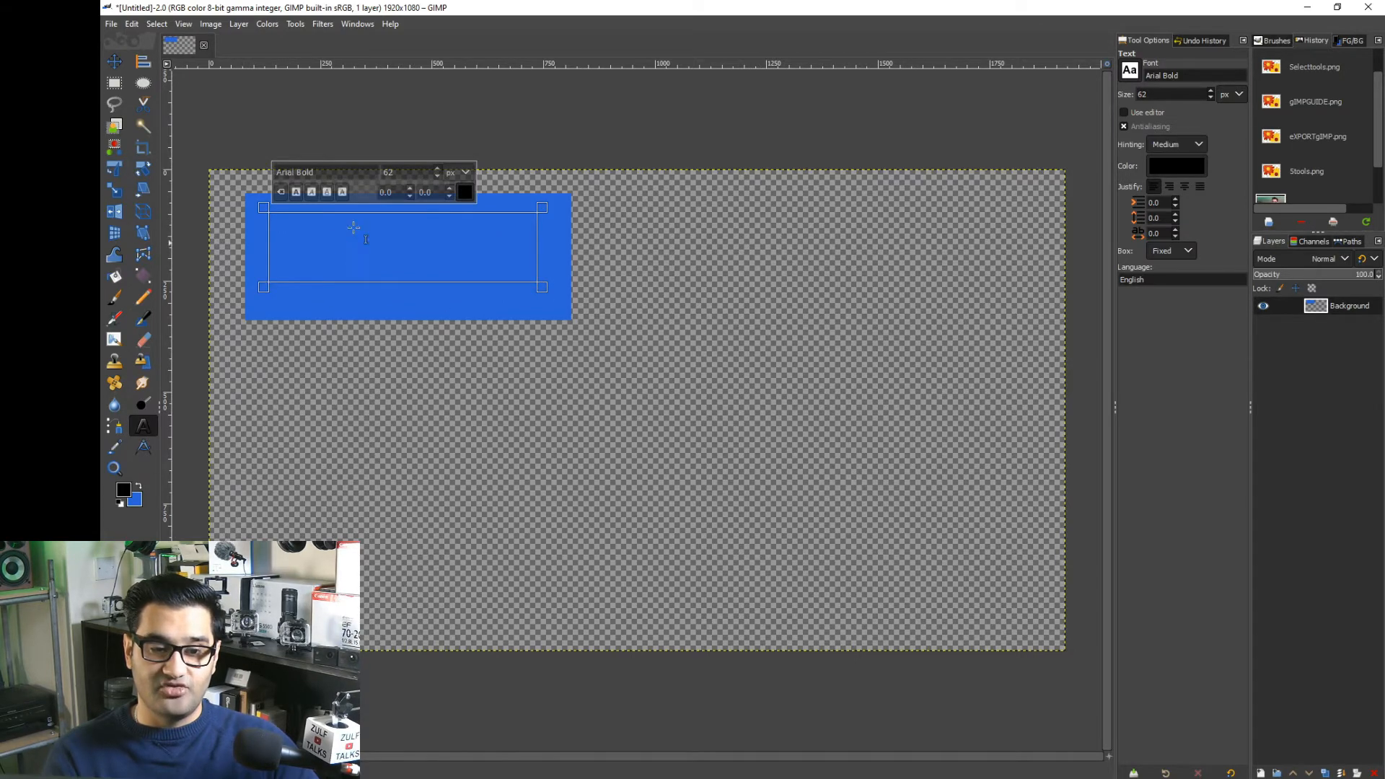
type("150")
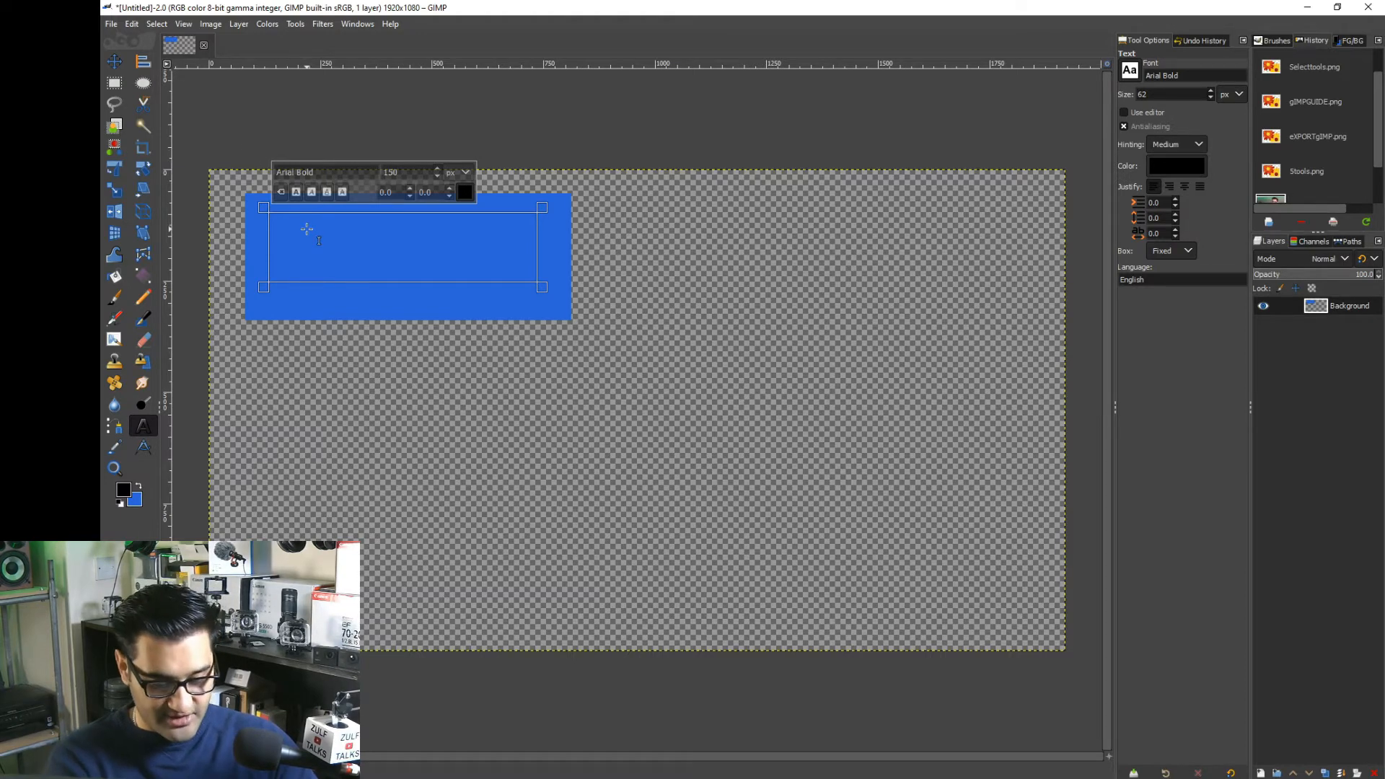
type("START")
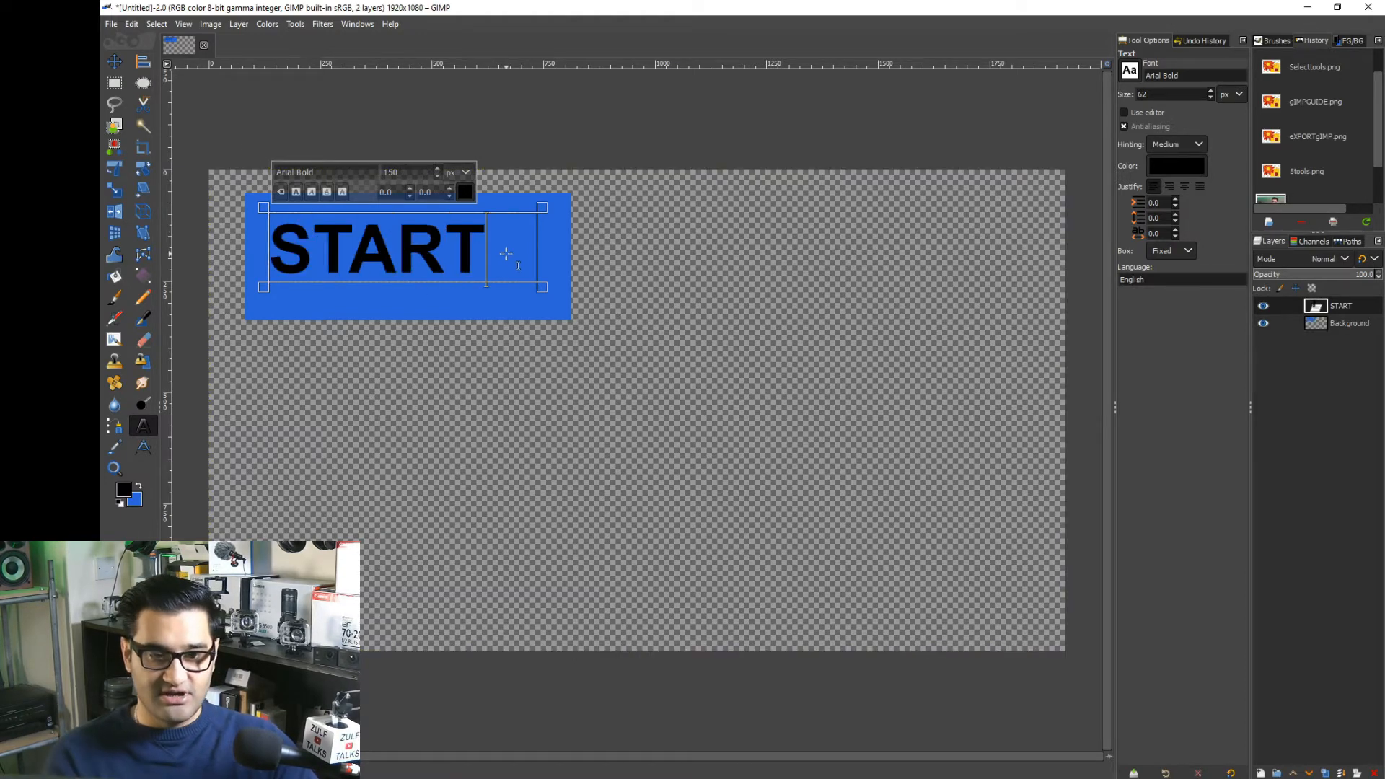
Change the colour of the whole START text to white
key("ctrl+a")
left_click(465, 192)
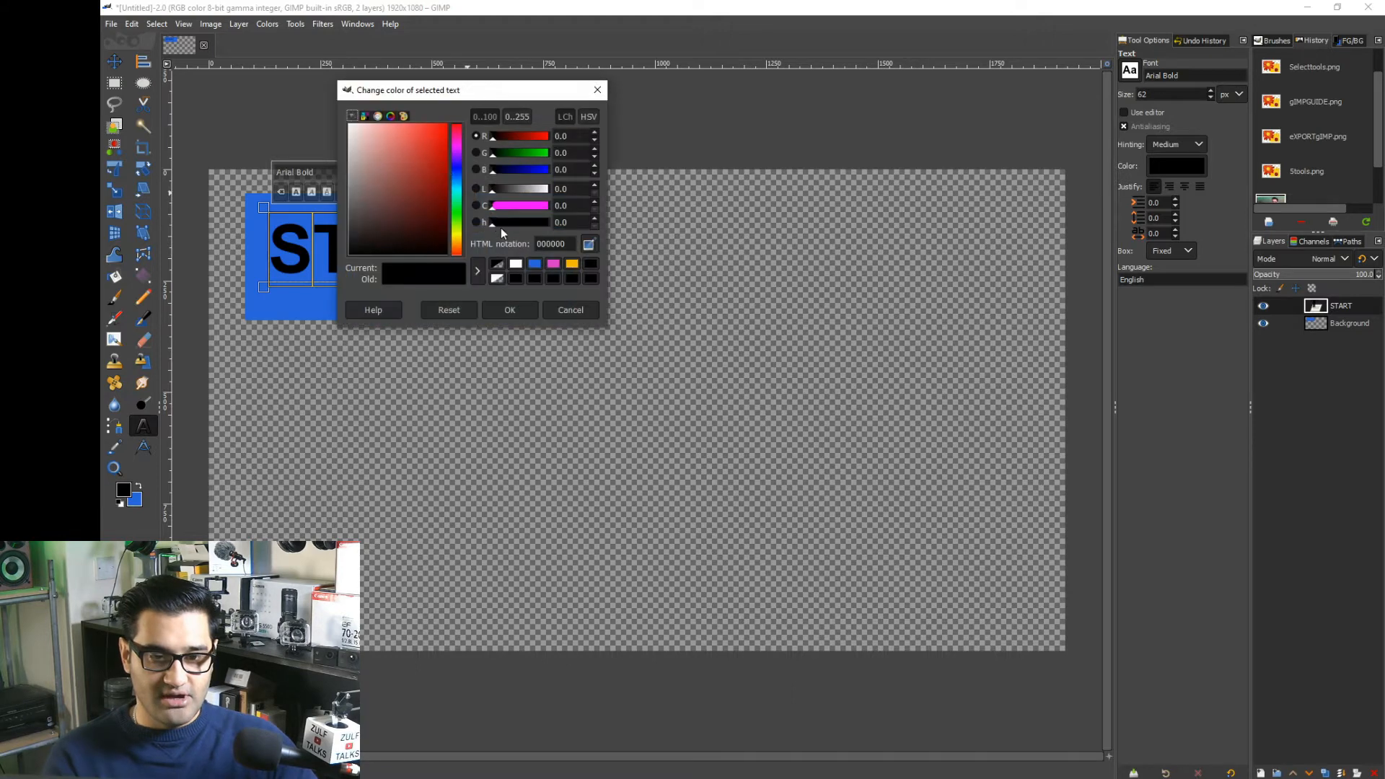
left_click_drag(420, 188, 307, 73)
left_click(517, 303)
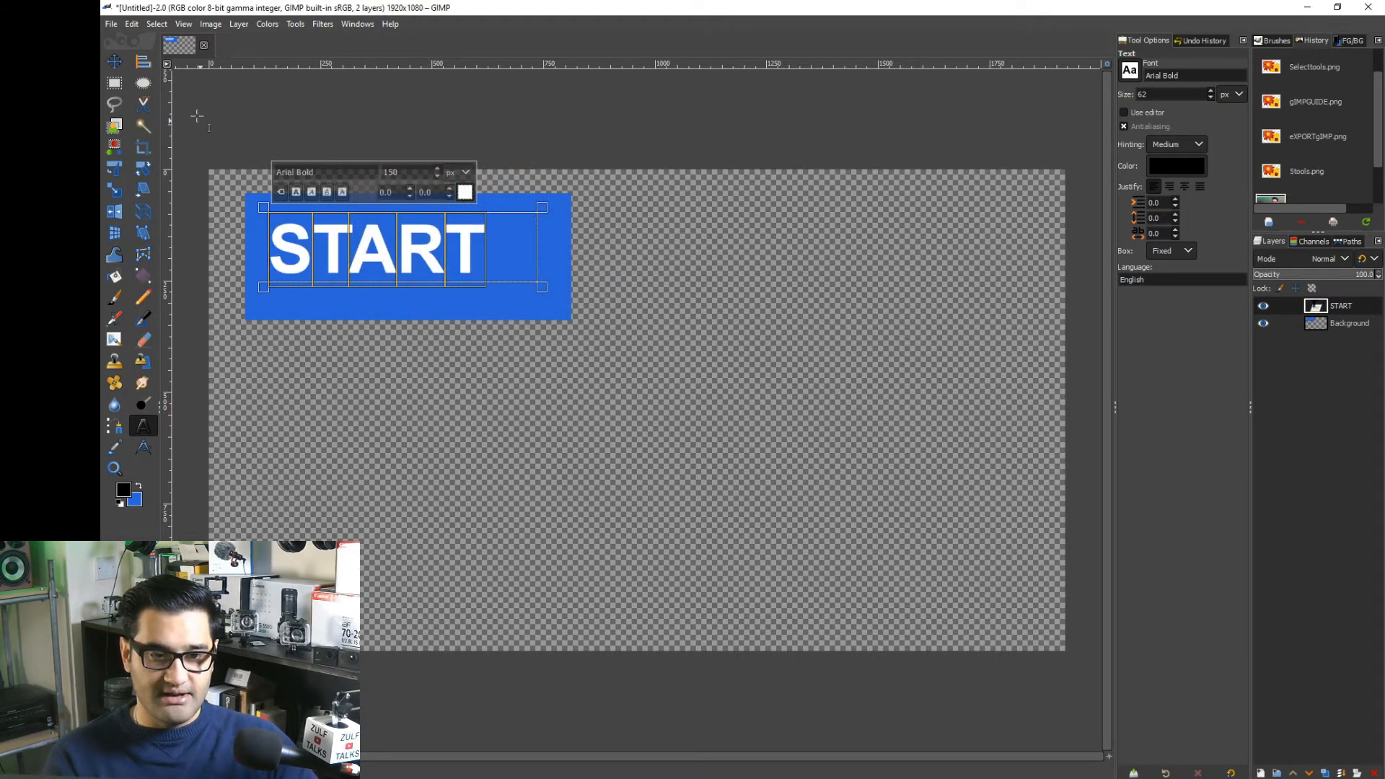
Open the Drop Shadow filter for the START text layer and load its Outline preset
left_click(114, 63)
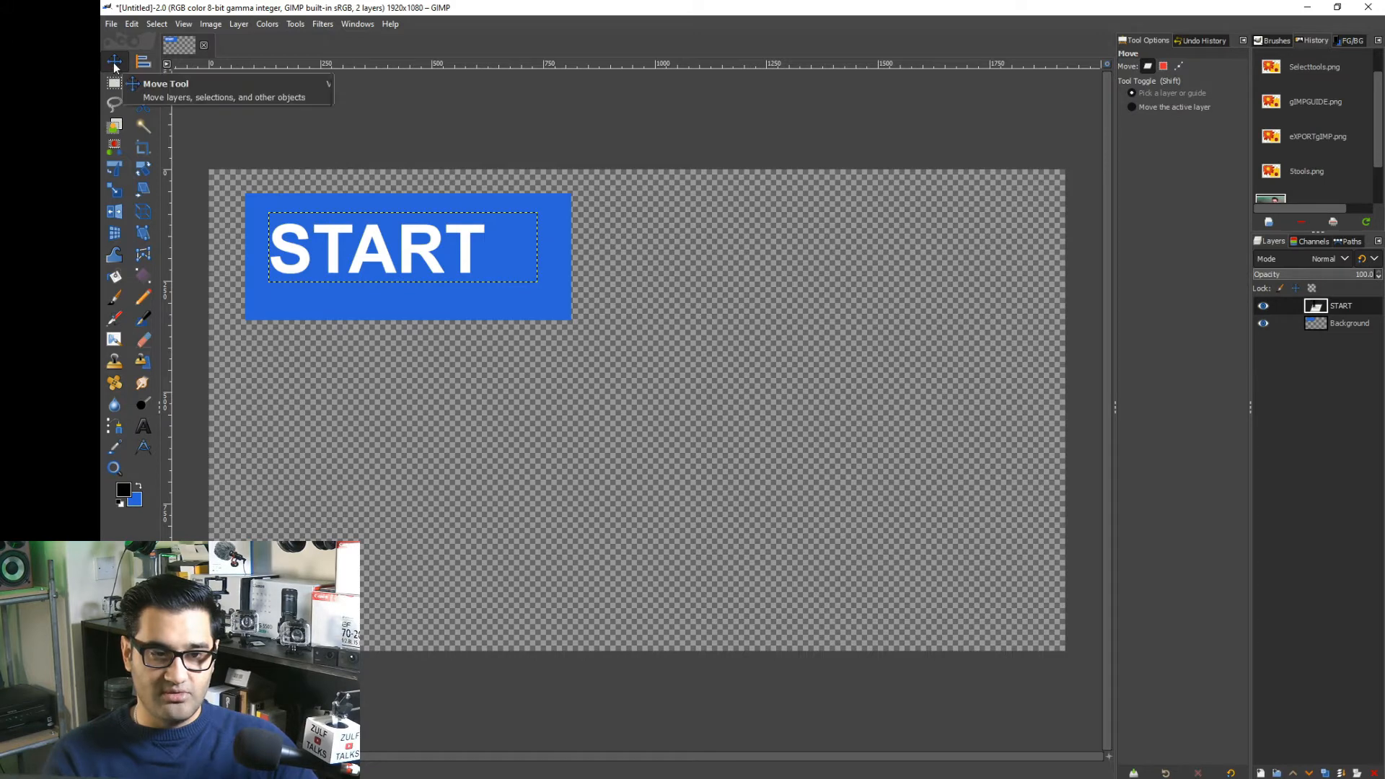
right_click(406, 246)
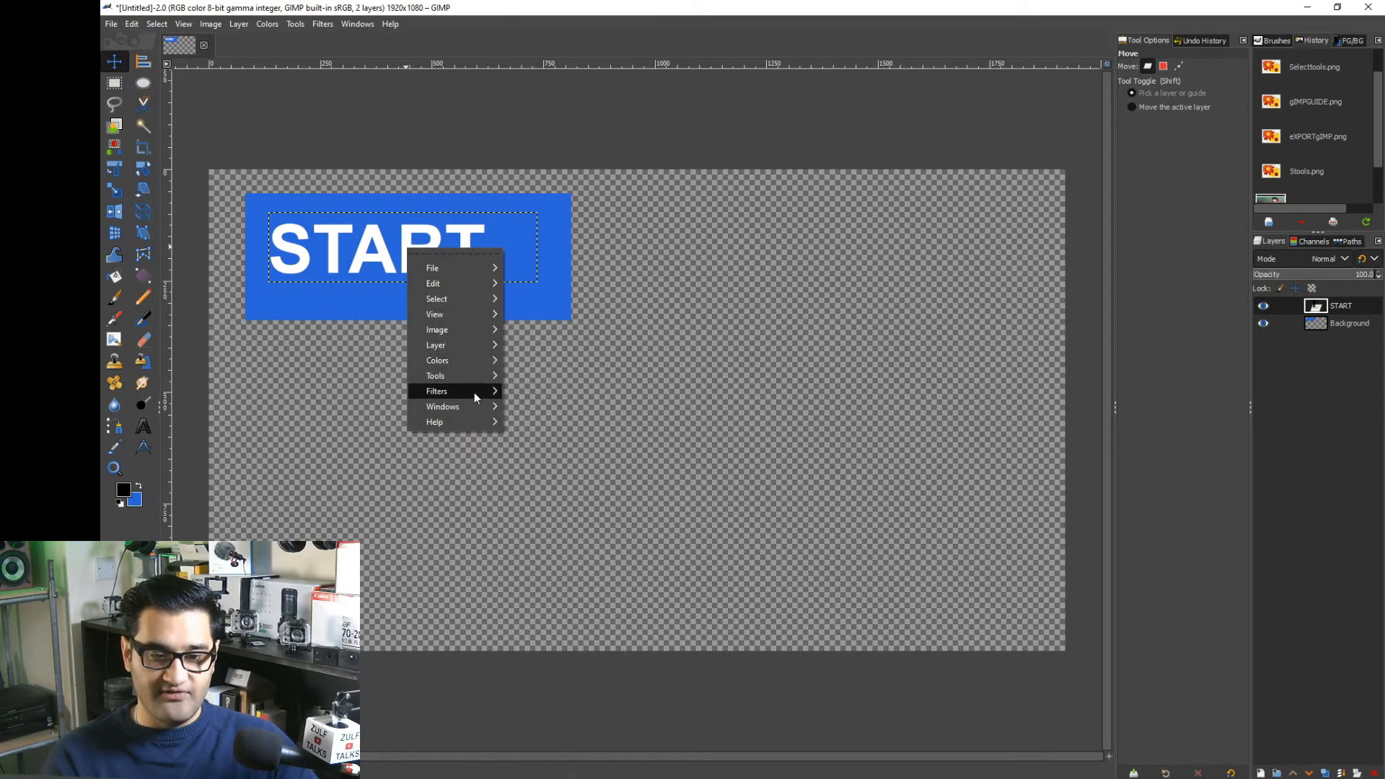
mouse_move(474, 393)
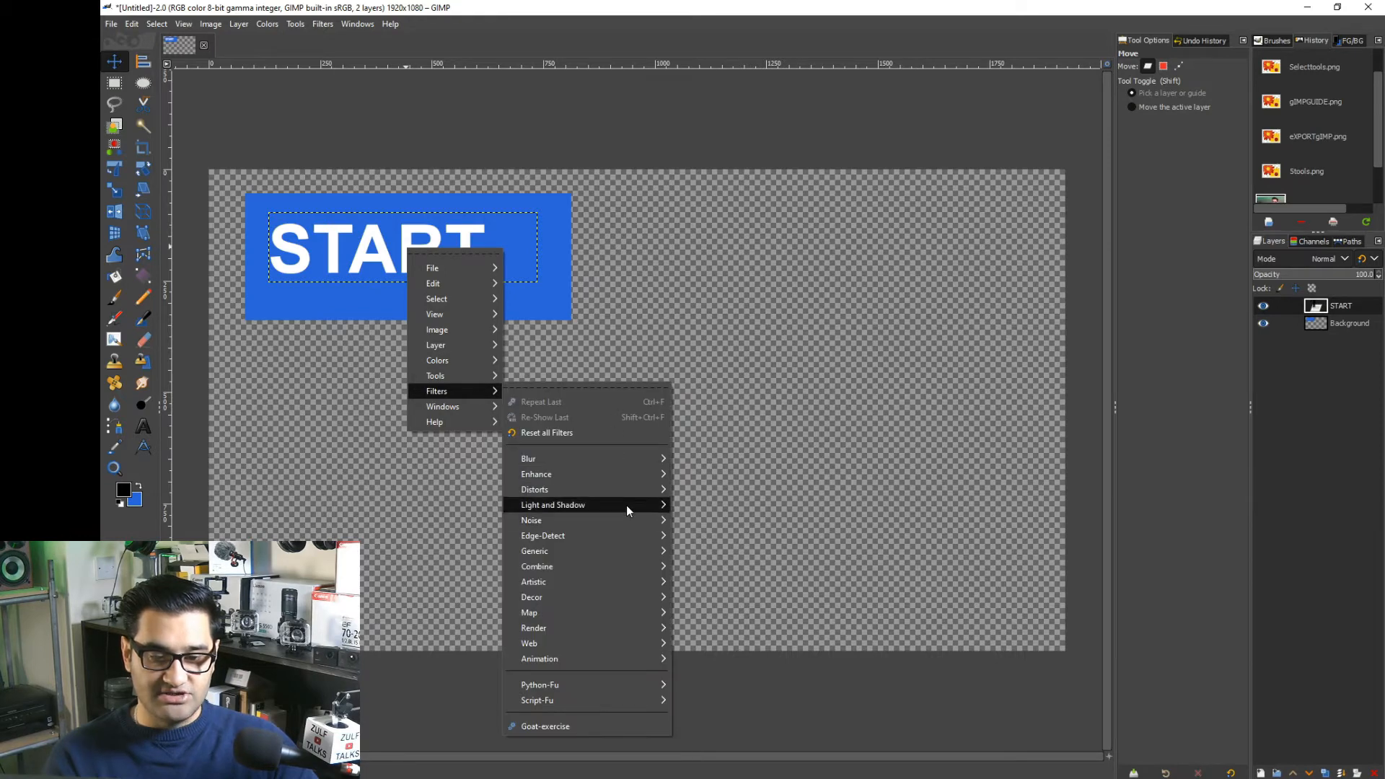
mouse_move(627, 505)
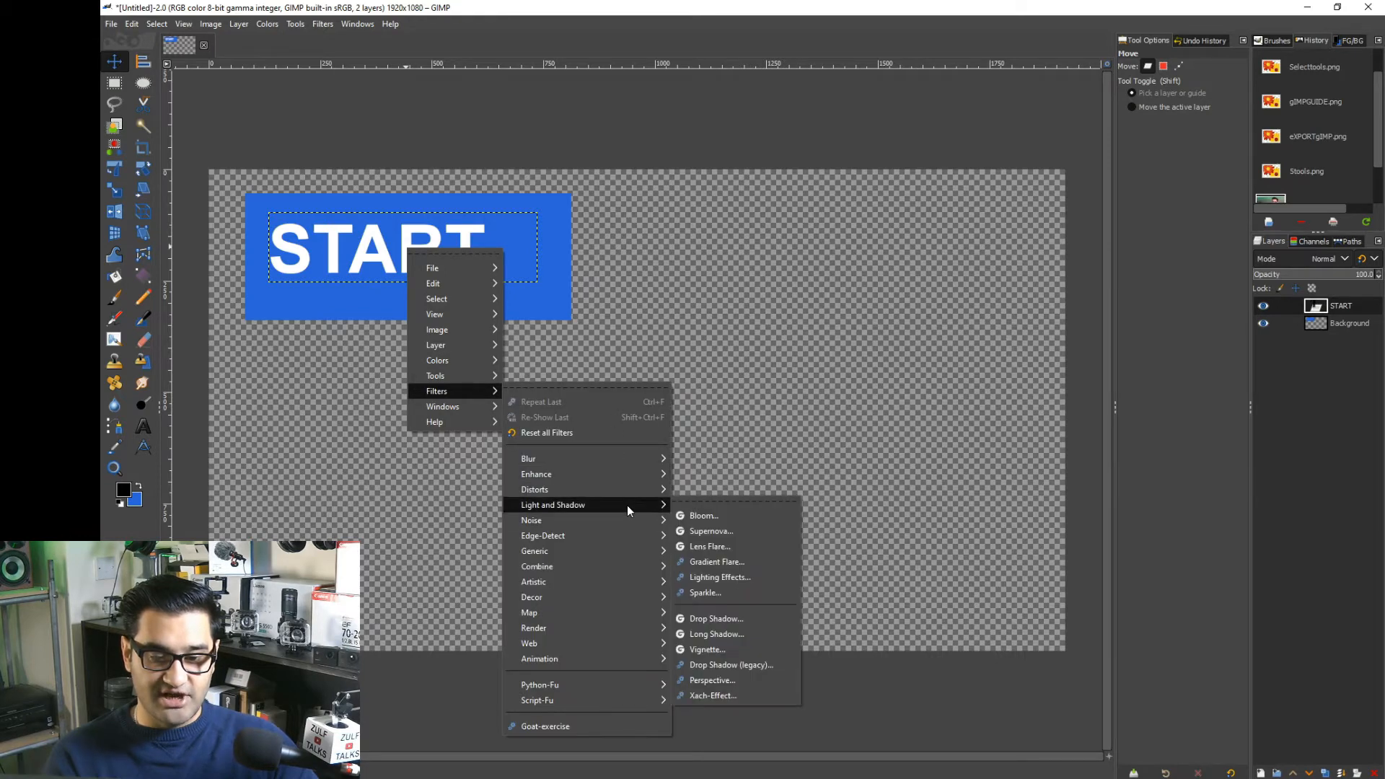
left_click(772, 620)
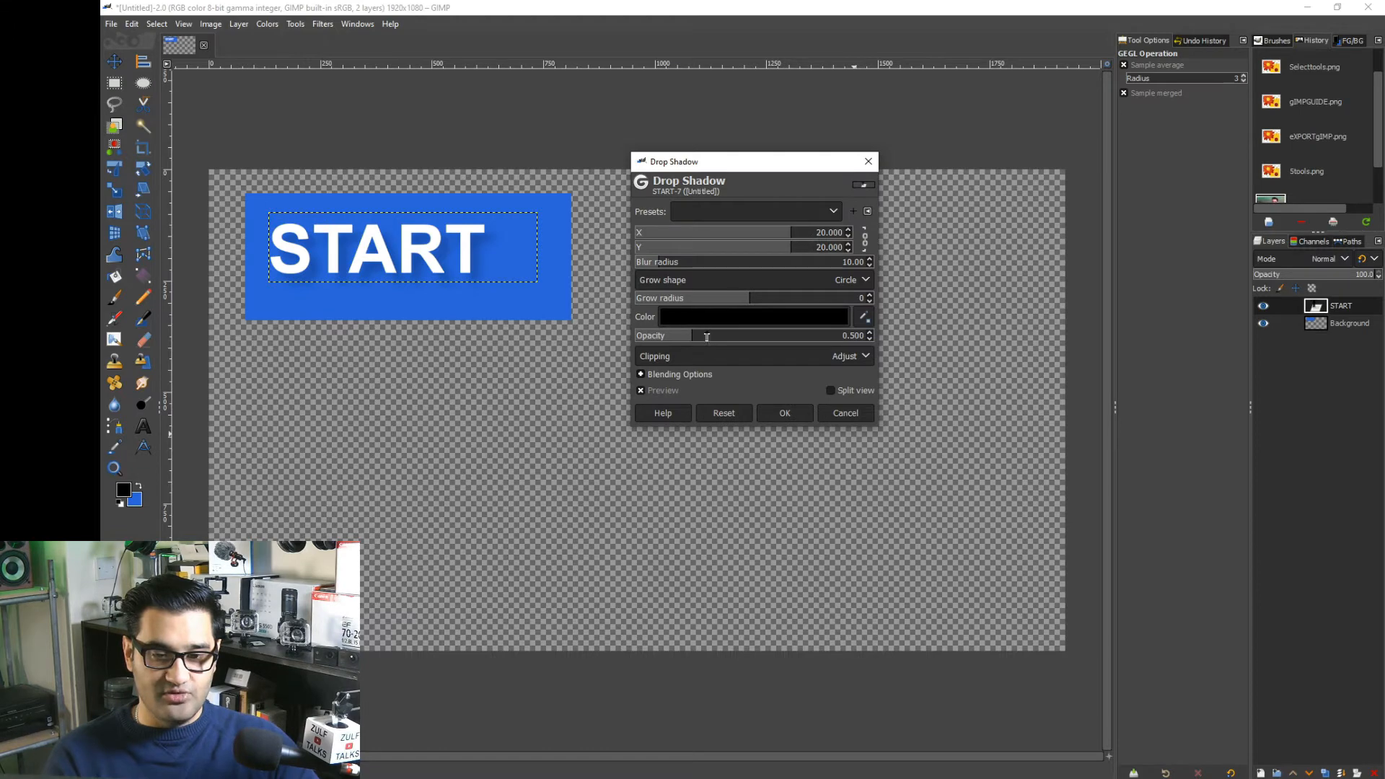
left_click_drag(688, 299, 638, 319)
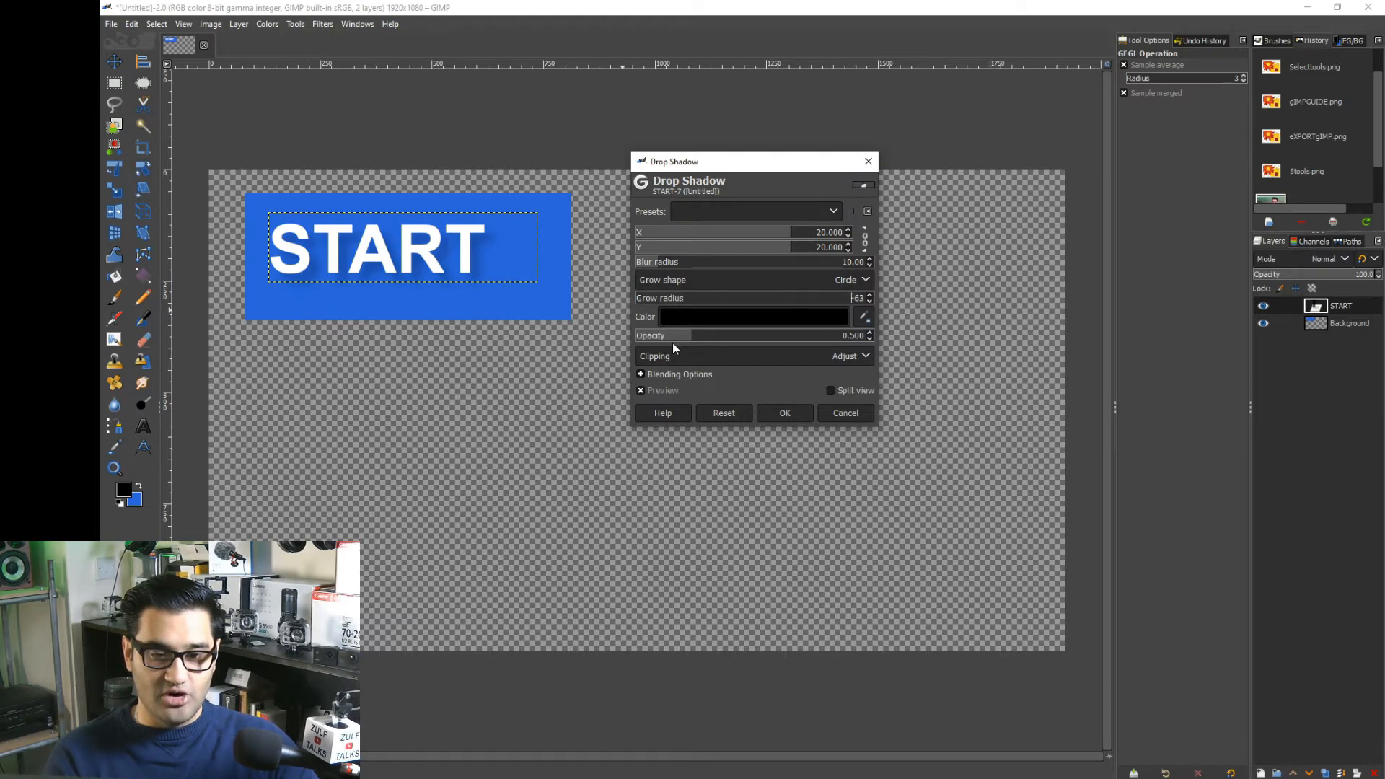
left_click(831, 211)
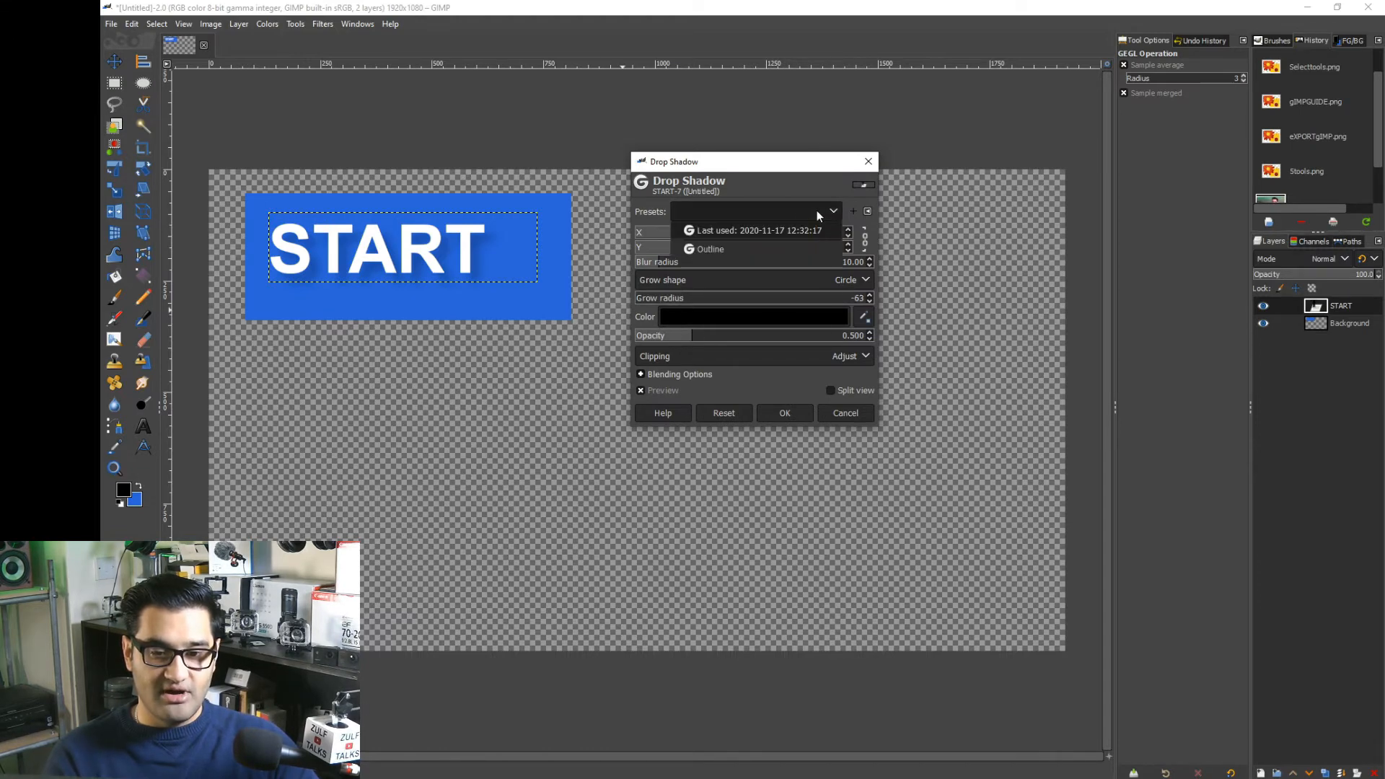
left_click(707, 248)
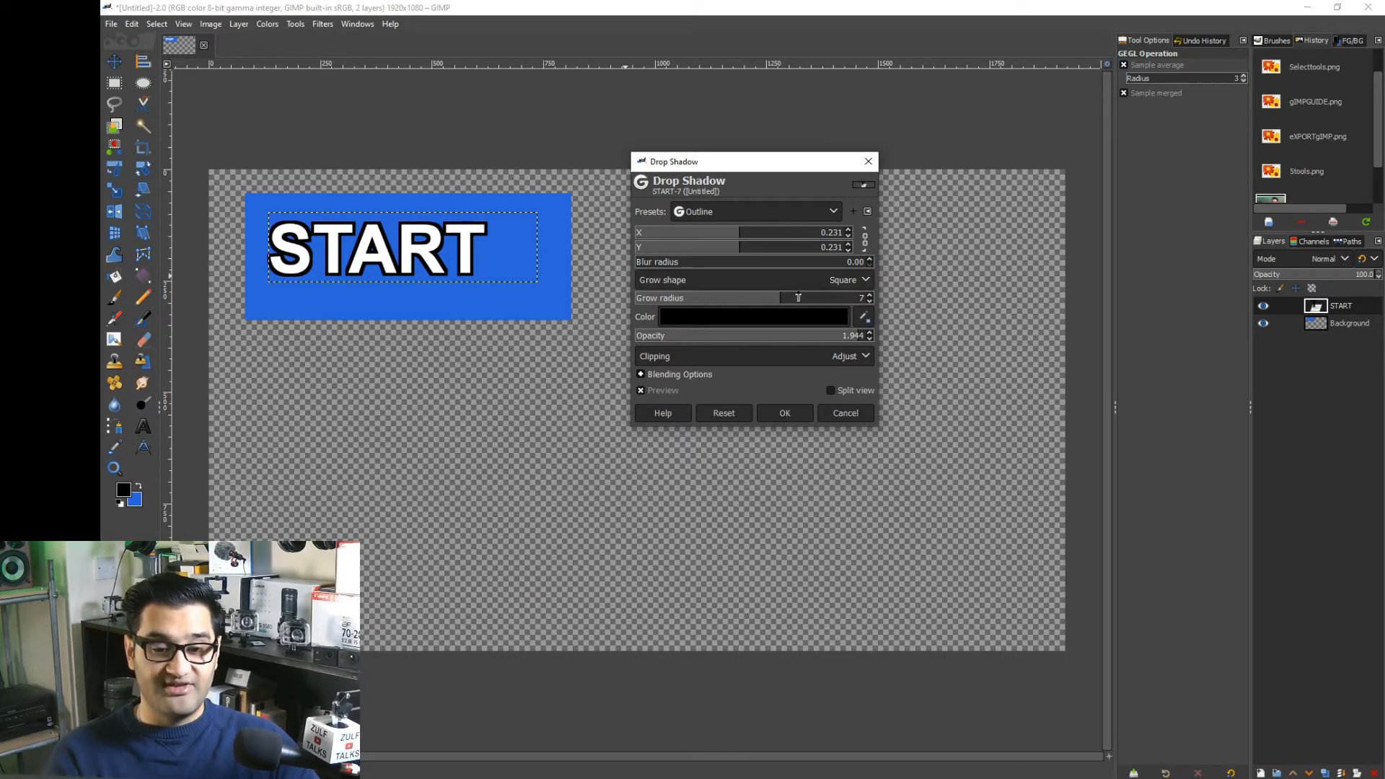
Apply the START outline with grow radius 16 and raised opacity, and nudge the text slightly toward the blue rectangle's centre
left_click_drag(779, 303, 804, 306)
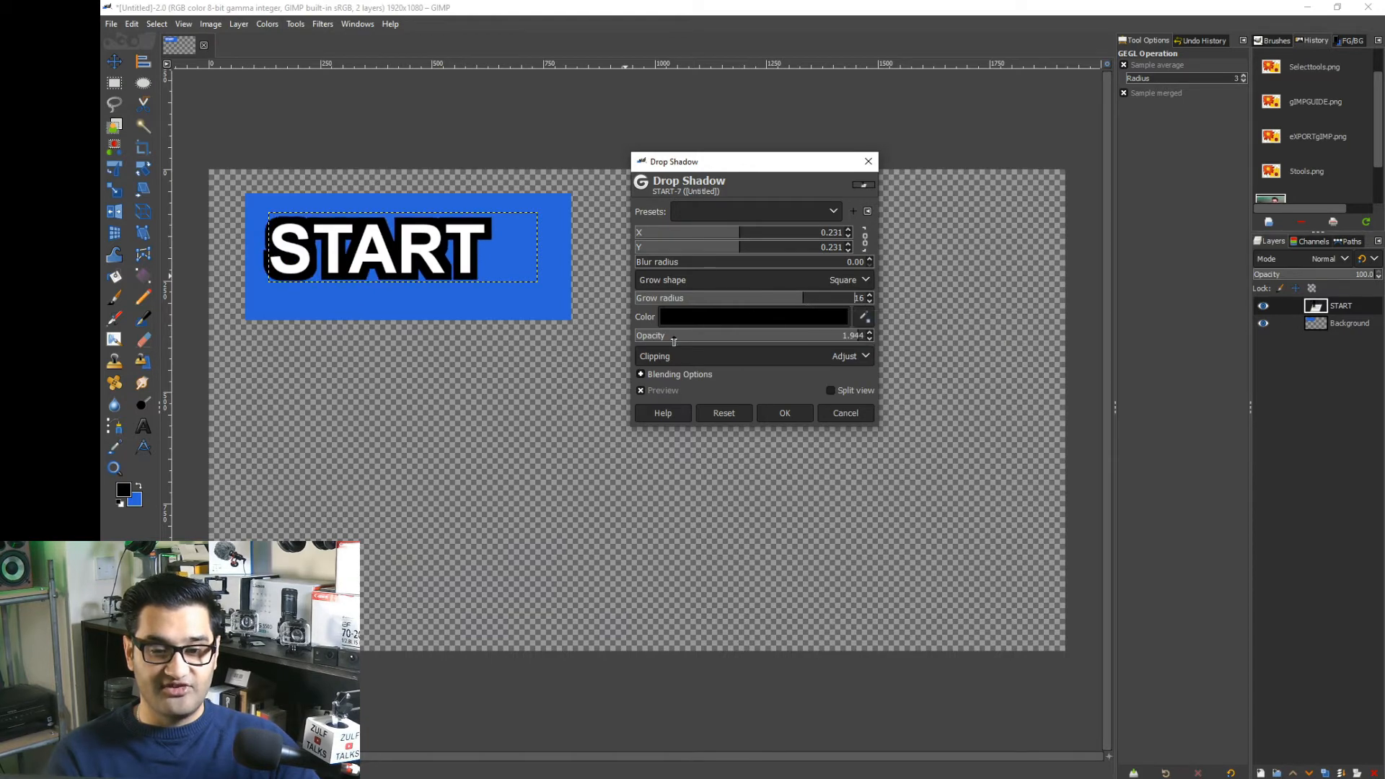
left_click_drag(839, 338, 931, 336)
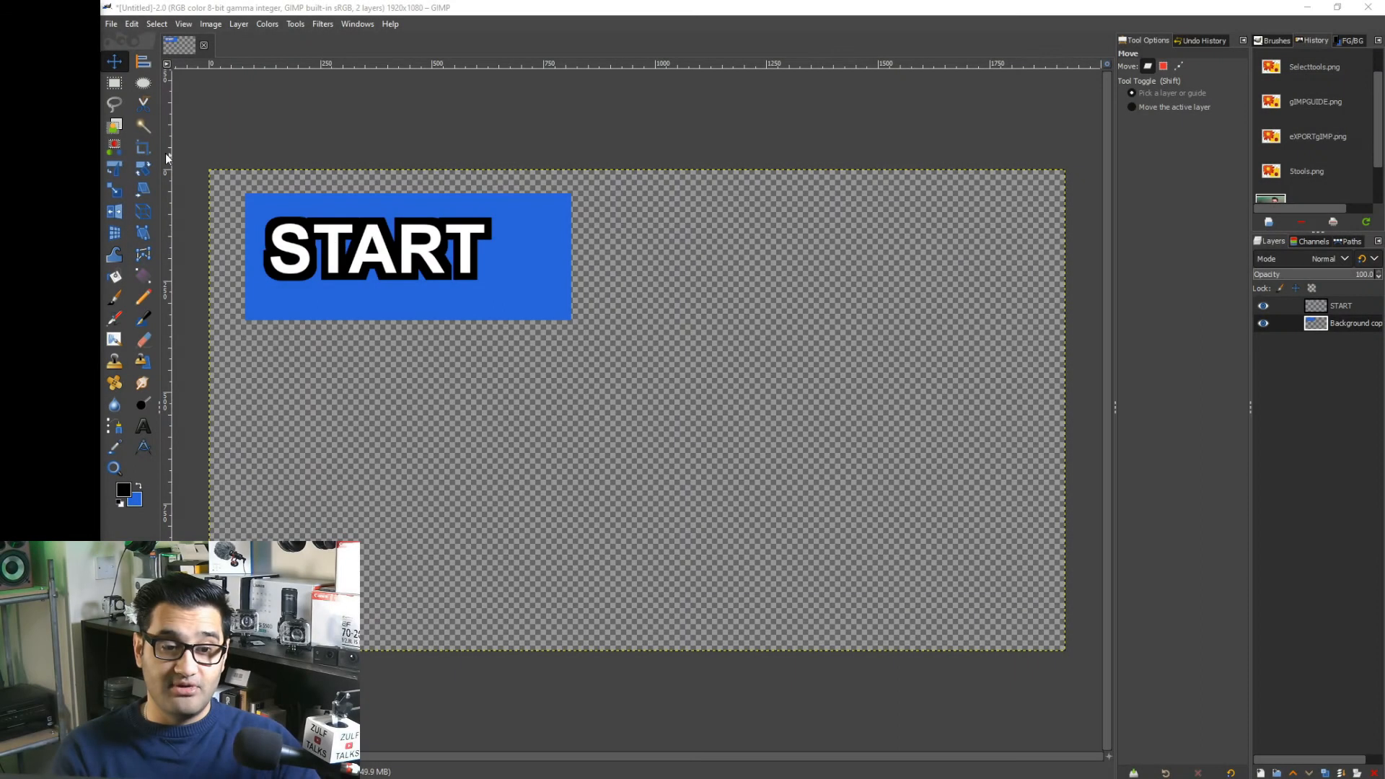
mouse_move(344, 254)
left_mouse_down()
mouse_move(398, 265)
mouse_move(355, 260)
left_mouse_up()
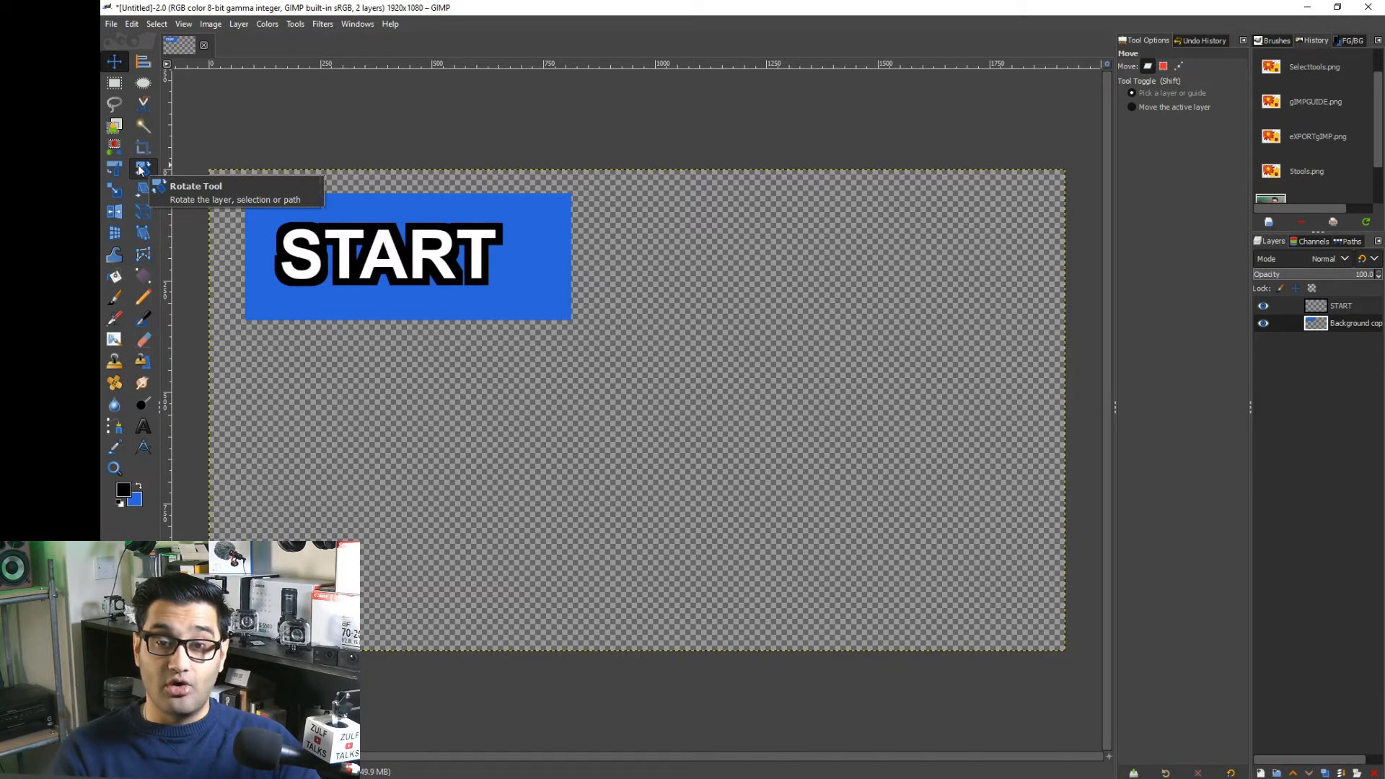
Rotate the START text layer by -90° and move it off the blue rectangle onto the empty canvas to its right
left_click(141, 169)
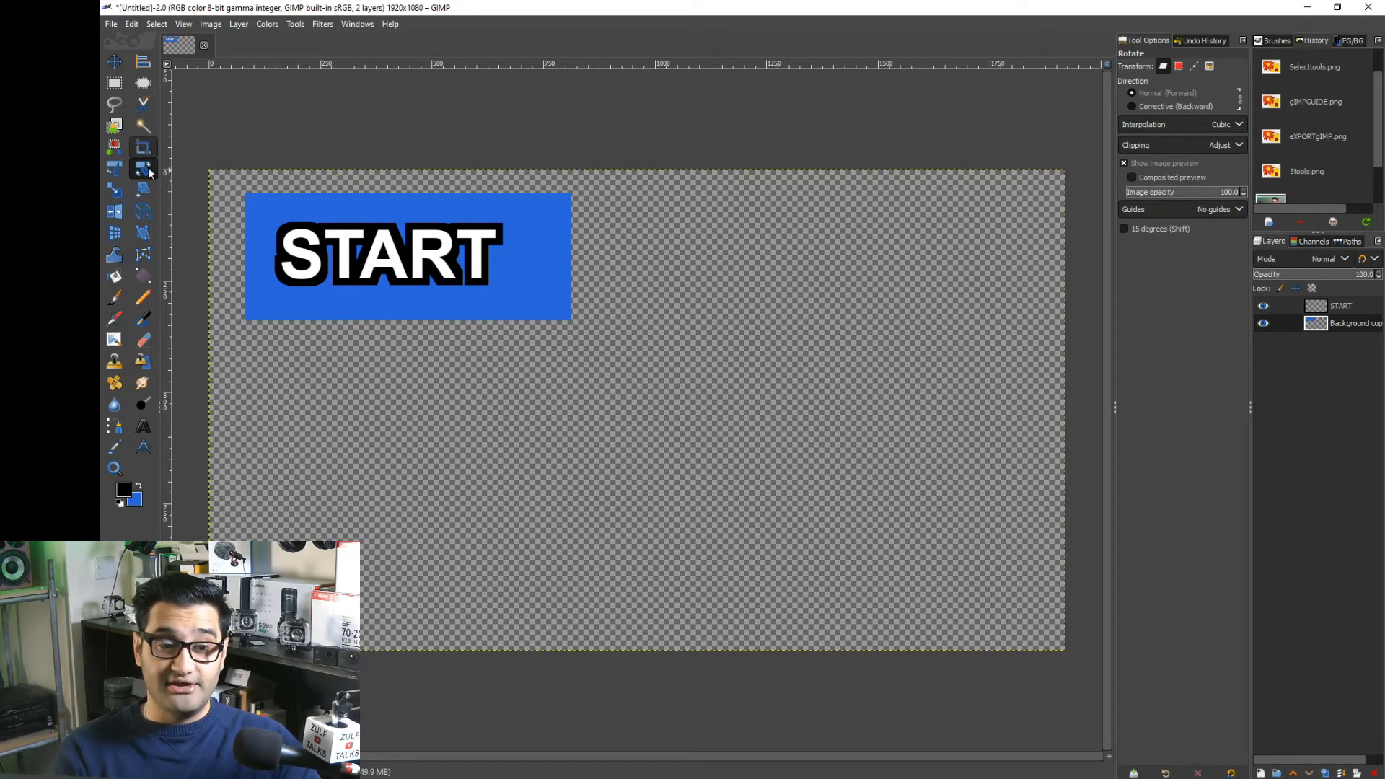
left_click(436, 247)
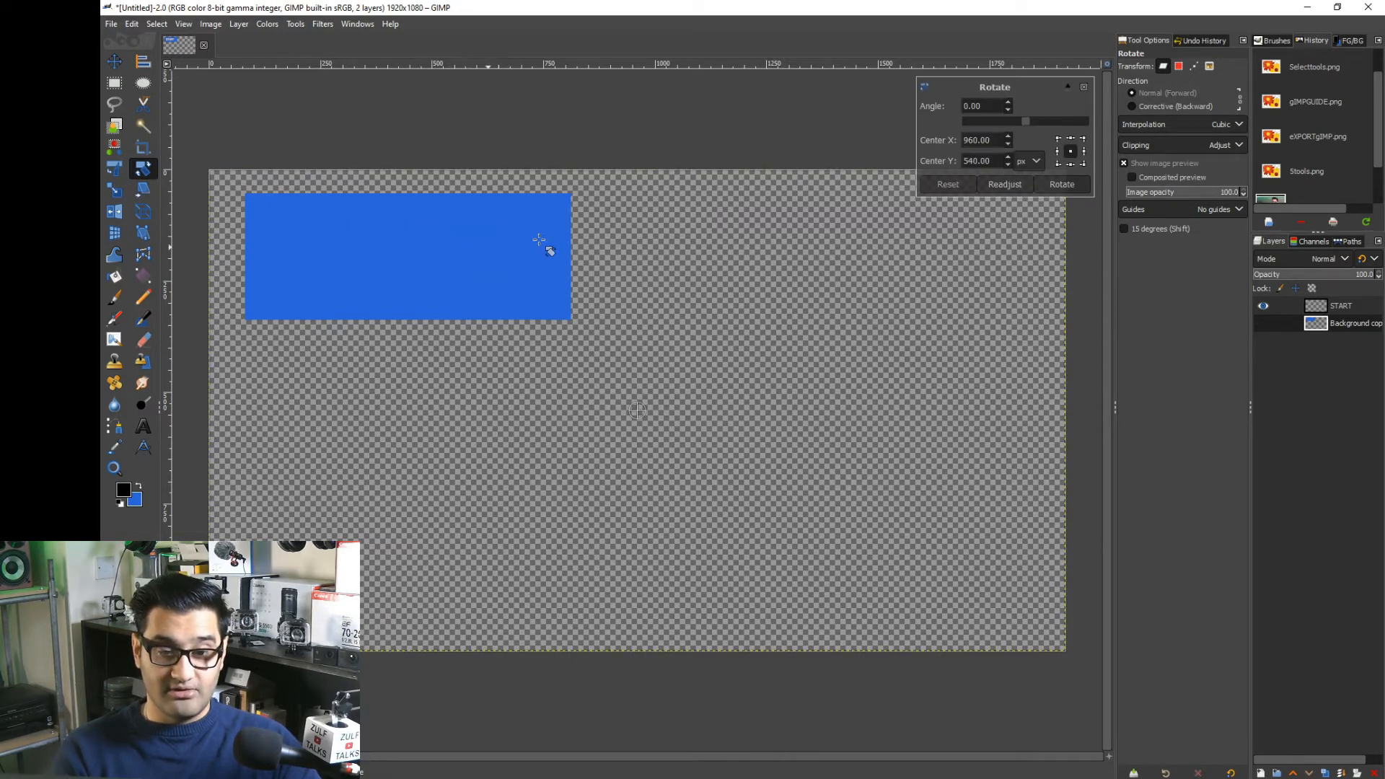
left_click(1344, 306)
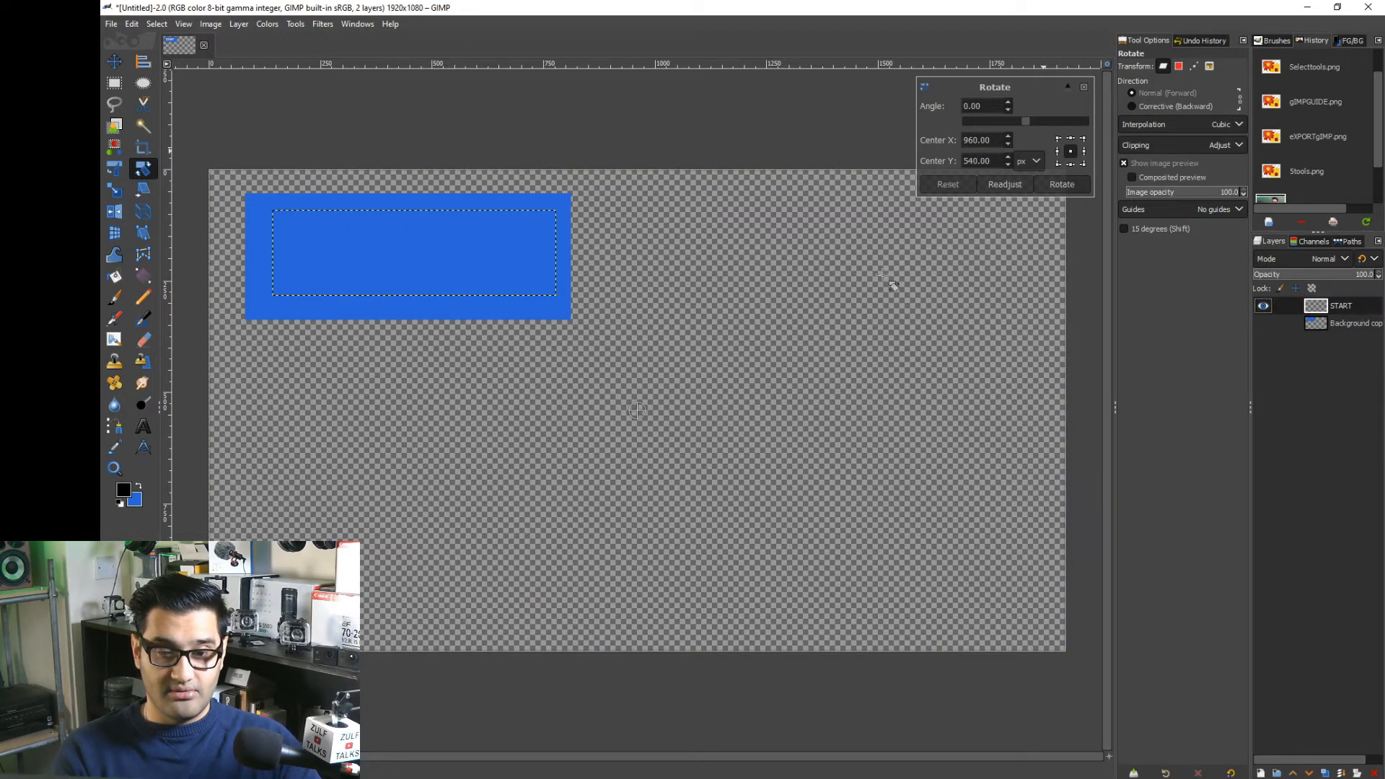
left_click(435, 243)
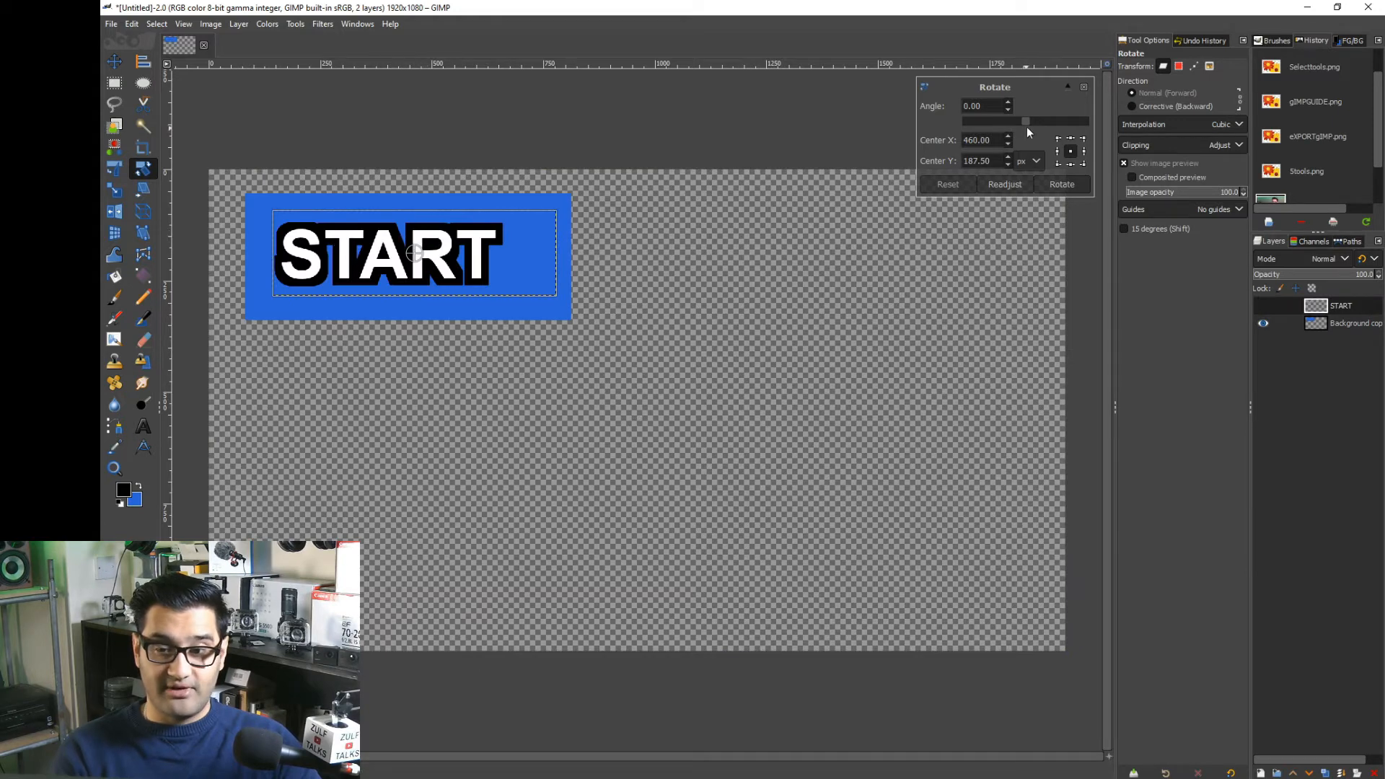
left_click_drag(1001, 106, 666, 98)
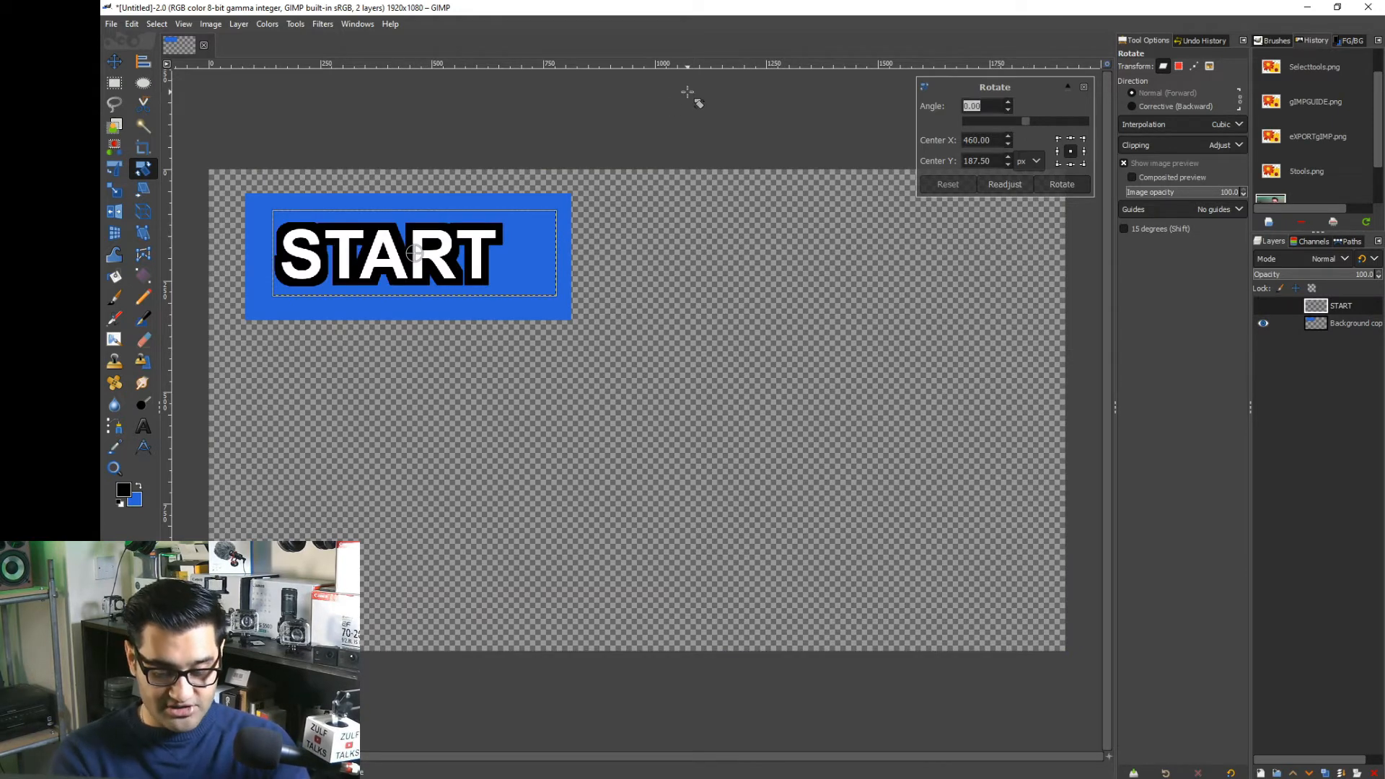
type("-90")
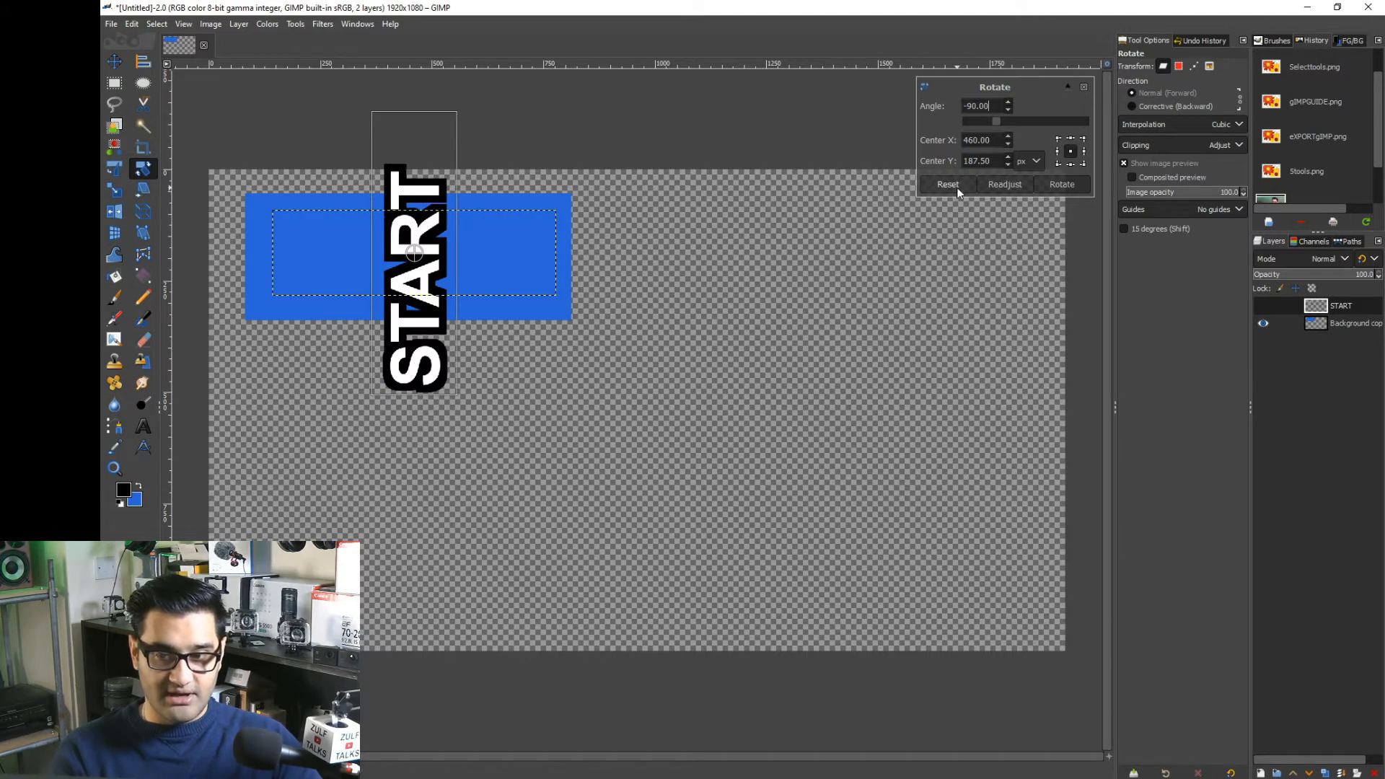
left_click(1061, 183)
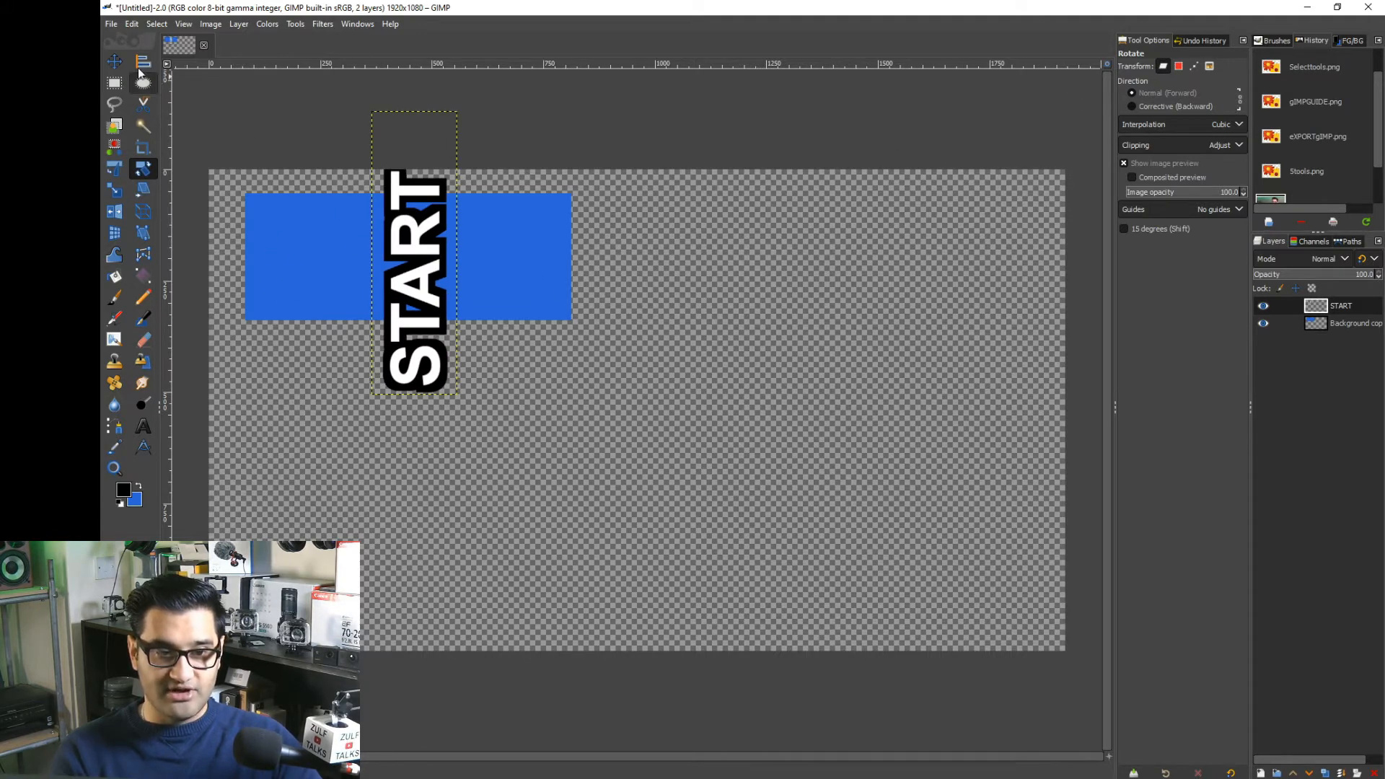
left_click(114, 61)
left_click_drag(415, 289, 718, 350)
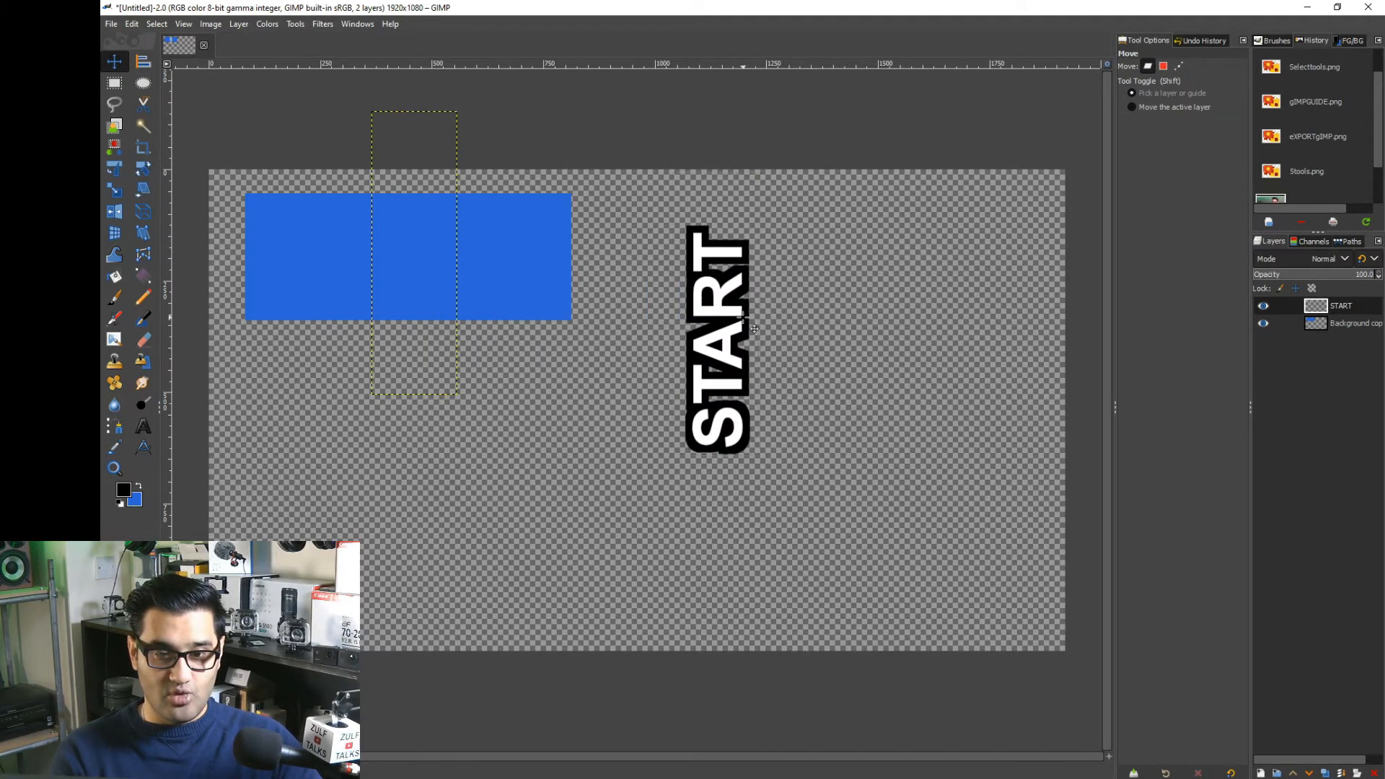
Select the blue rectangle on the background copy layer, rotate it by -90° and place it behind the vertical START text
left_click(1348, 321)
left_click(1316, 325, "alt")
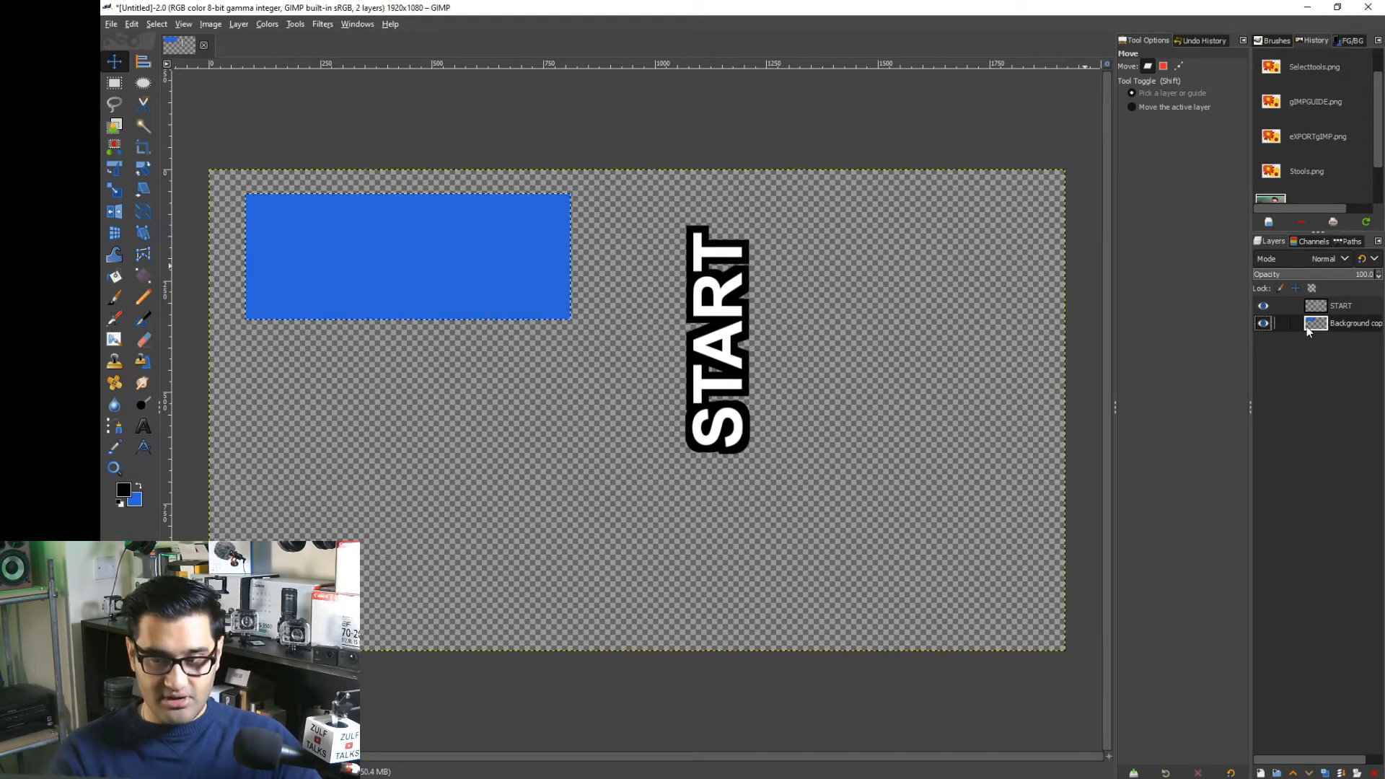
left_click(140, 171)
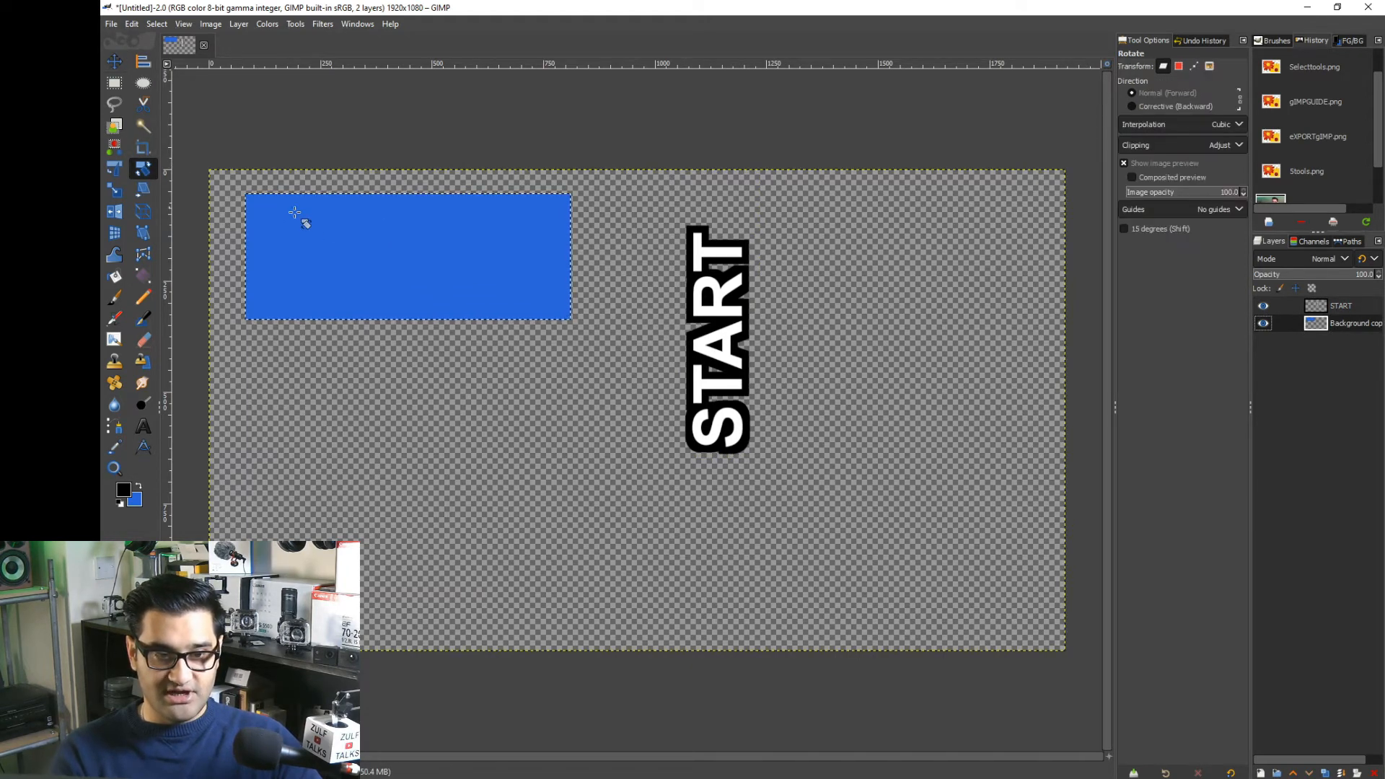
left_click(355, 240)
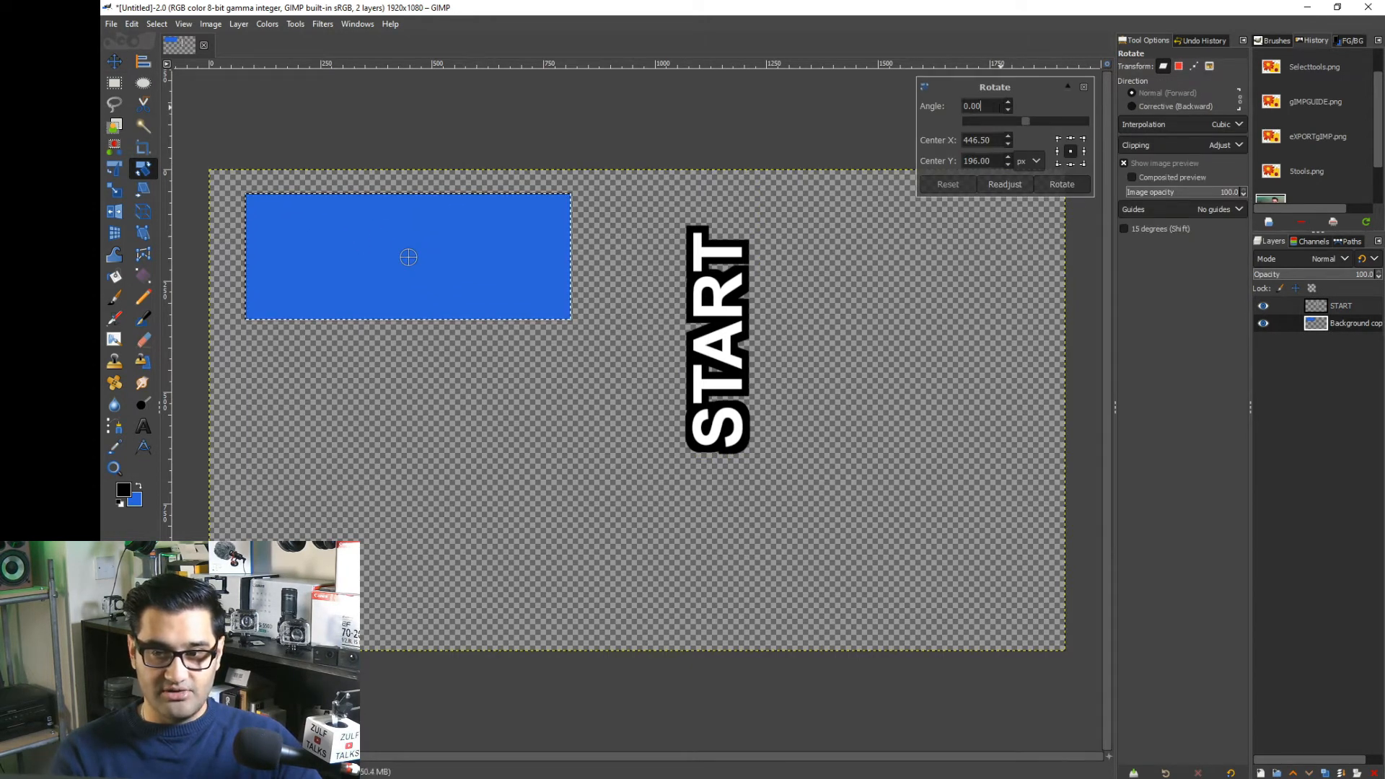
type("-90.00")
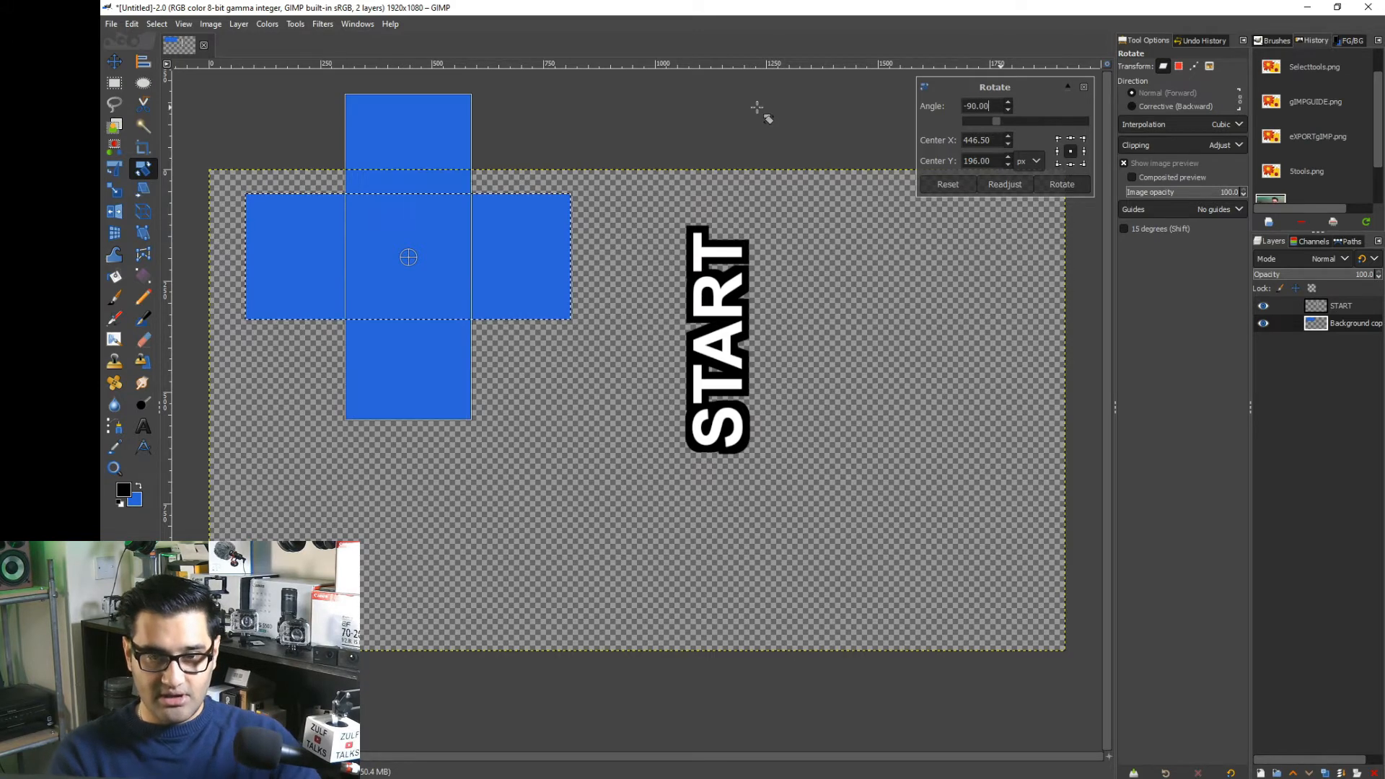
left_click(1061, 184)
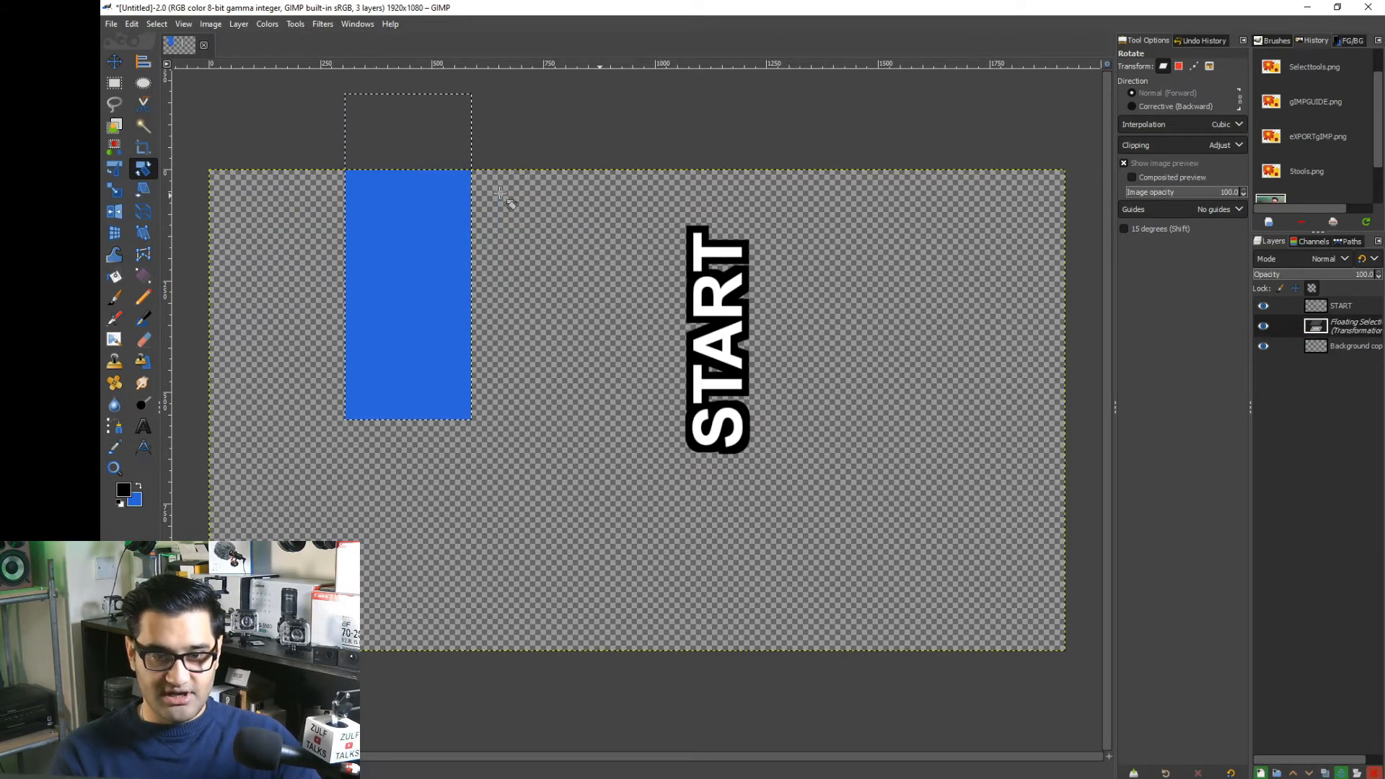
left_click(114, 61)
left_click_drag(428, 330, 735, 332)
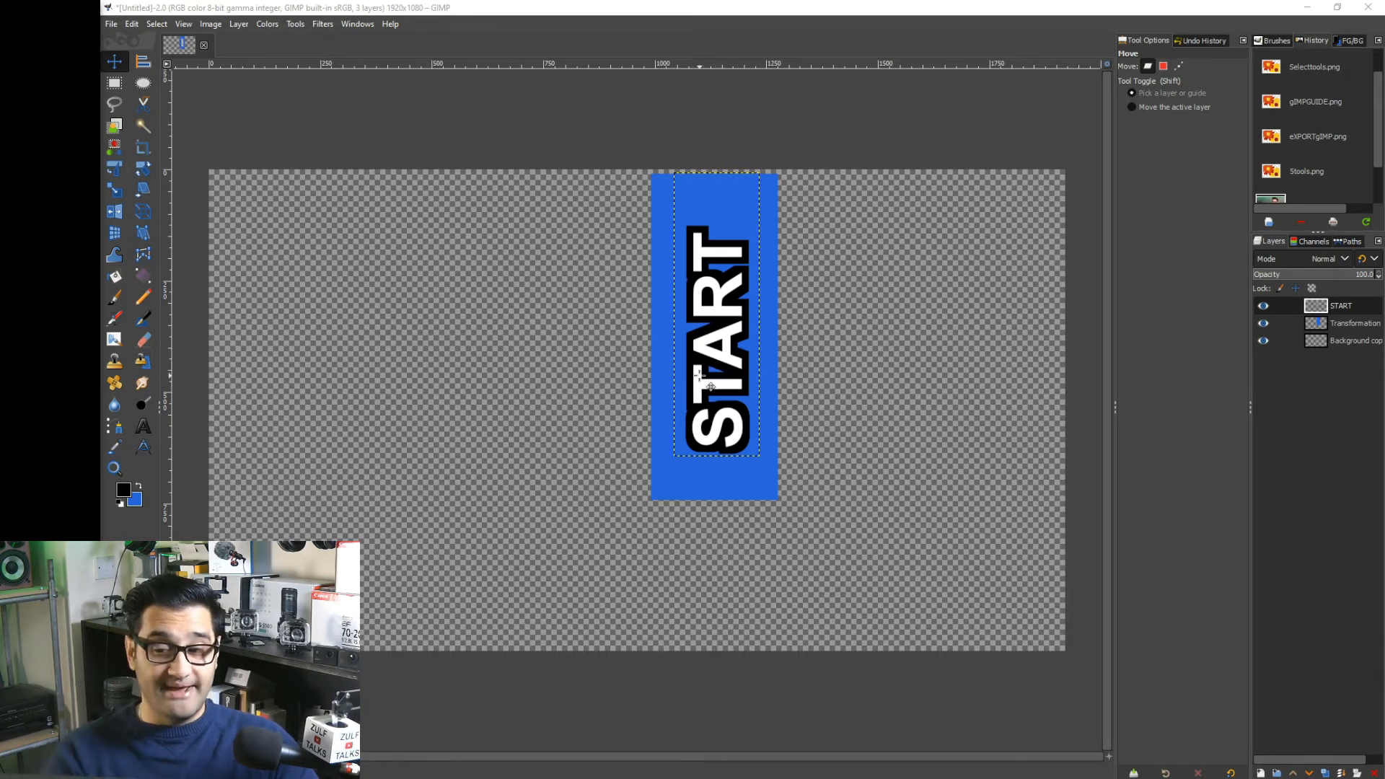
Scale the vertical START text layer up proportionally to 313 × 1039 px
left_click(1313, 311)
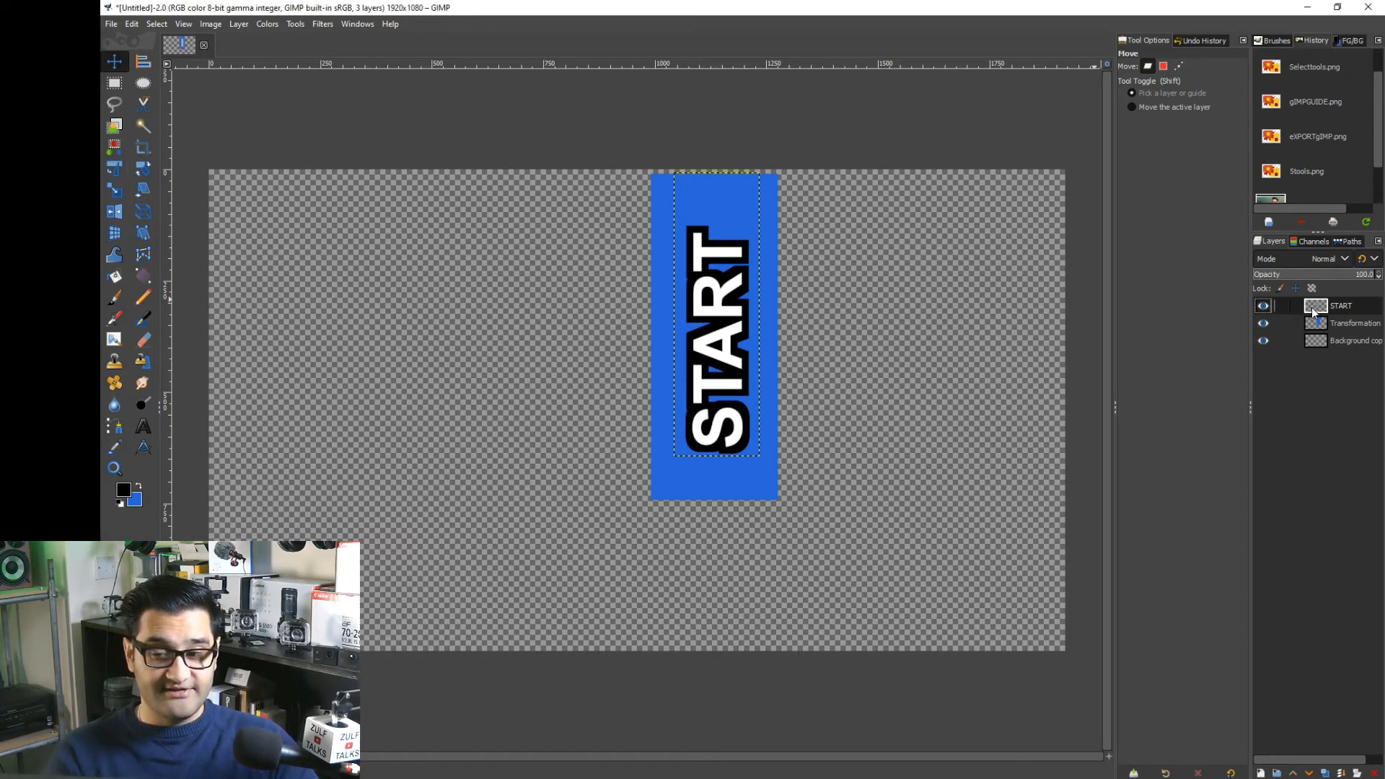
left_click(114, 191)
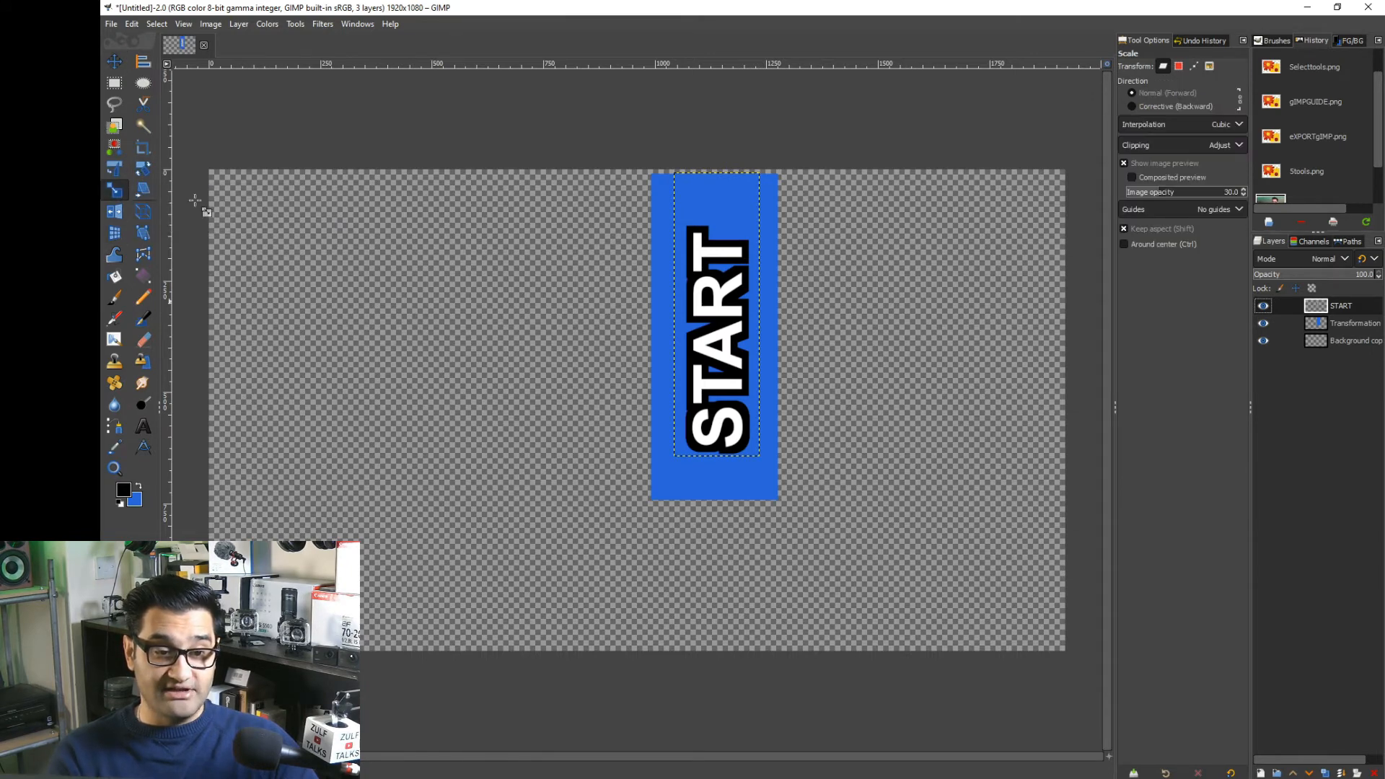
left_click(707, 341)
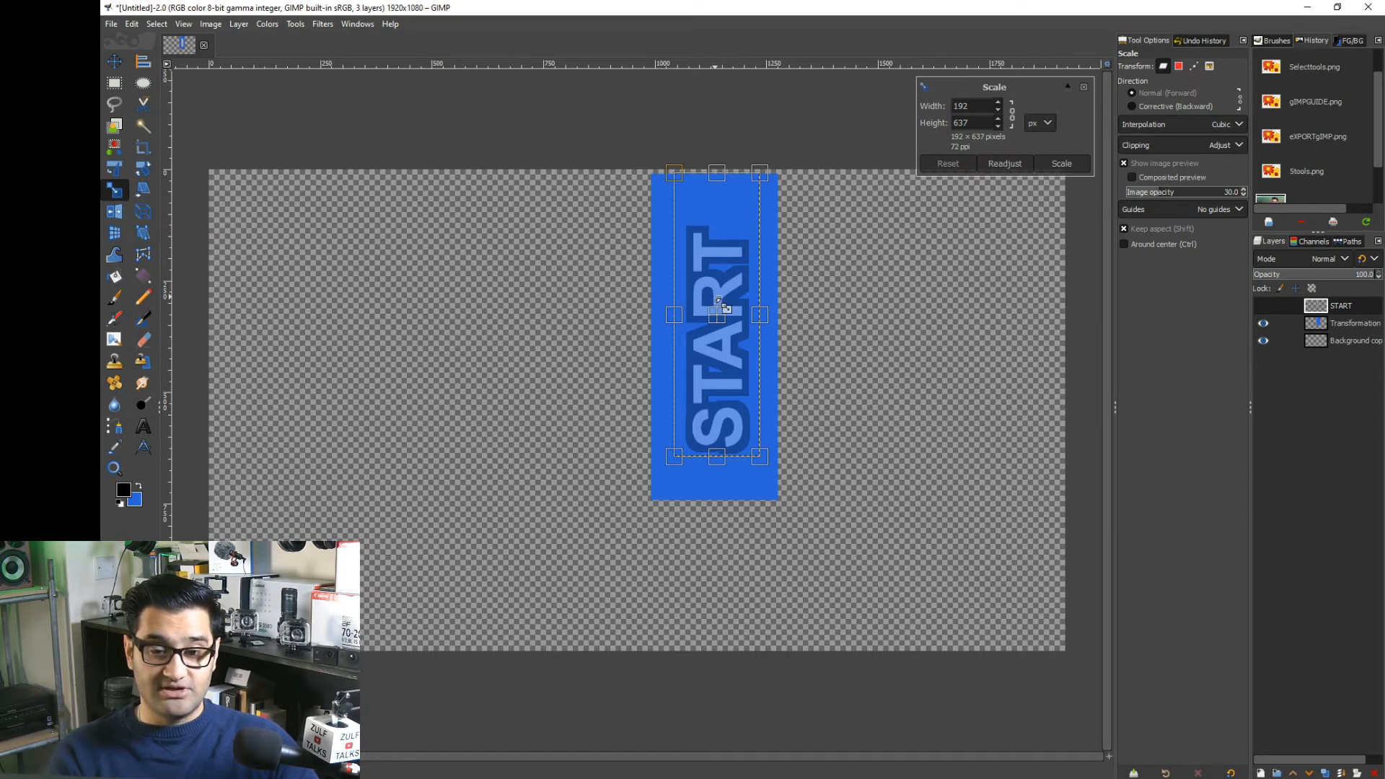
left_click_drag(675, 456, 619, 635)
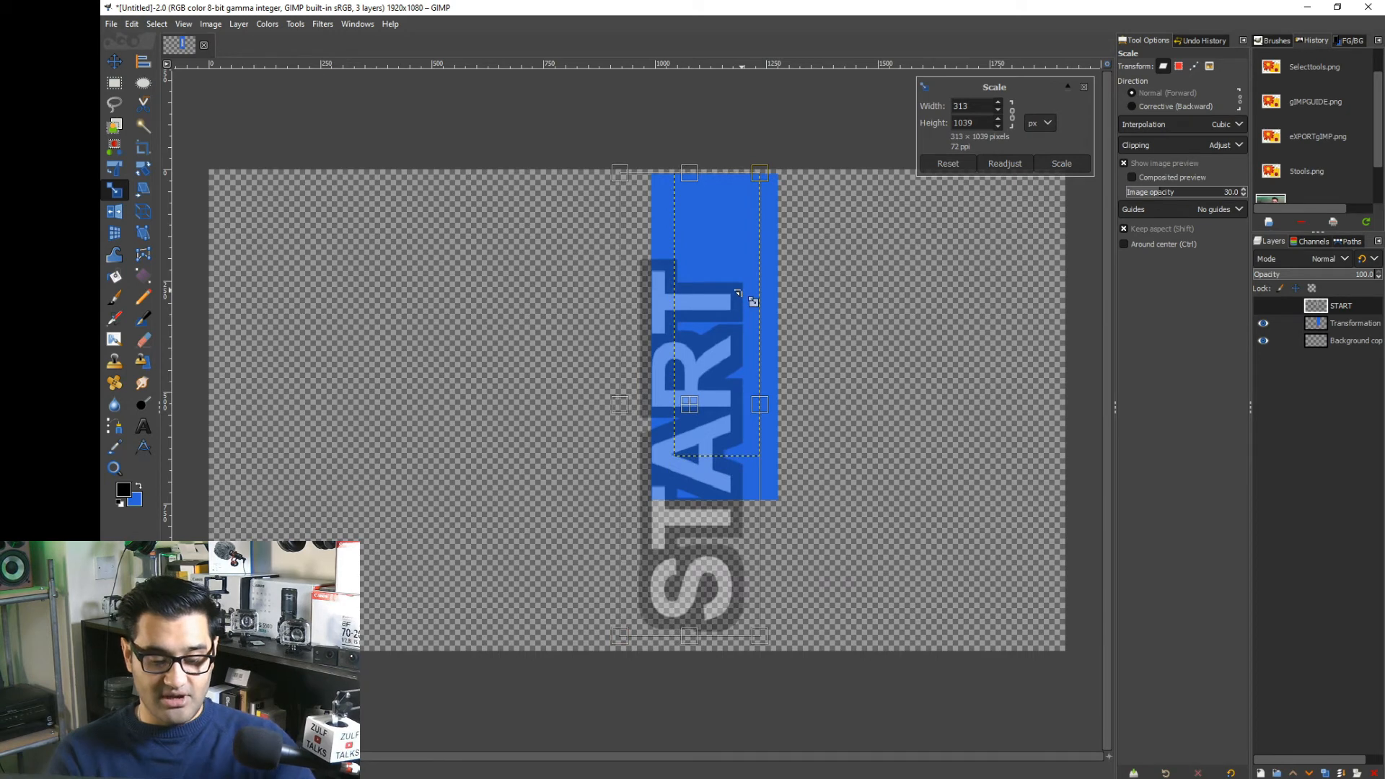
key("Return")
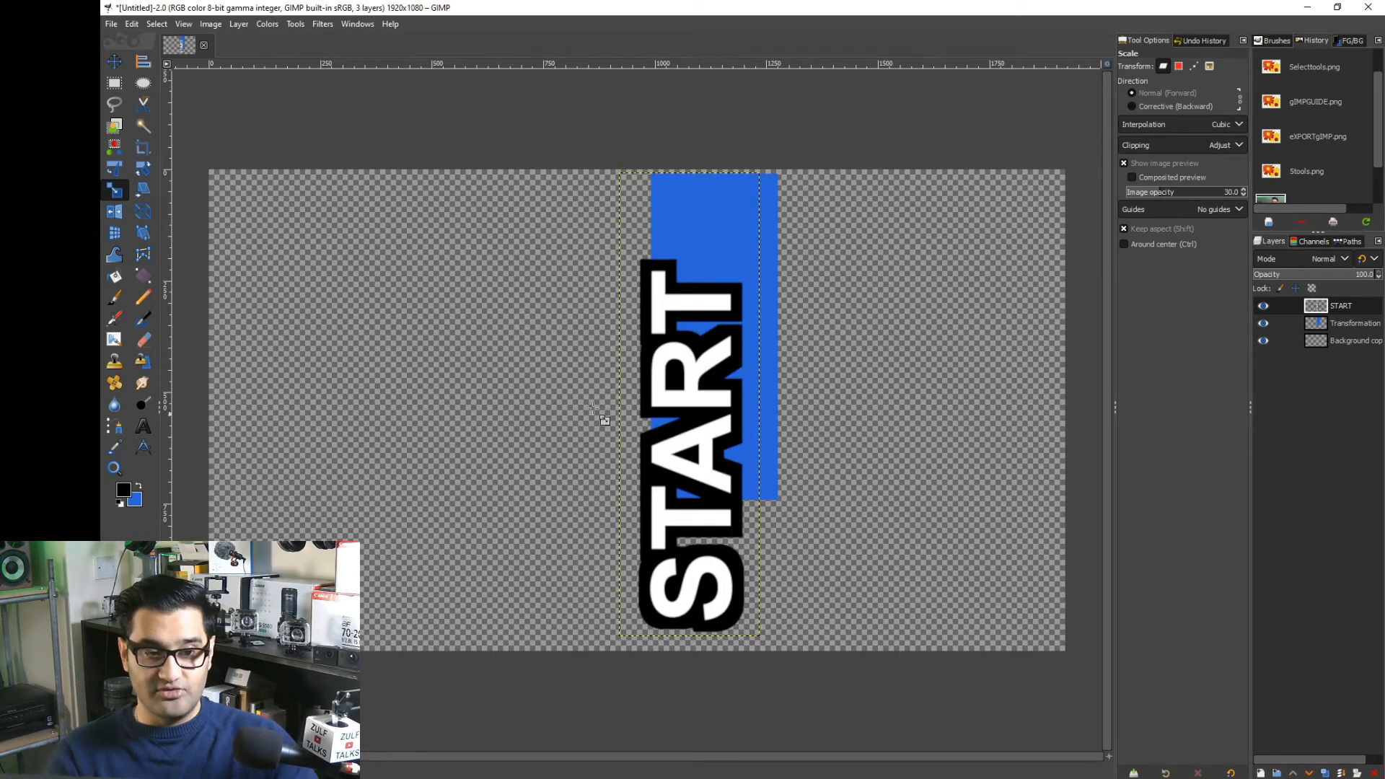
Rotate the enlarged START text by 90° so it reads horizontally, and move it to the canvas's upper left area
left_click(144, 168)
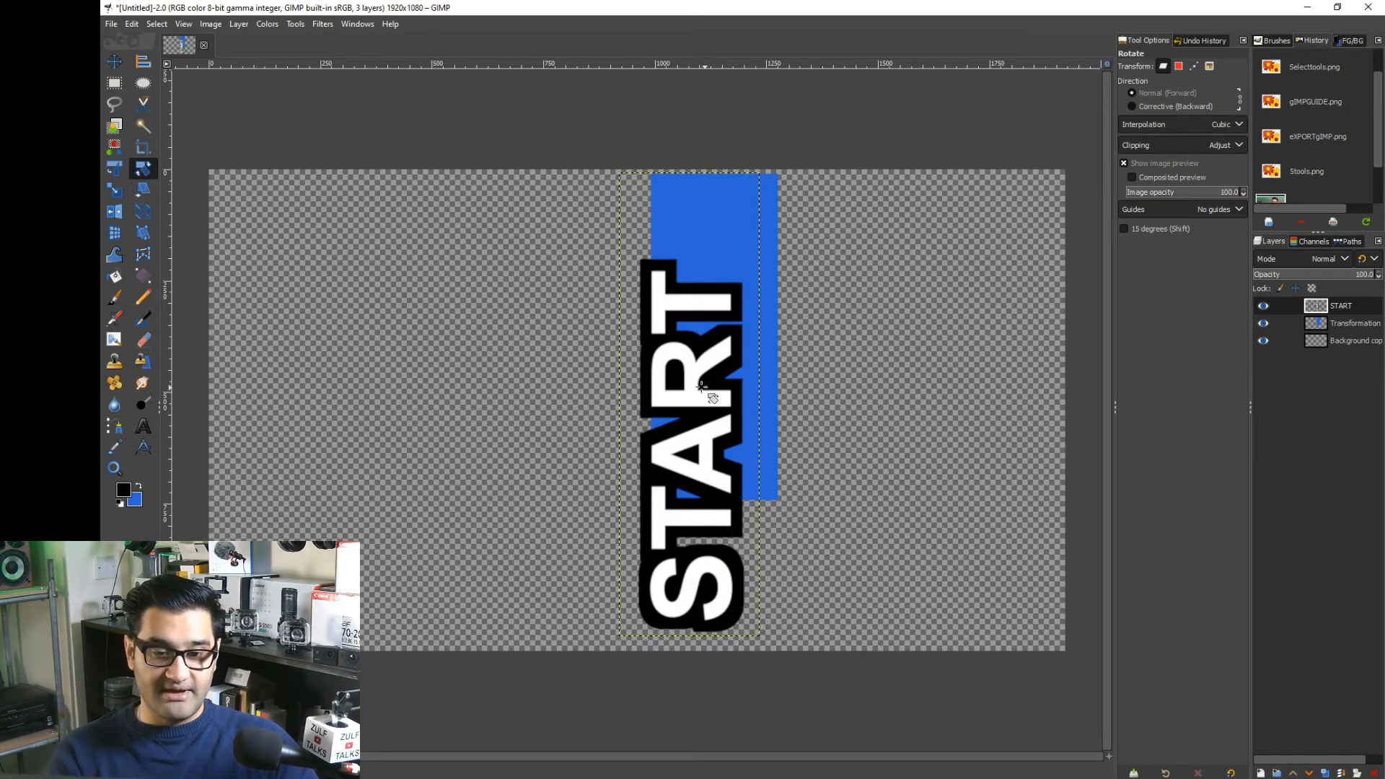
left_click(698, 387)
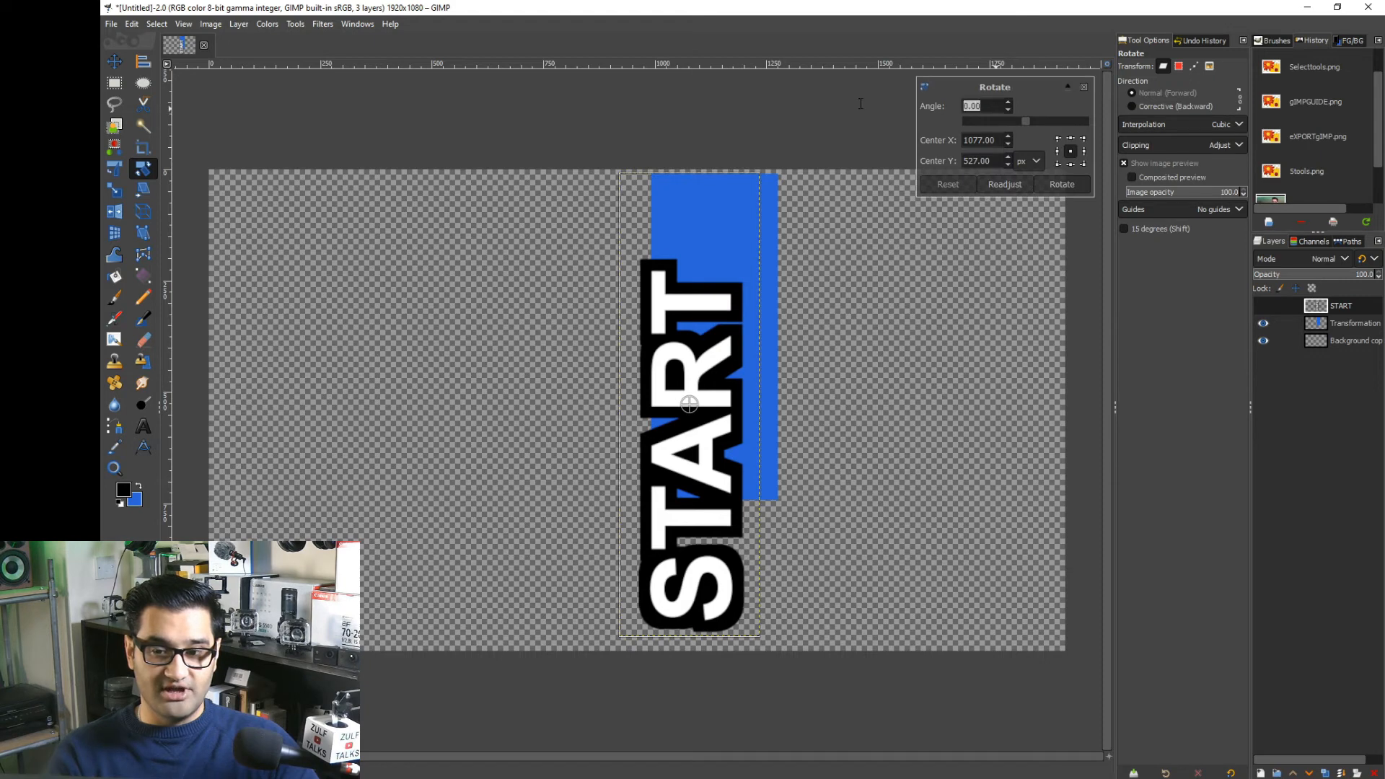
type("90")
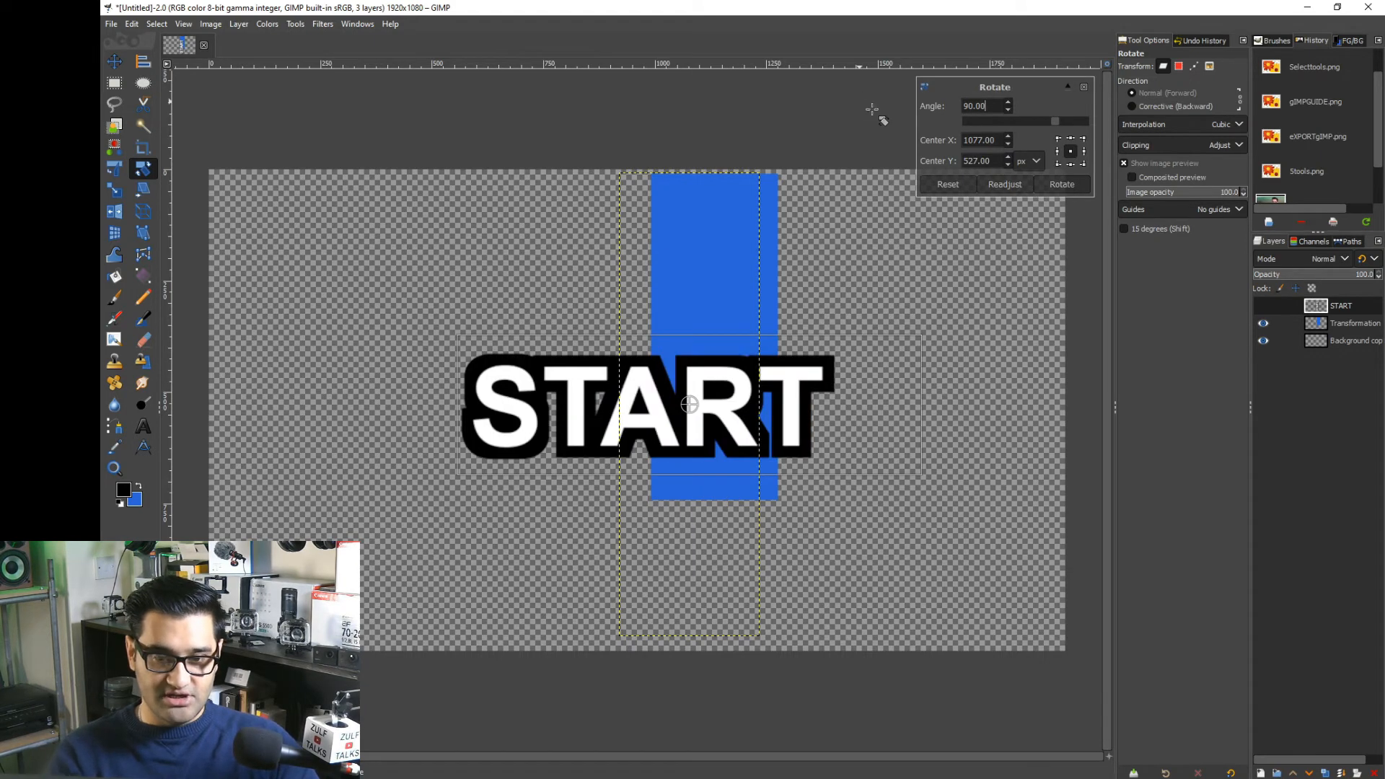
left_click(1063, 185)
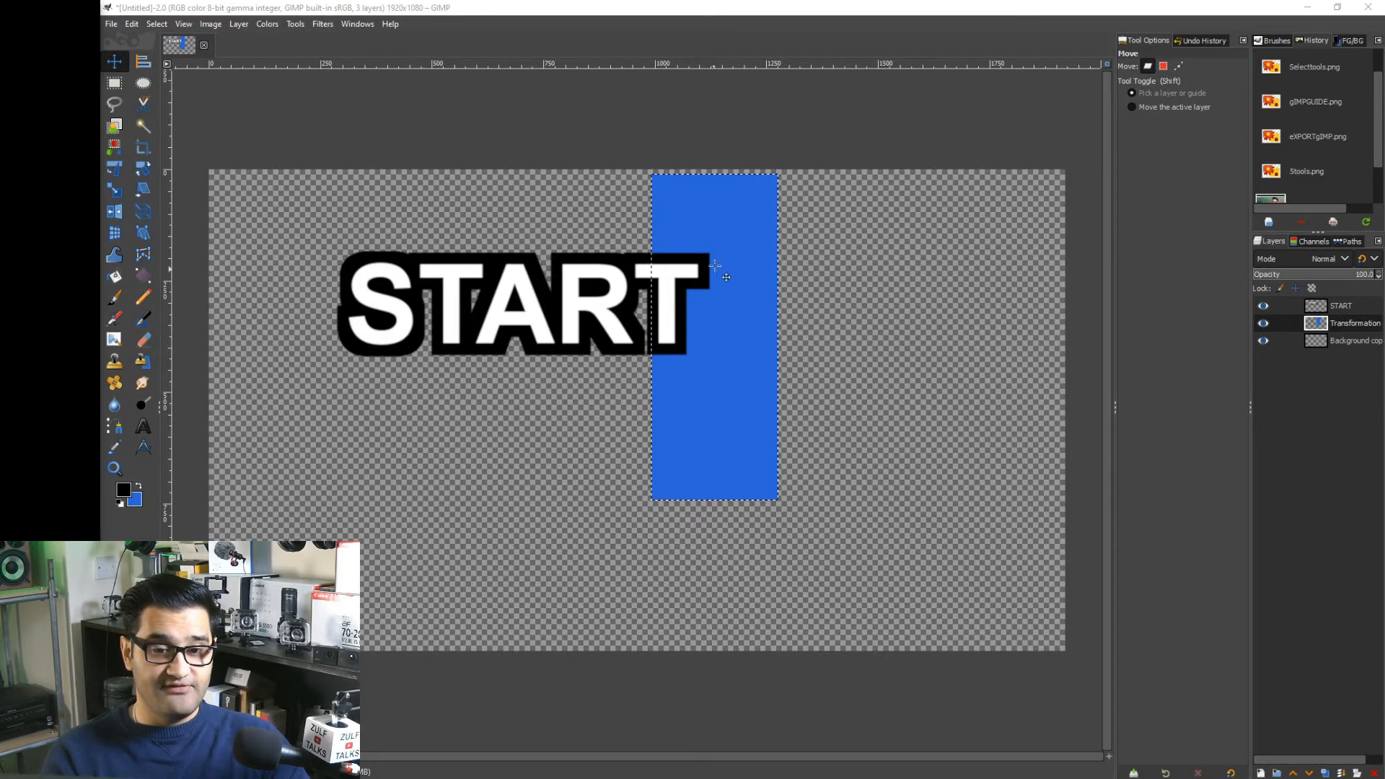
Move the vertical blue rectangle clear of the START text, down and to its right
left_click_drag(716, 238, 830, 316)
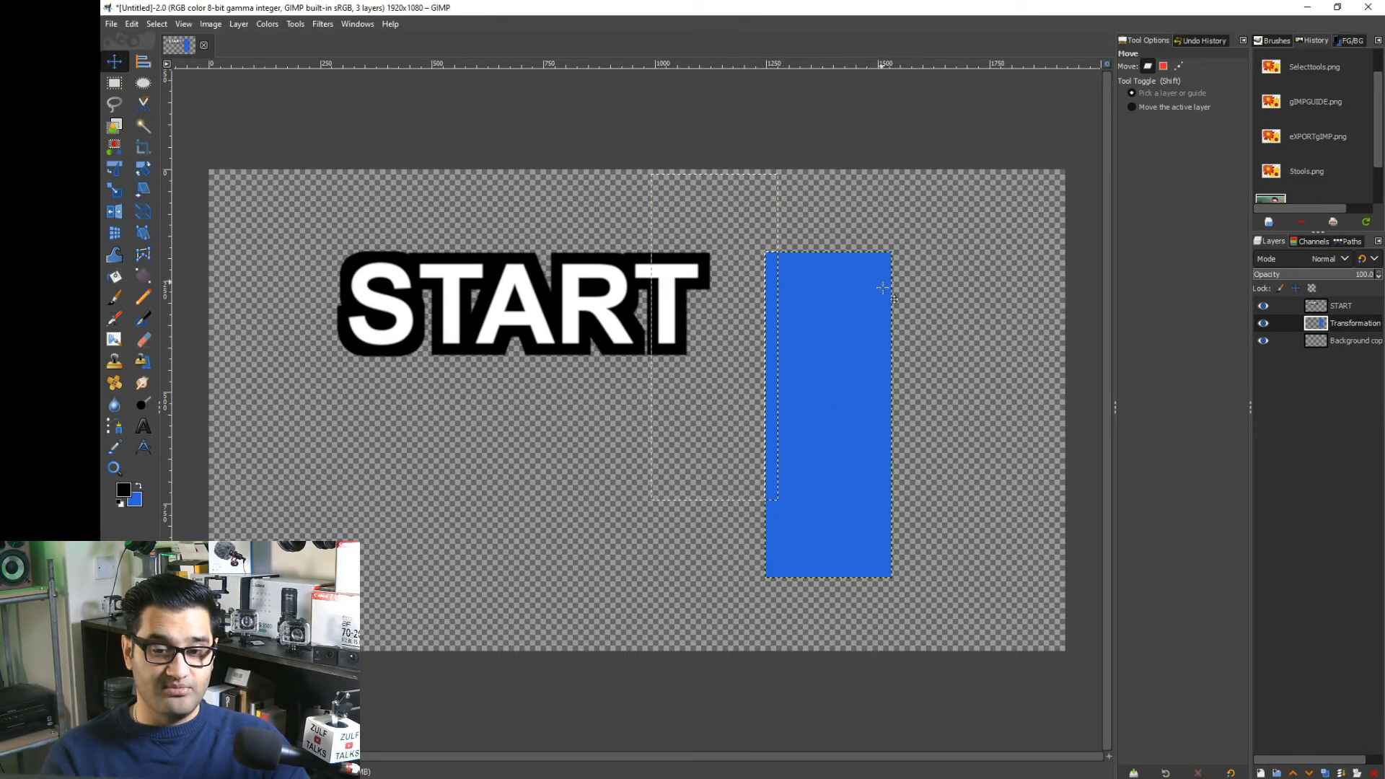
Nudge the blue rectangle slightly to the right, then activate the START layer and clear the leftover selection
mouse_move(878, 330)
left_mouse_down()
mouse_move(767, 295)
mouse_move(915, 369)
mouse_move(890, 329)
left_mouse_up()
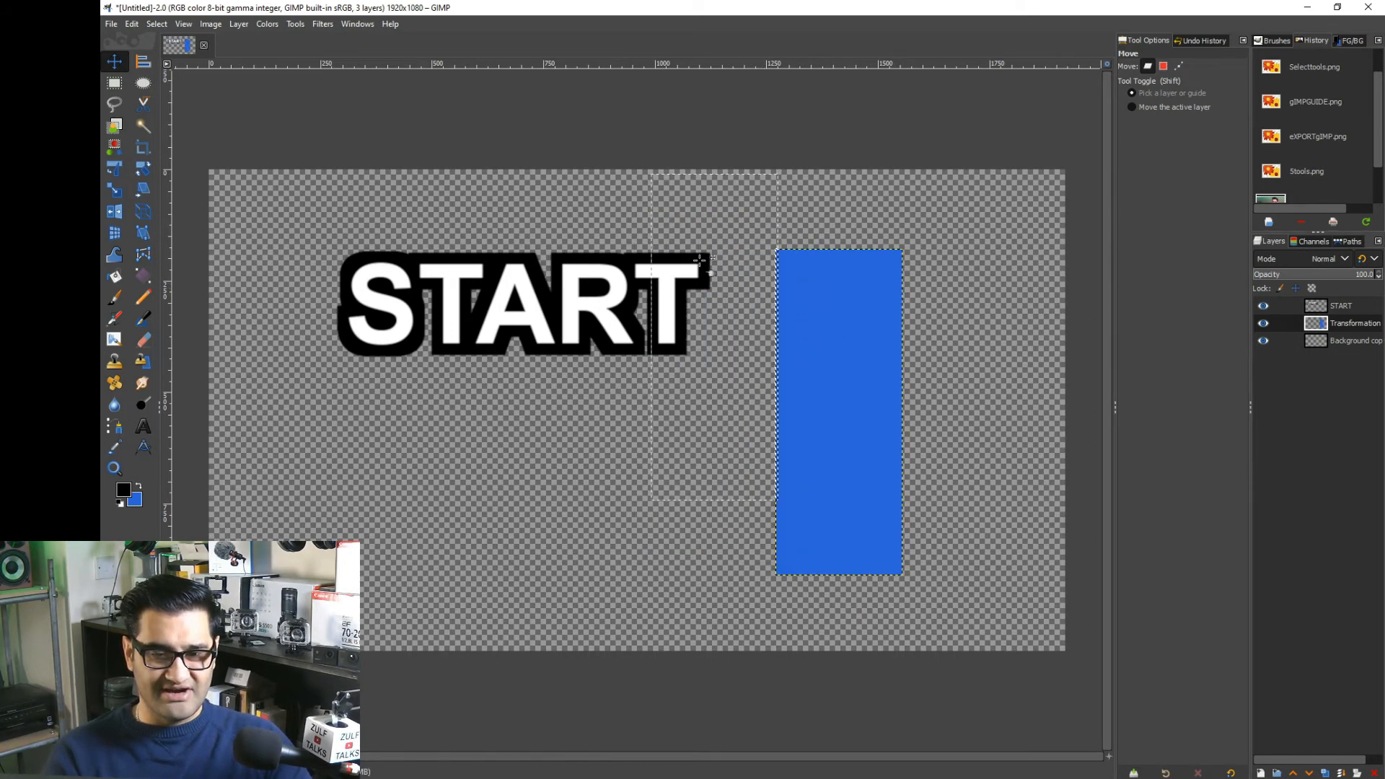
left_click(1328, 309)
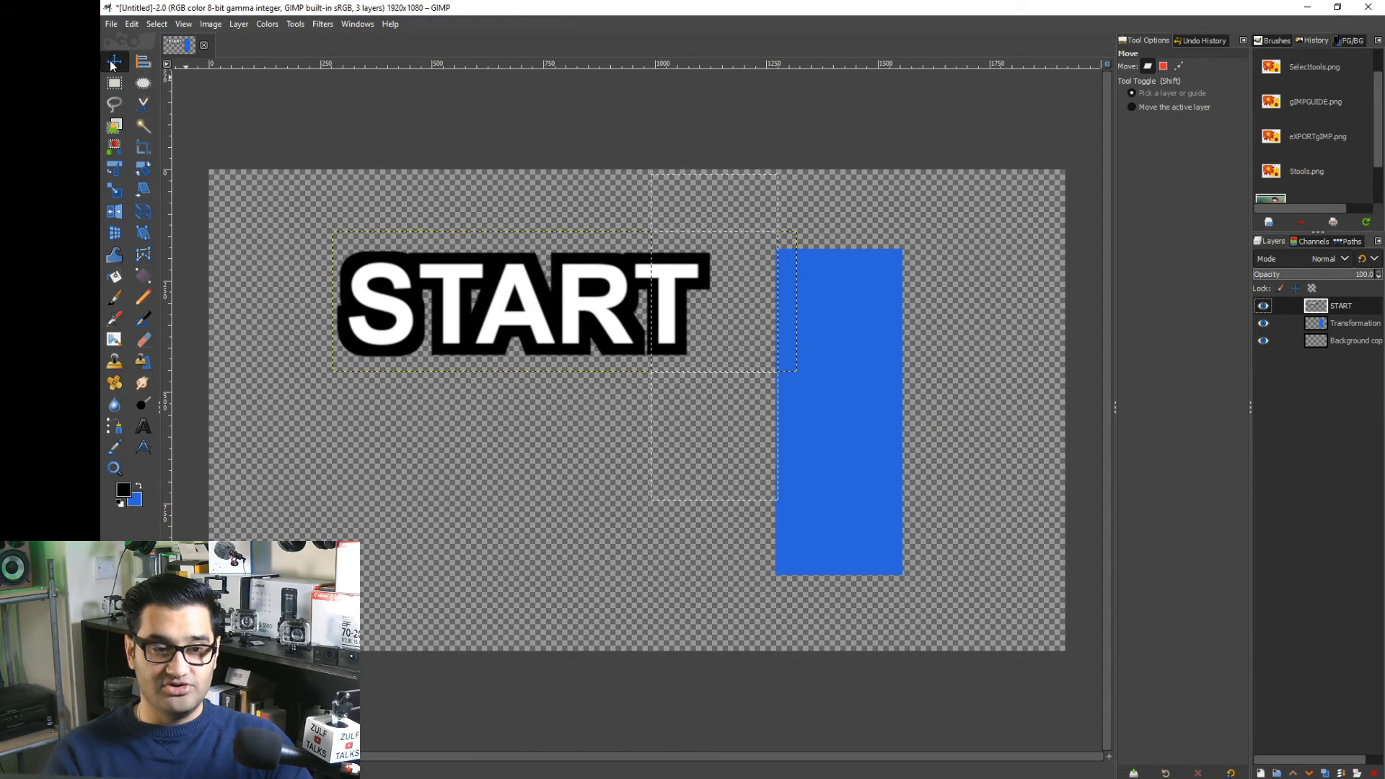
right_click(703, 282)
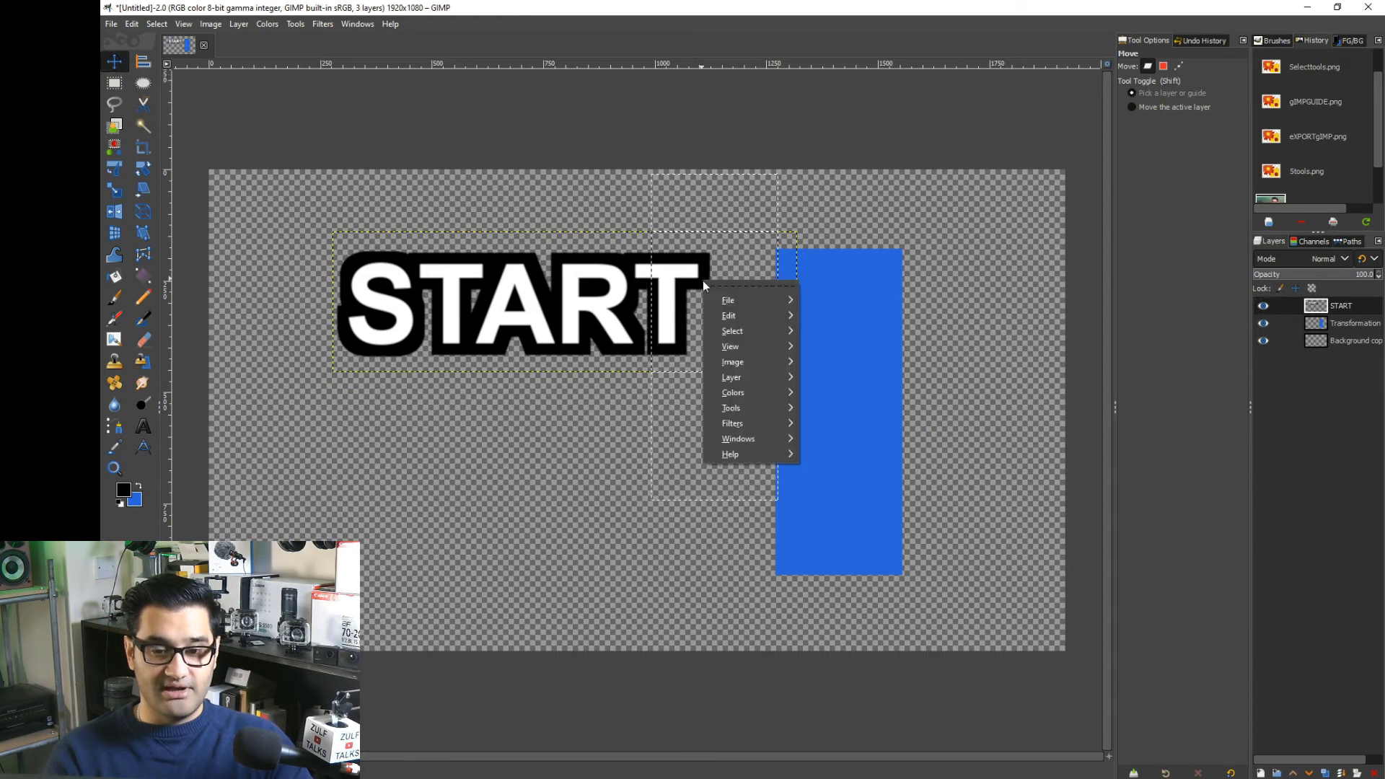
mouse_move(756, 334)
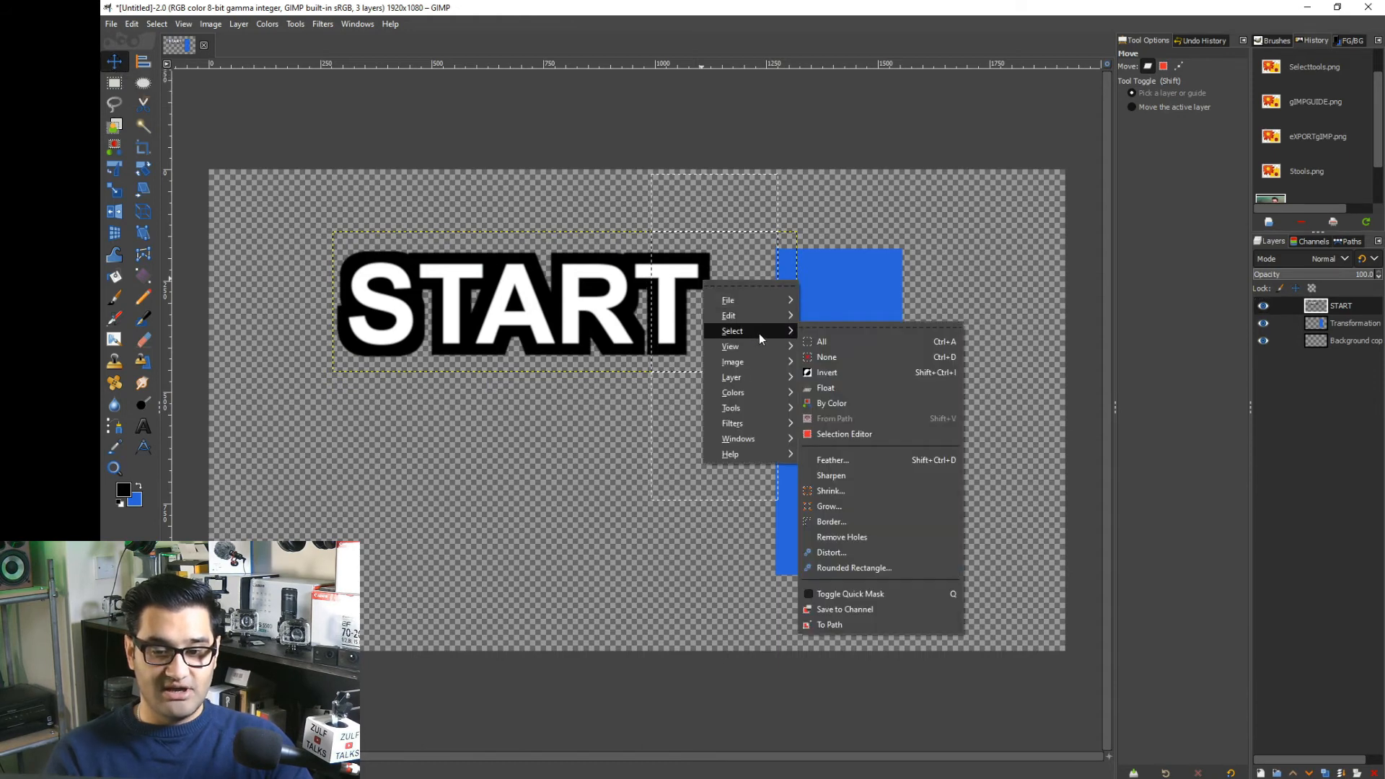
left_click(839, 356)
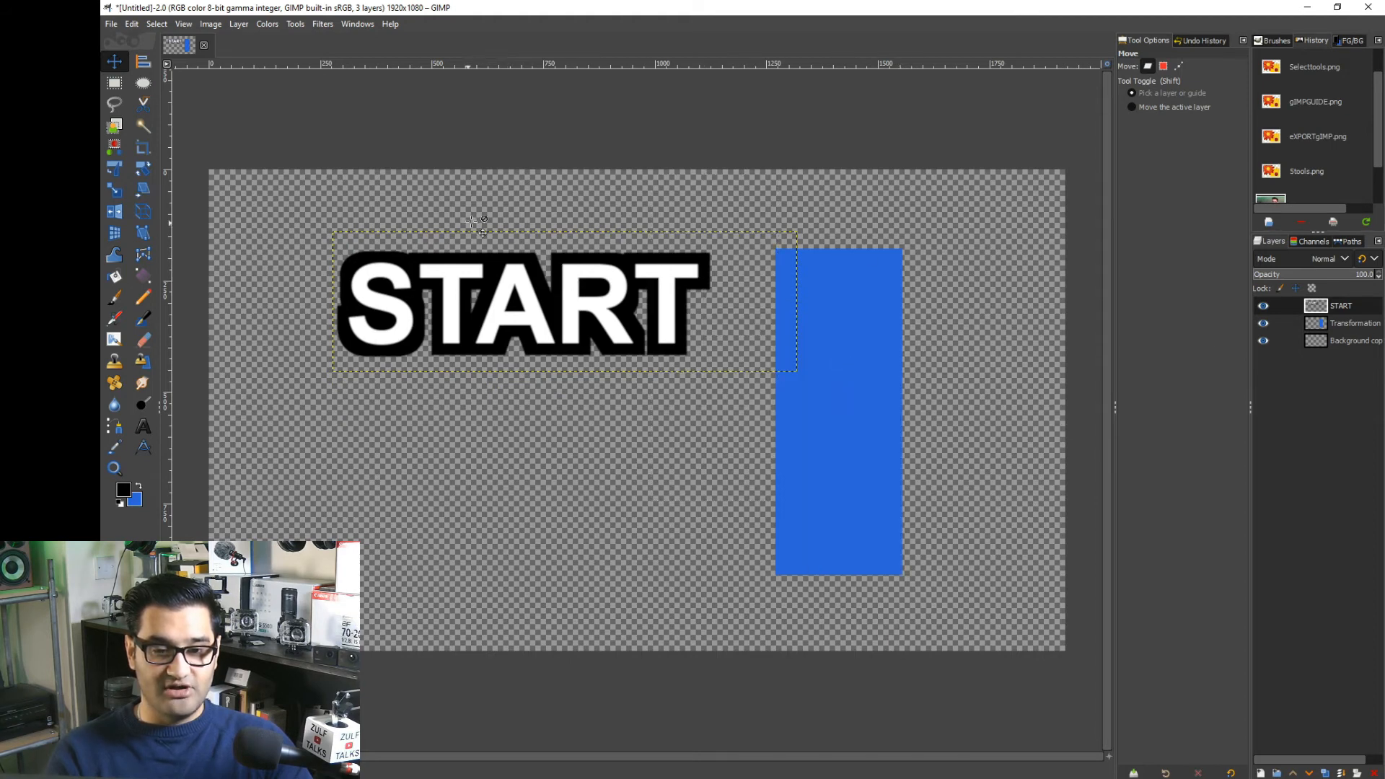
Hide and show the START layer, and switch the active layer between the rectangle's Transformation layer and the background copy
left_click(1265, 306)
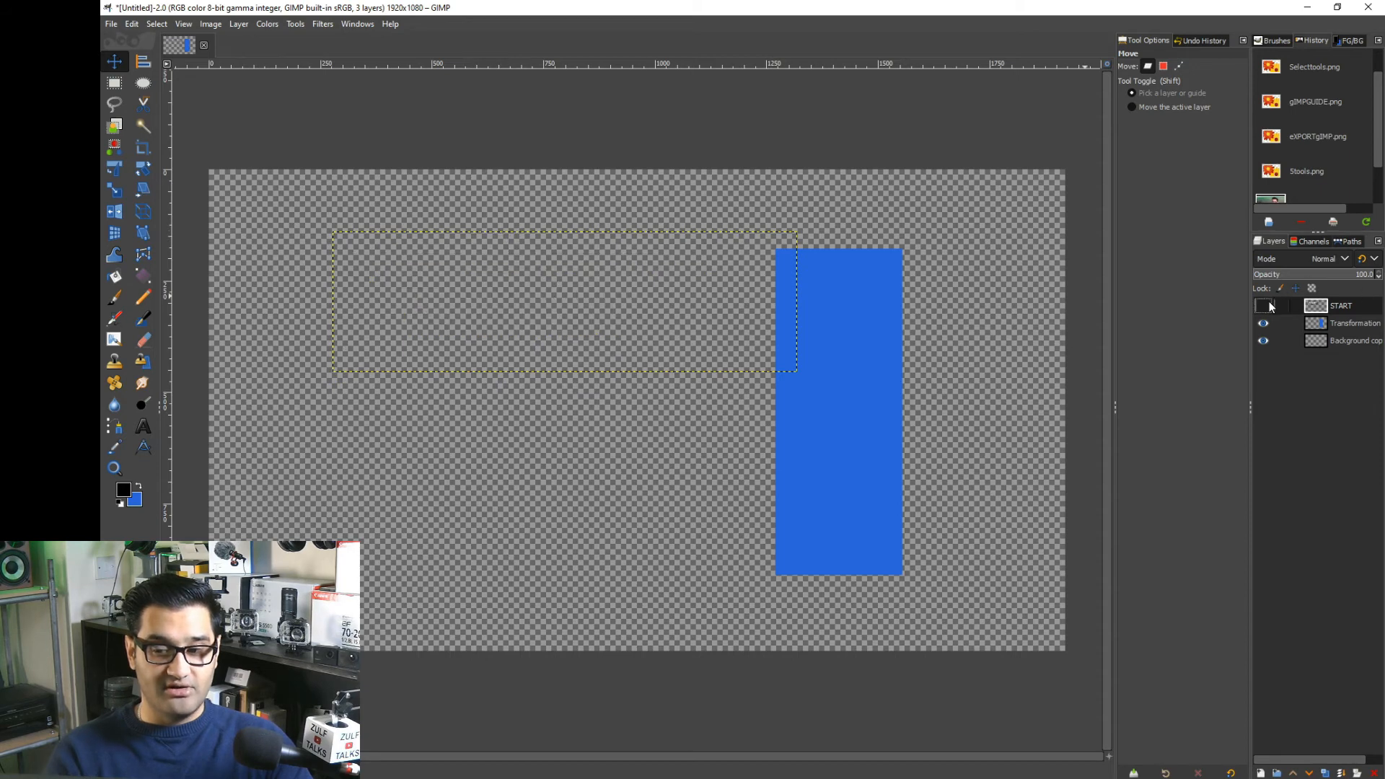
left_click(1265, 306)
left_click(1321, 325)
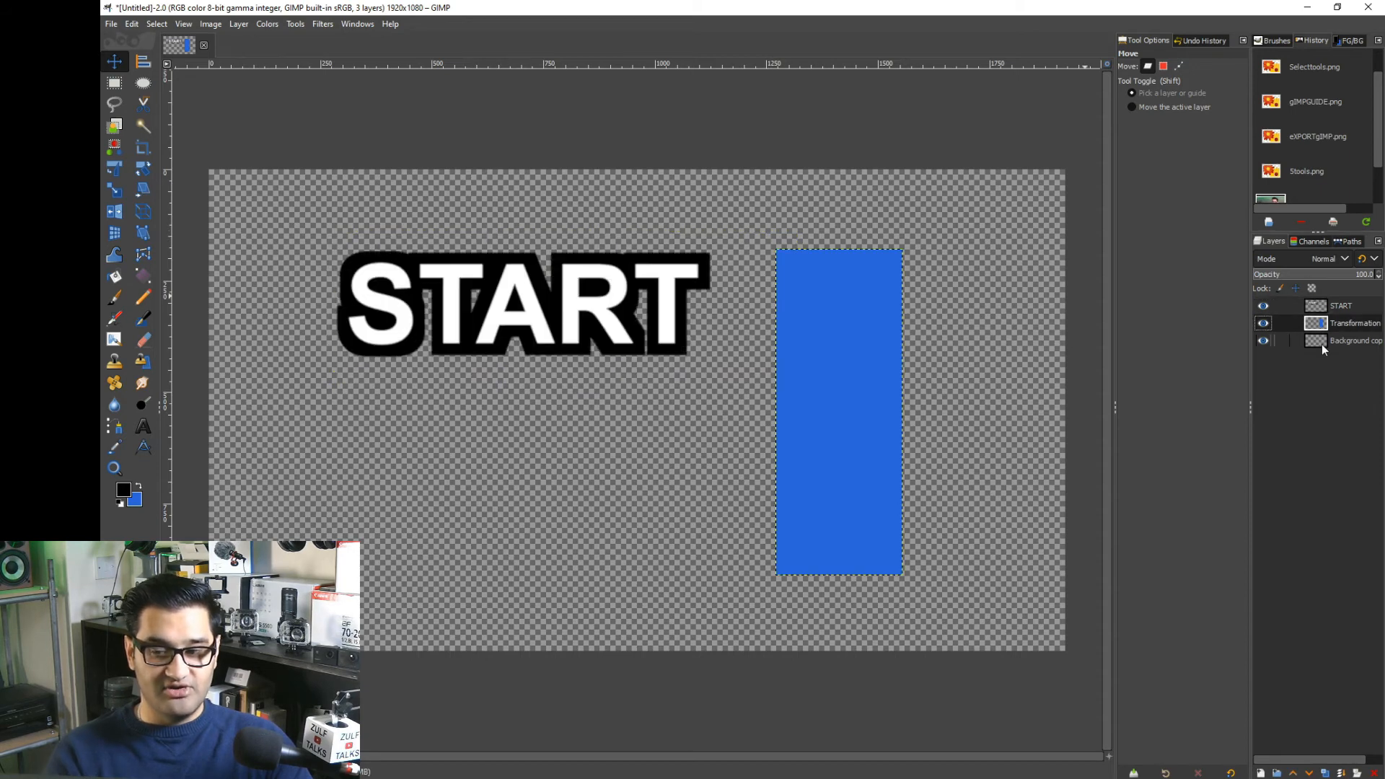
left_click(1325, 349)
left_click(1324, 329)
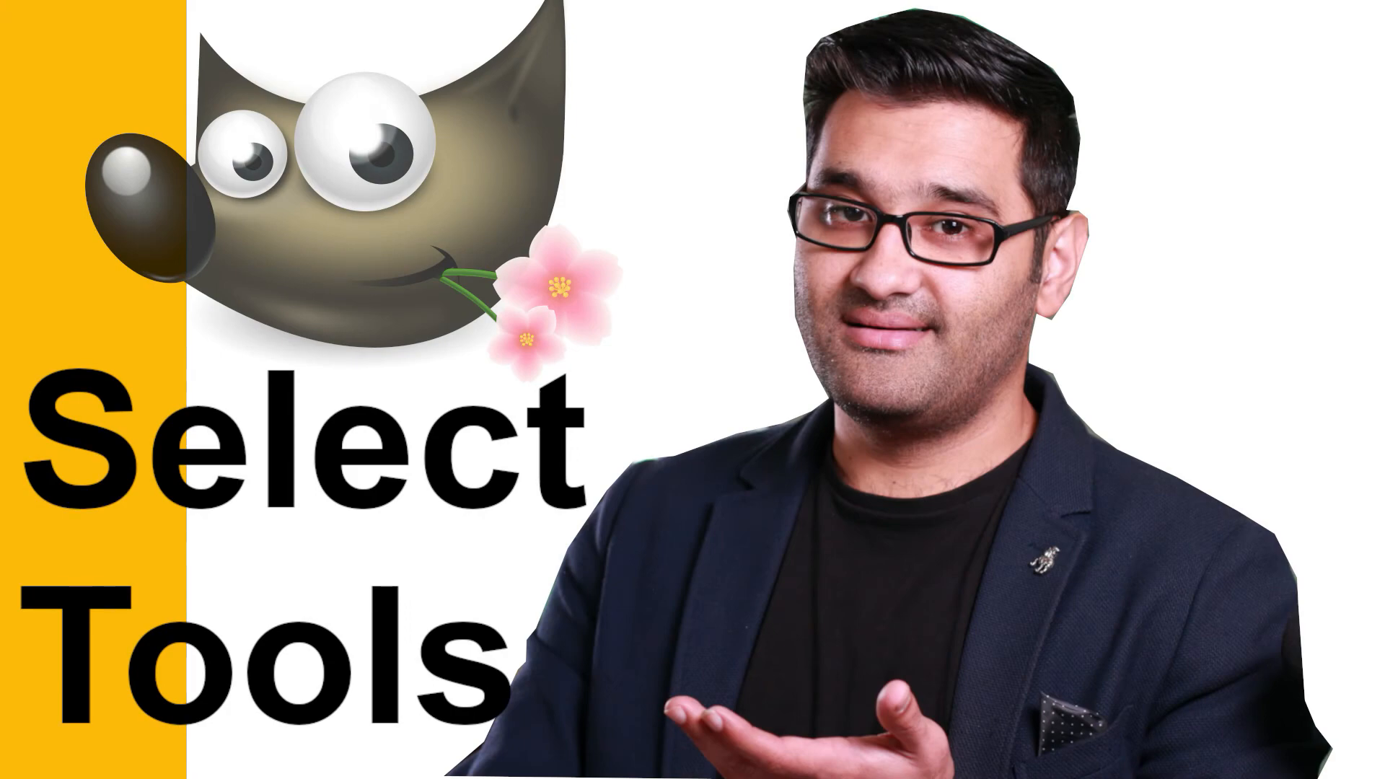
Trace the man's outline with Free Select from the lower sleeve up over the shoulder, face and hair to the ear
key("f")
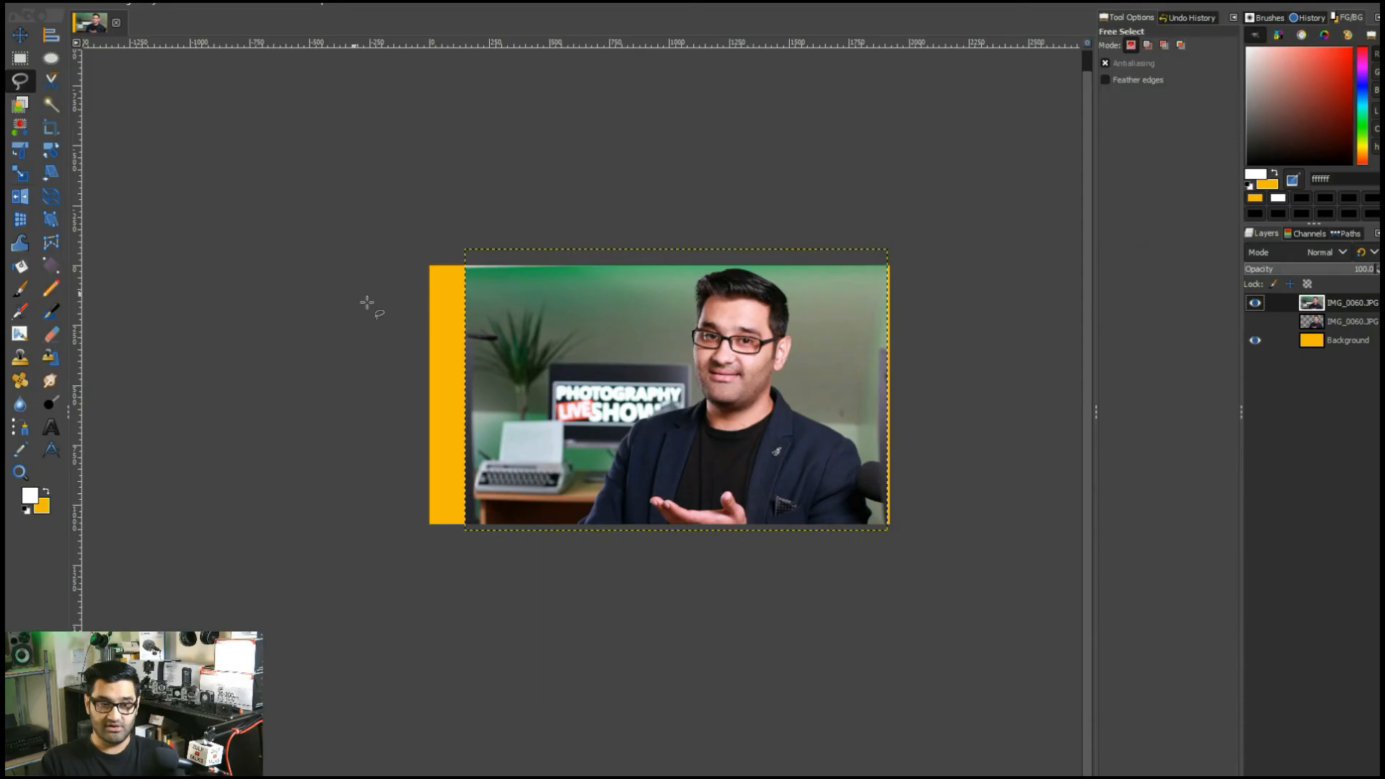
scroll(626, 420, "up", 3)
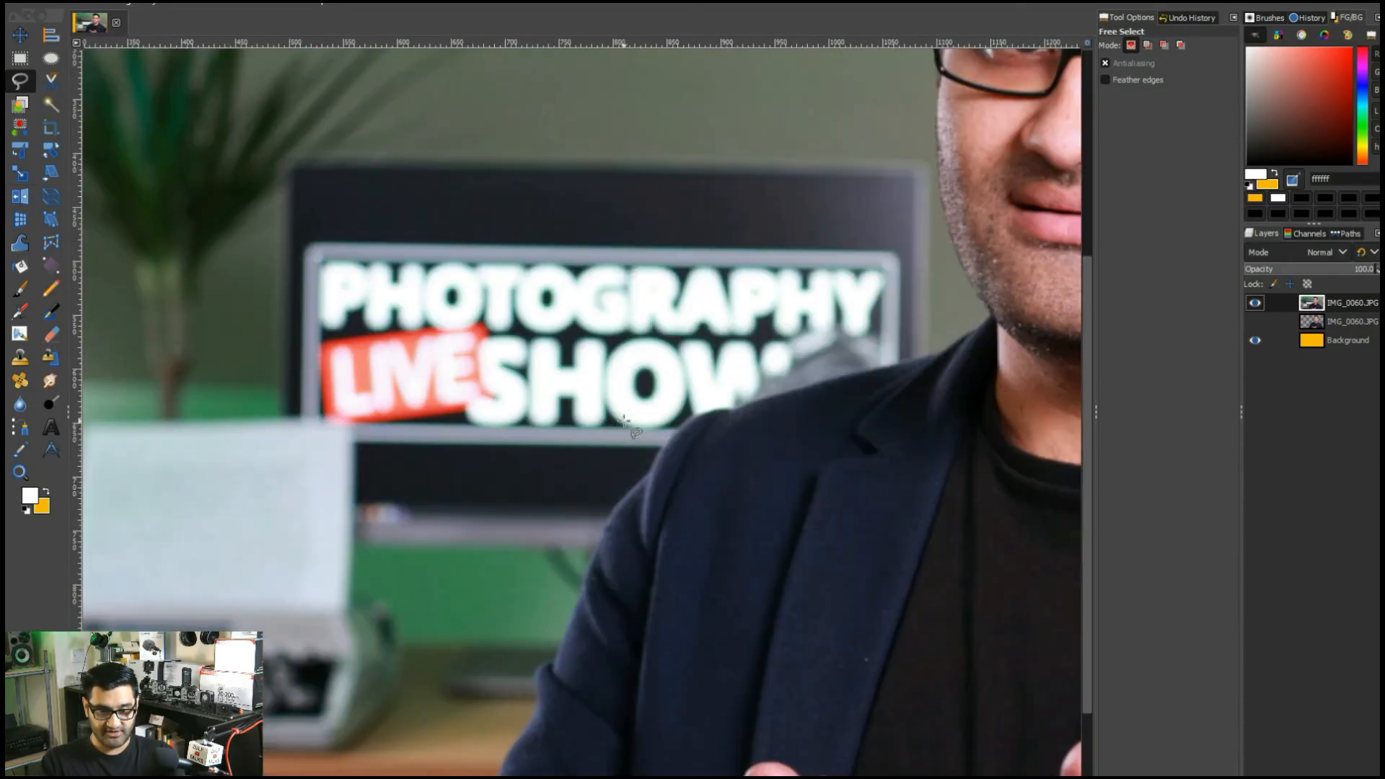
scroll(566, 554, "down", 2)
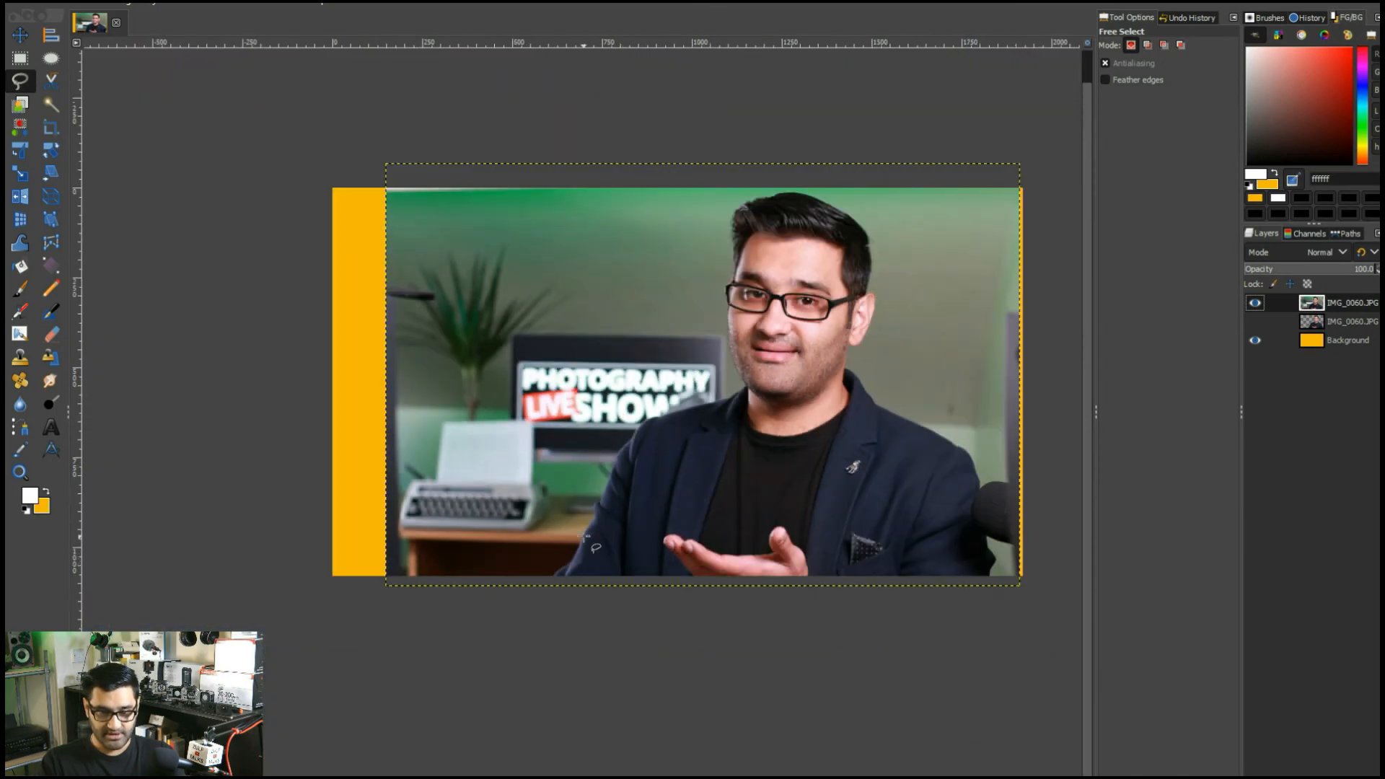
scroll(566, 555, "up", 2)
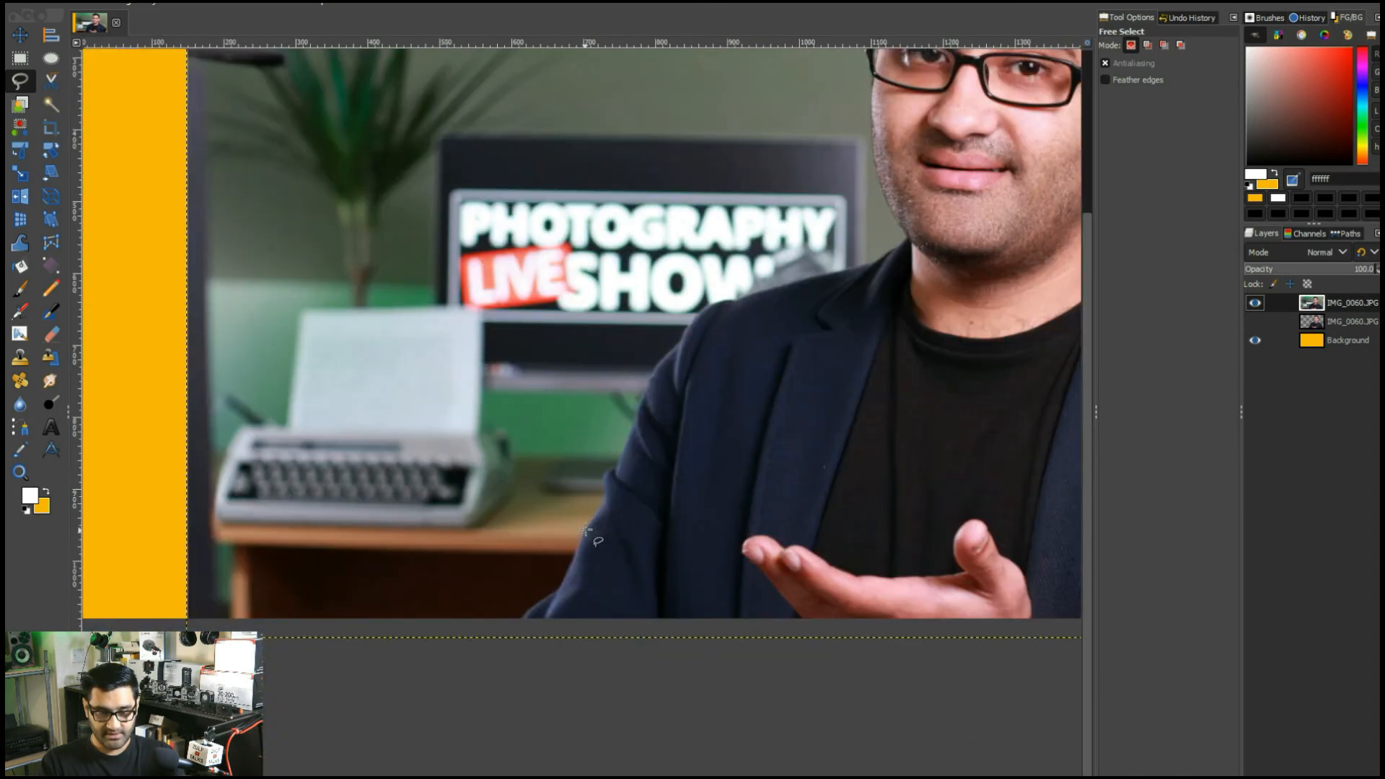
left_click(523, 616)
mouse_move(563, 581)
left_mouse_down()
mouse_move(589, 567)
mouse_move(604, 482)
mouse_move(712, 300)
mouse_move(889, 252)
mouse_move(907, 239)
mouse_move(891, 209)
left_mouse_up()
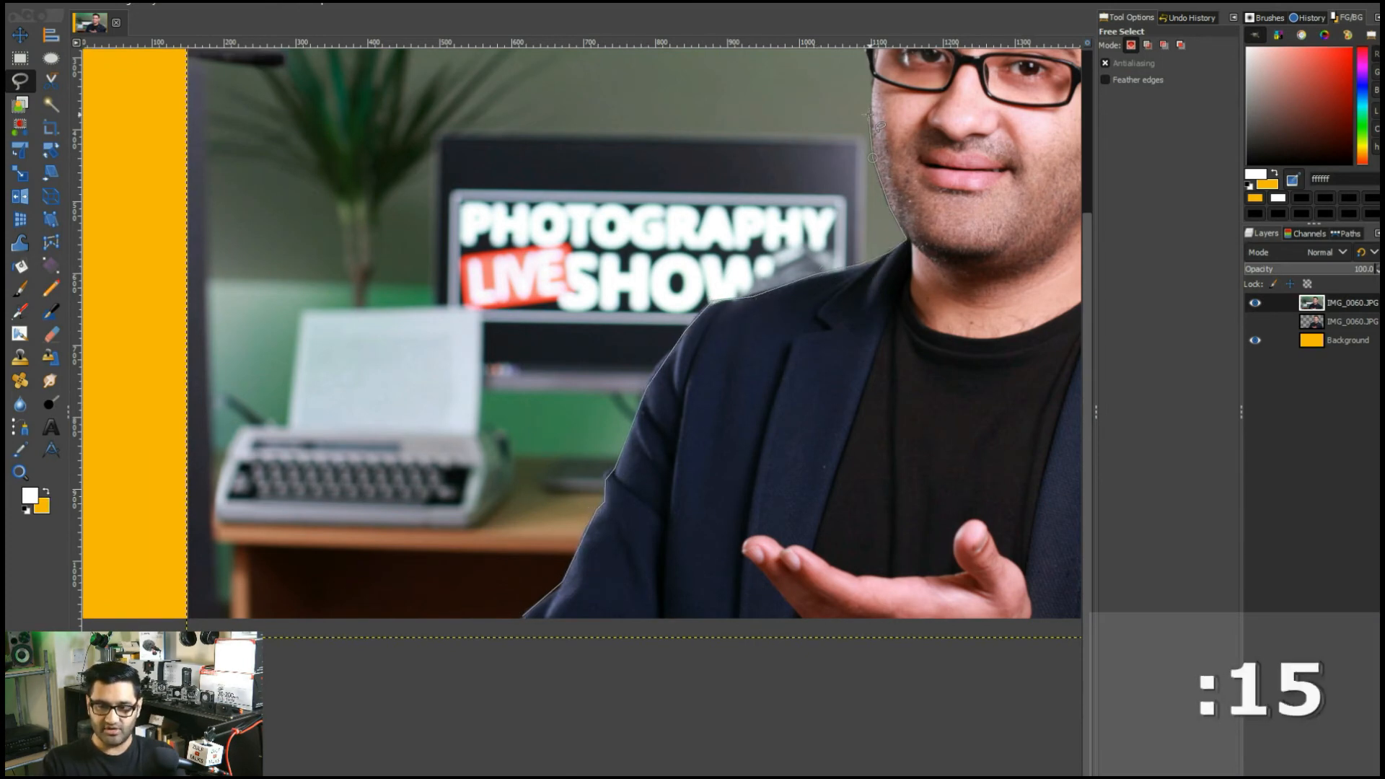
mouse_move(870, 114)
left_mouse_down()
mouse_move(608, 391)
mouse_move(560, 329)
mouse_move(579, 299)
mouse_move(581, 177)
mouse_move(598, 158)
mouse_move(647, 130)
mouse_move(832, 141)
mouse_move(691, 128)
mouse_move(830, 179)
mouse_move(862, 232)
mouse_move(866, 337)
left_mouse_up()
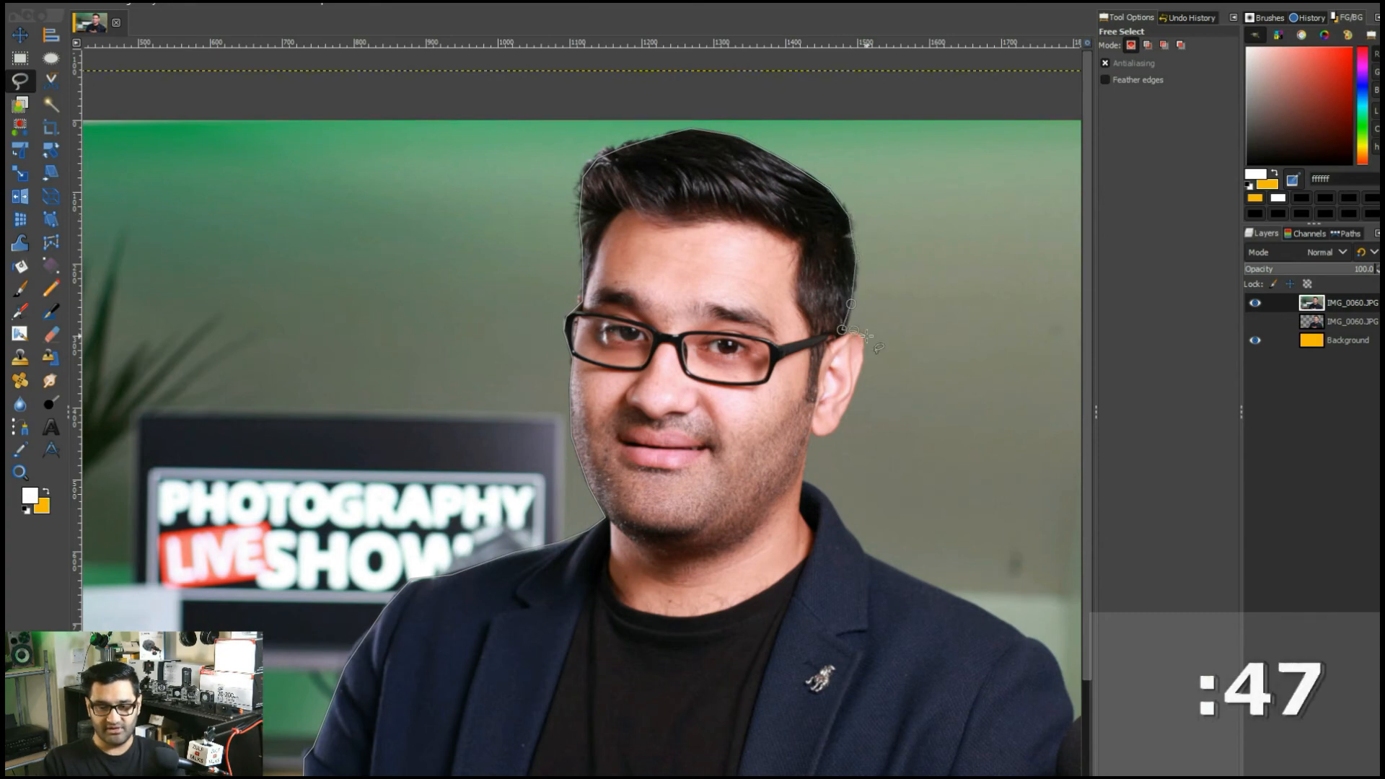
Continue the outline down the ear, neck and other shoulder, close it at the starting point and commit the selection
scroll(815, 435, "down", 3)
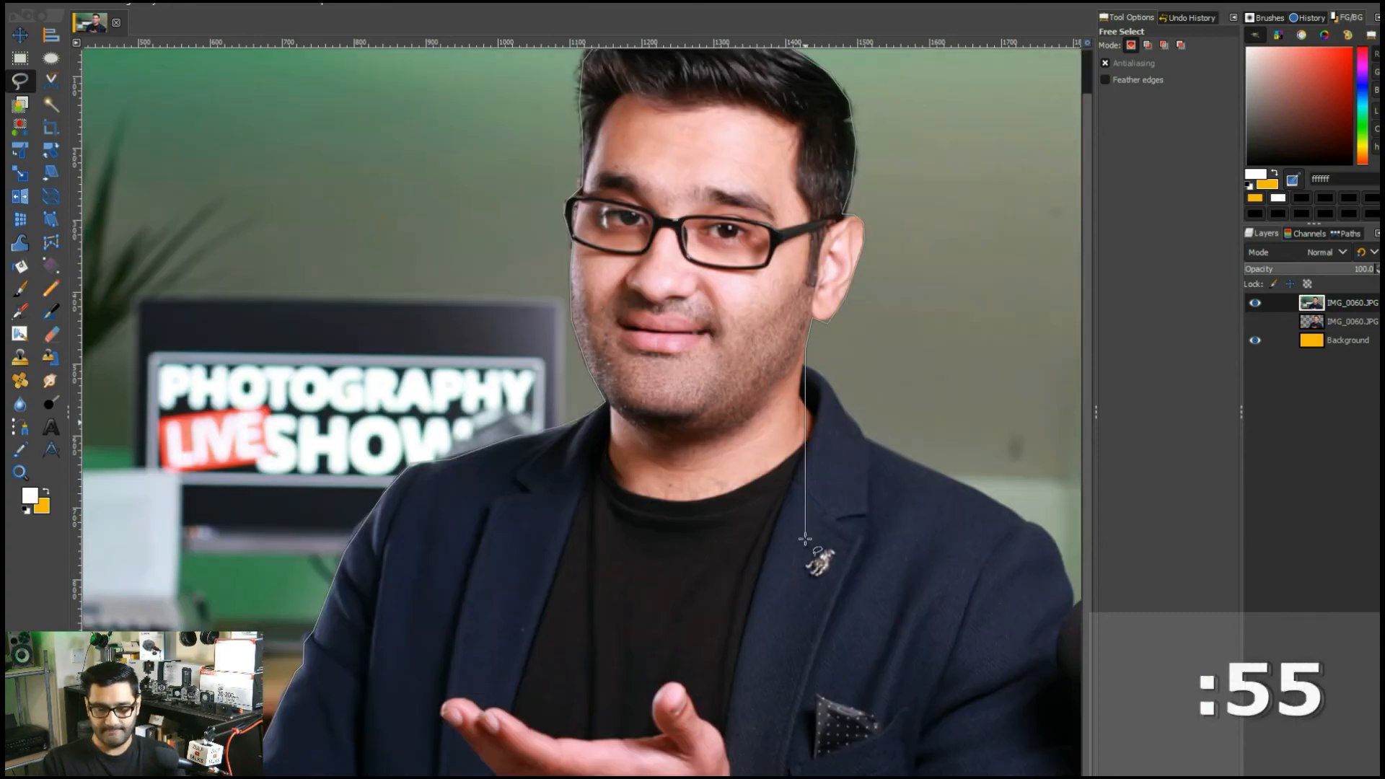
scroll(808, 374, "right", 5)
mouse_move(560, 333)
left_mouse_down()
mouse_move(766, 463)
mouse_move(788, 503)
mouse_move(797, 623)
mouse_move(824, 679)
mouse_move(808, 712)
mouse_move(389, 697)
mouse_move(645, 710)
mouse_move(603, 686)
mouse_move(420, 722)
left_mouse_up()
scroll(830, 711, "down", 2)
left_click(406, 713)
key("Return")
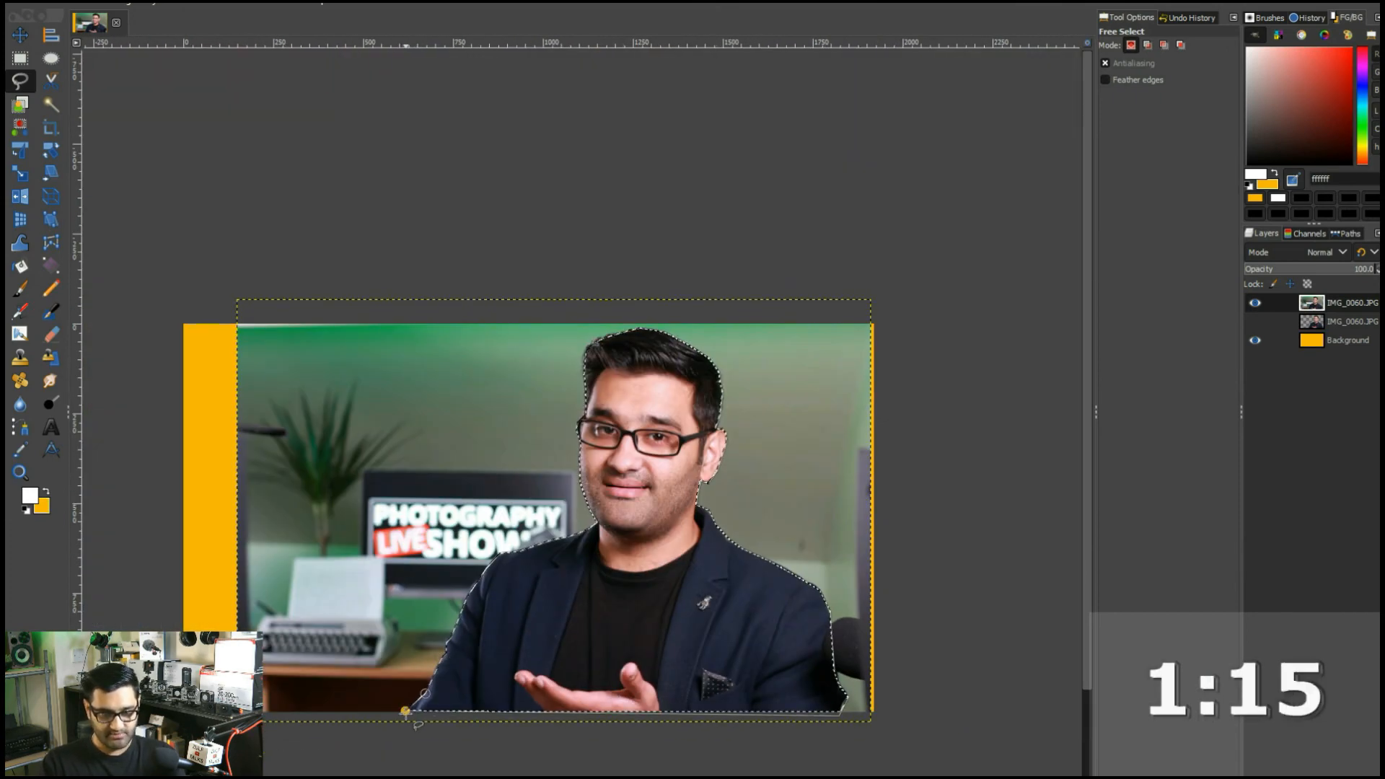
Invert the selection and fill the photo's surroundings with the white foreground color
key("m")
left_click(66, 8)
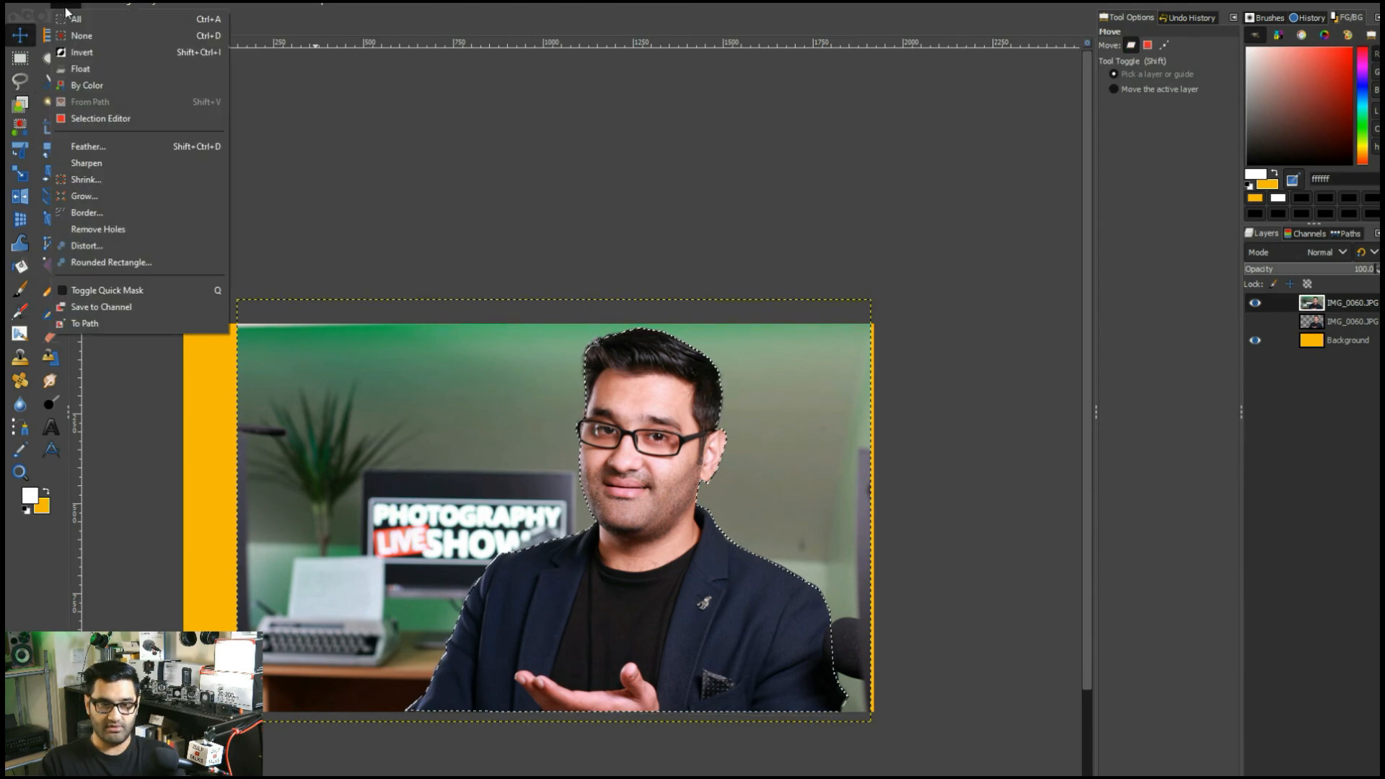
left_click(91, 51)
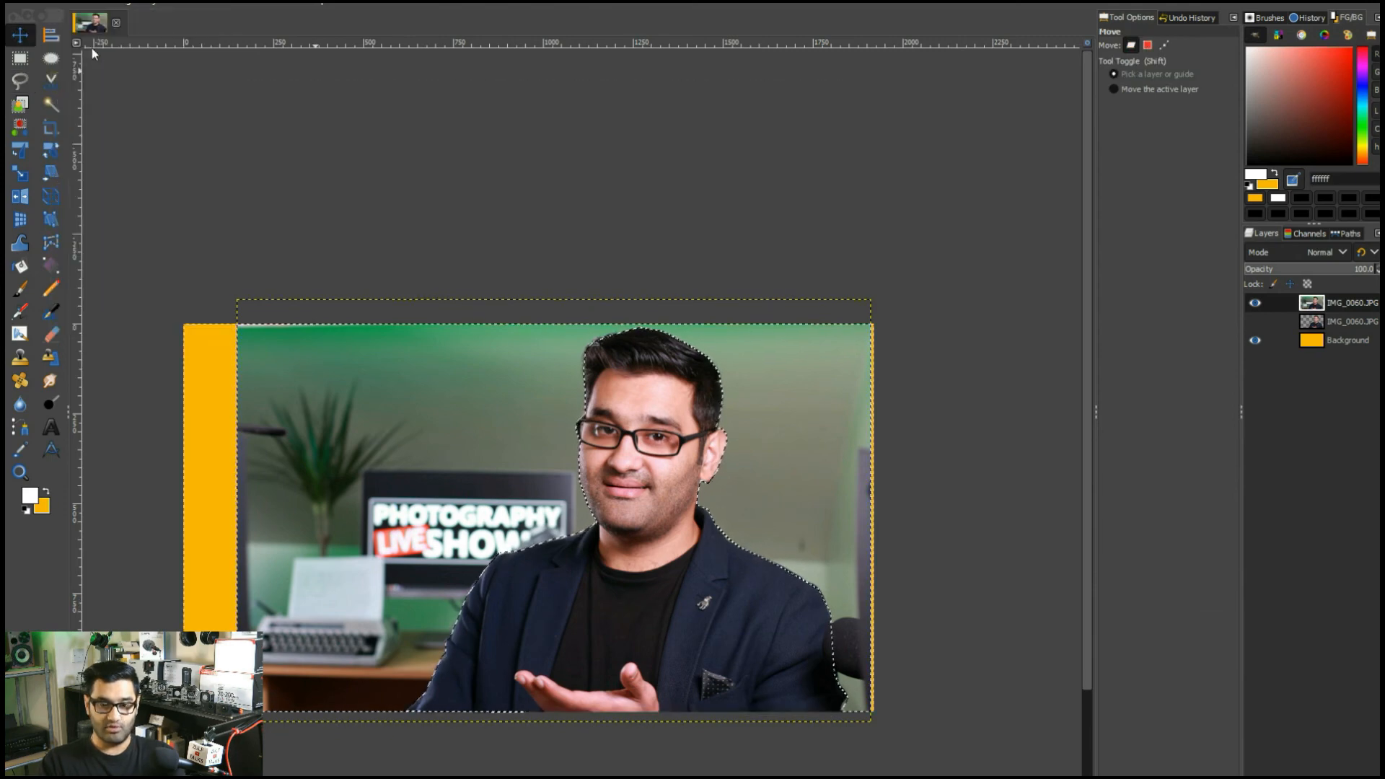
left_click(49, 9)
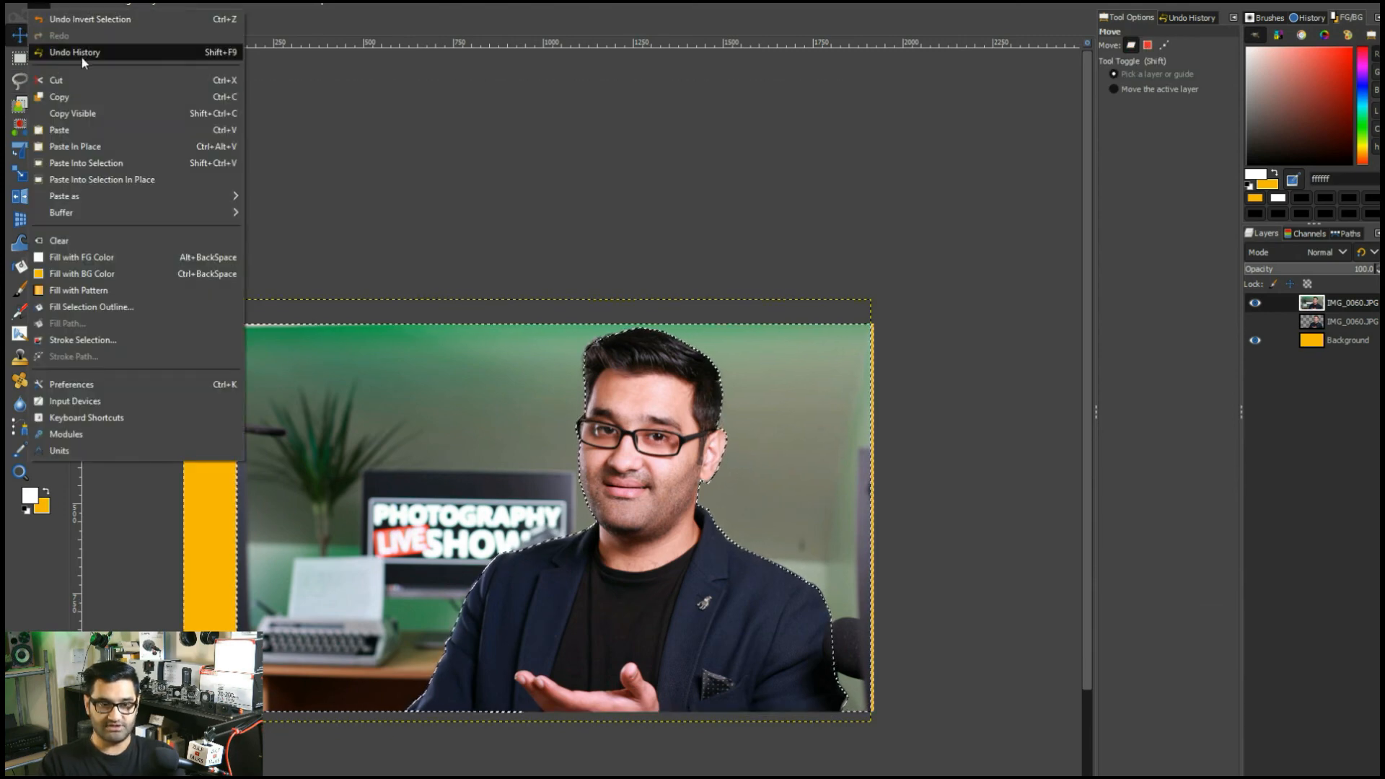
left_click(110, 250)
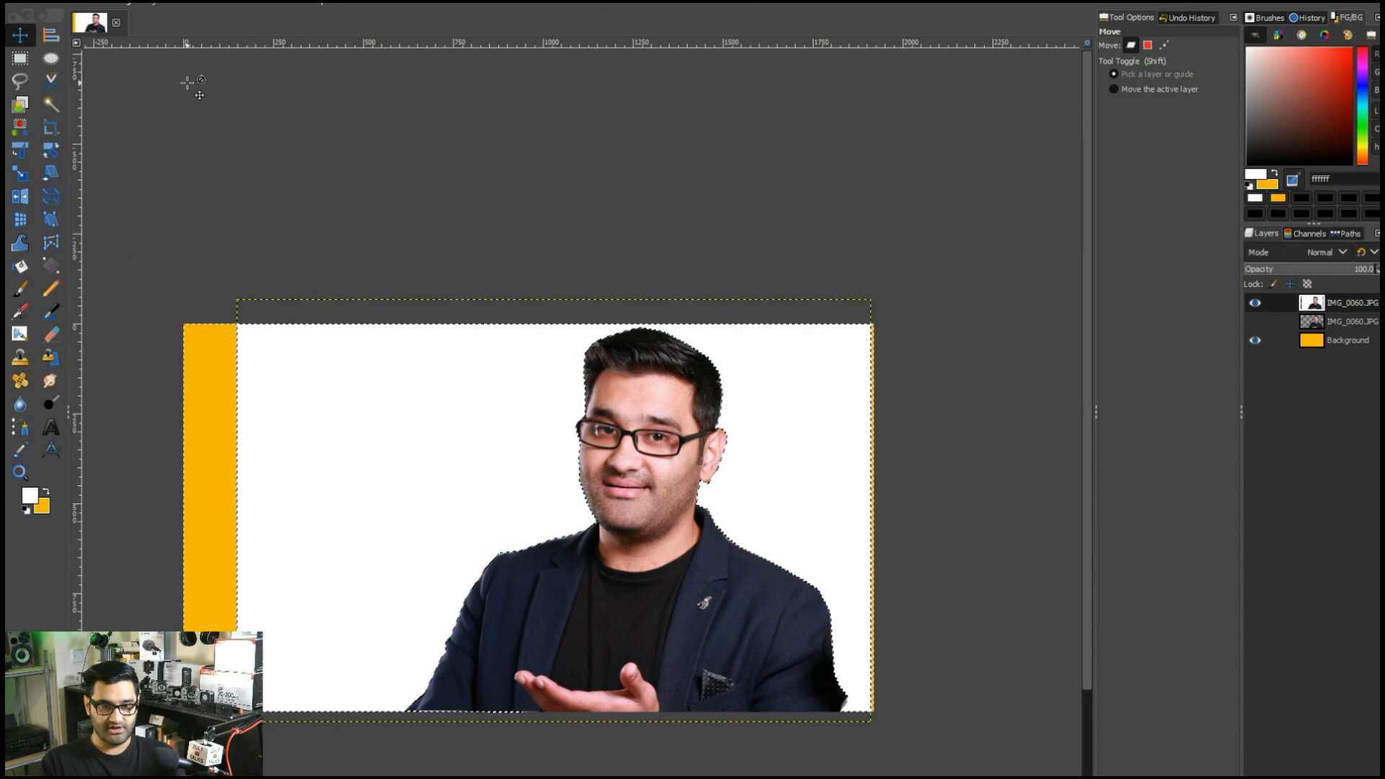
Fill the area around the man with the orange background color, clear the selection and check the cut-out edge at the hair
left_click(84, 4)
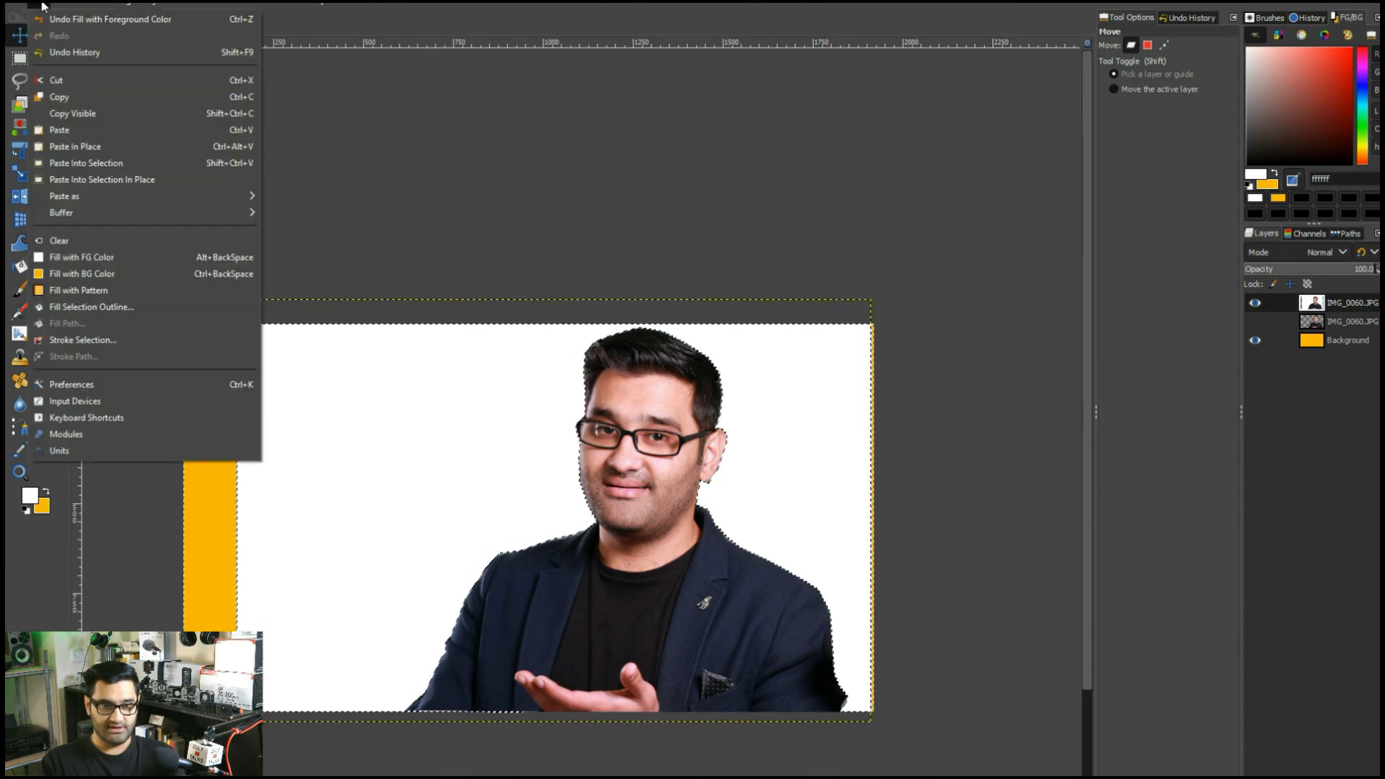
left_click(136, 273)
key("ctrl+shift+a")
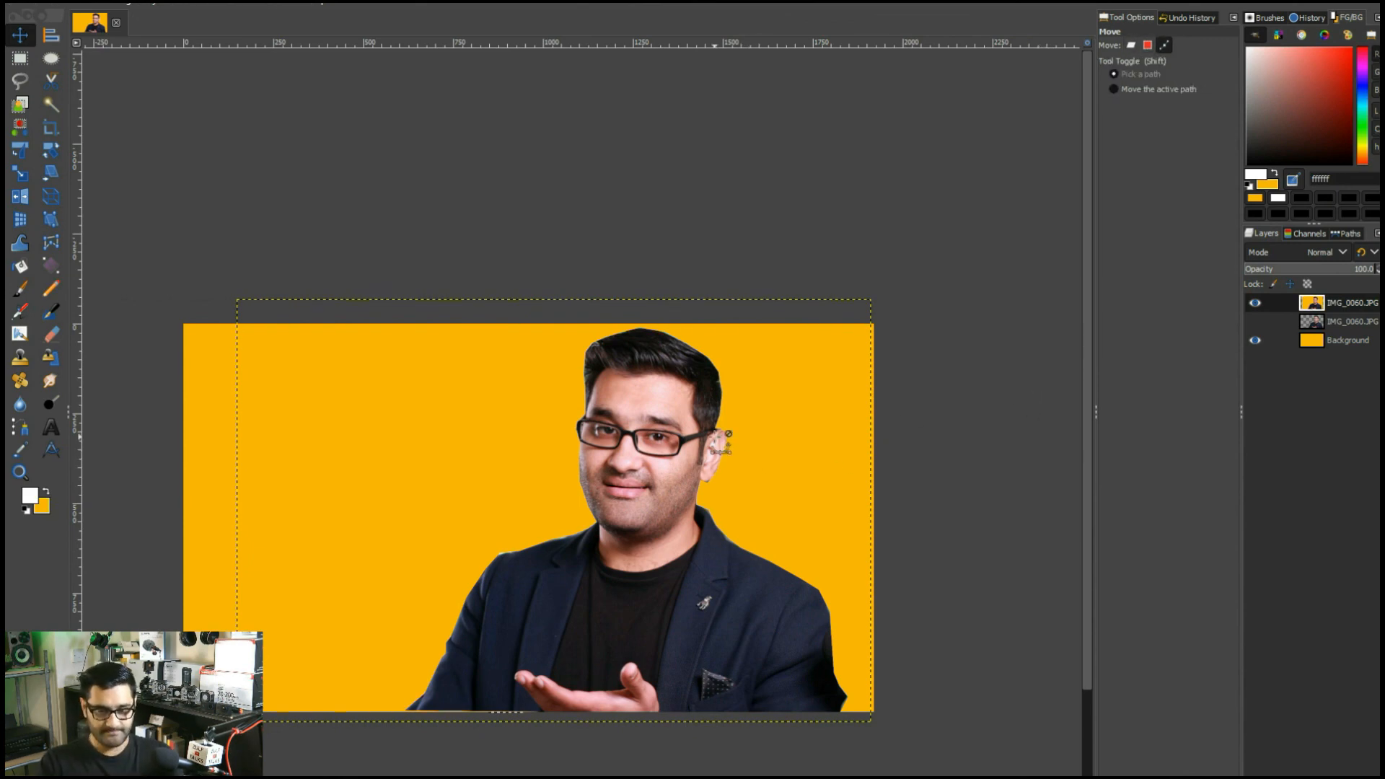
scroll(720, 442, "up", 3)
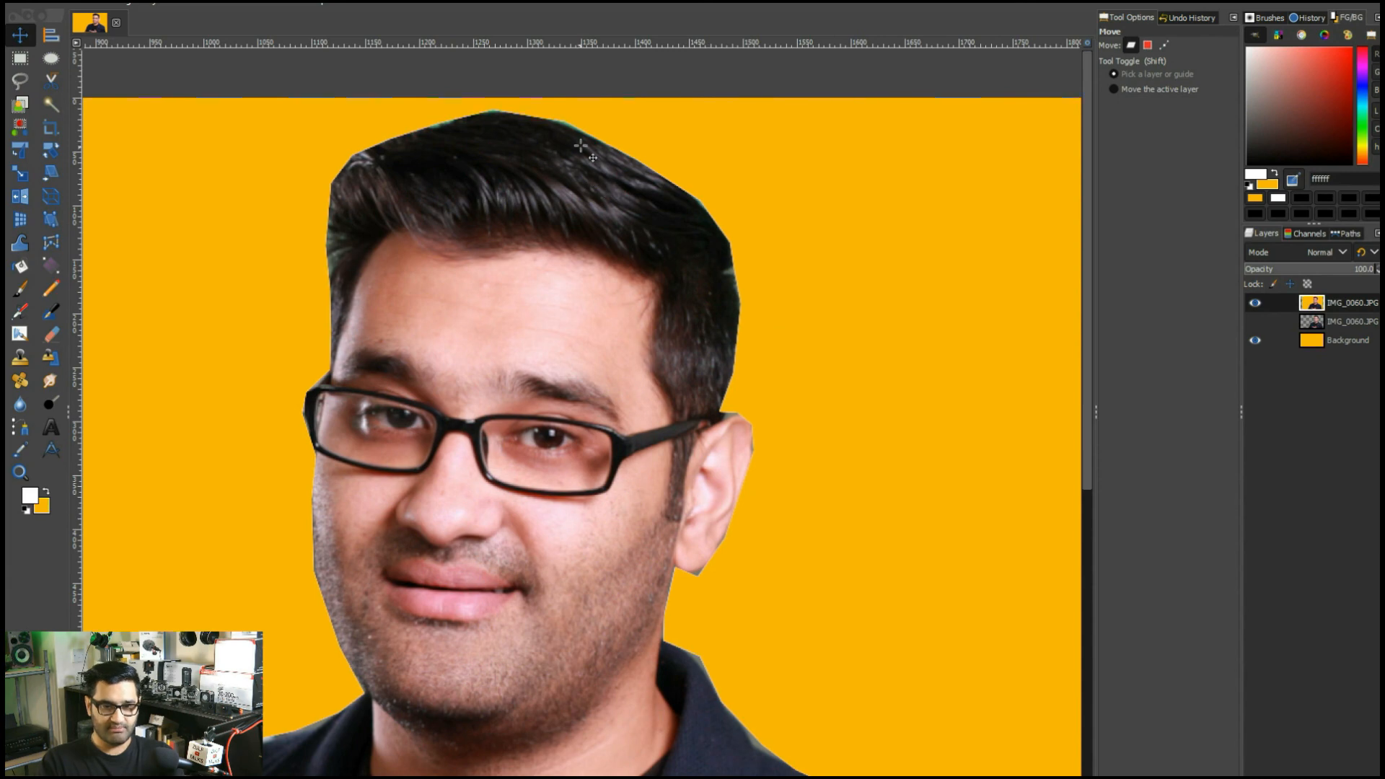
scroll(550, 154, "up", 2)
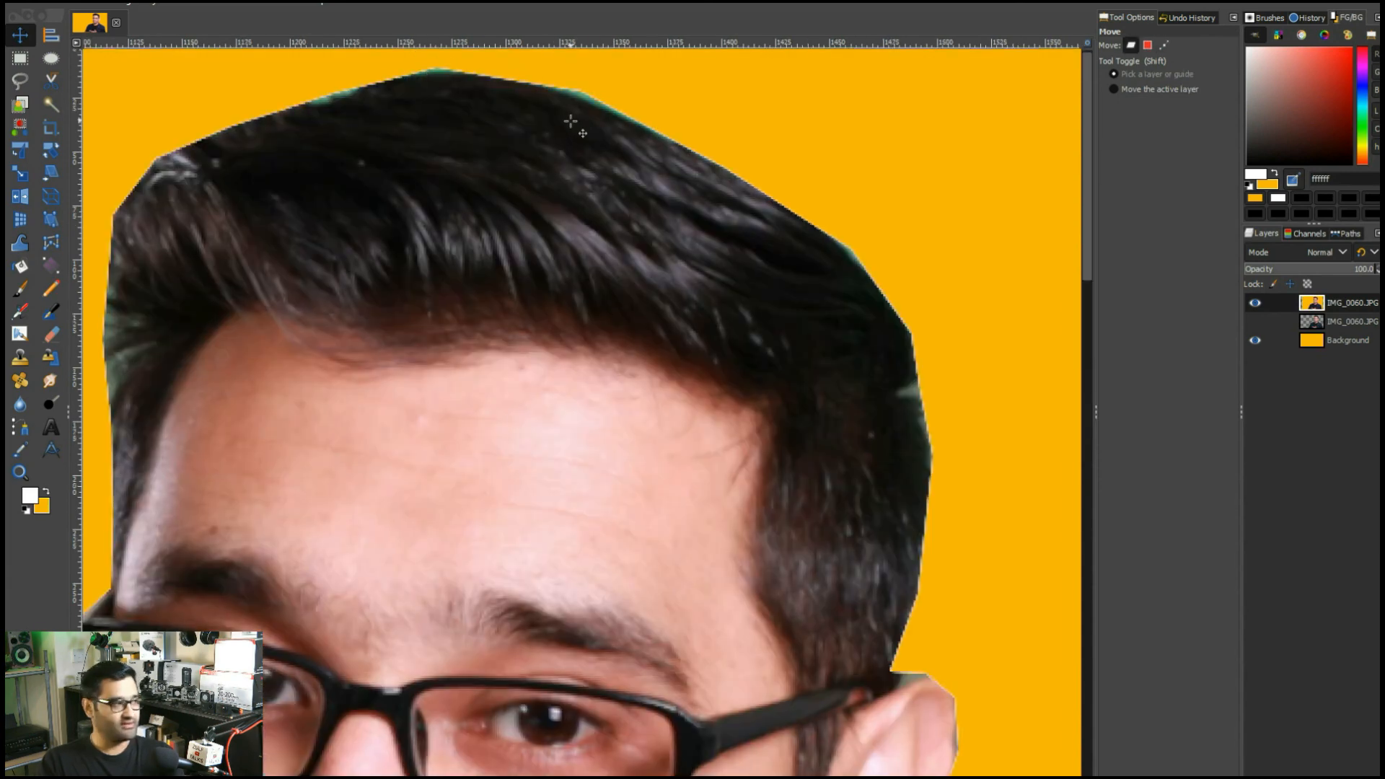
scroll(720, 270, "down", 5)
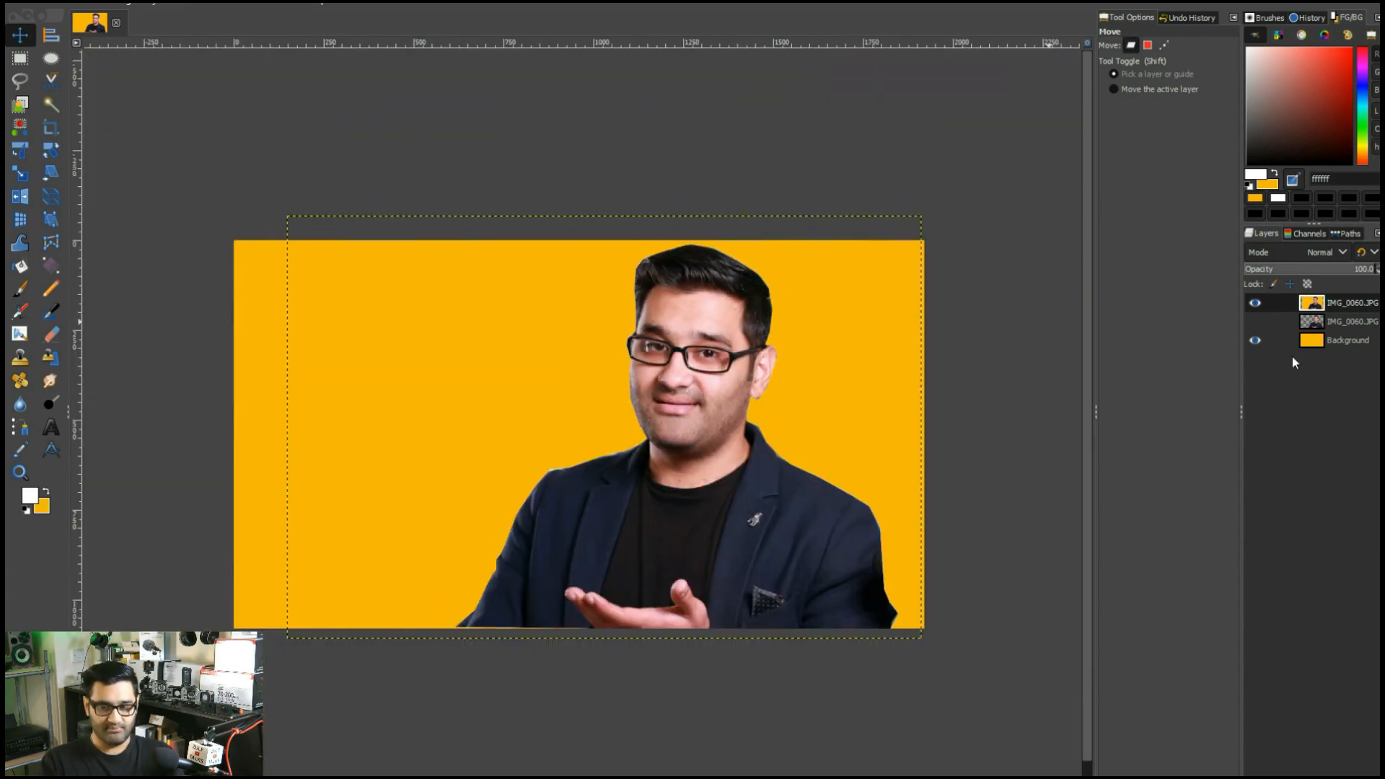